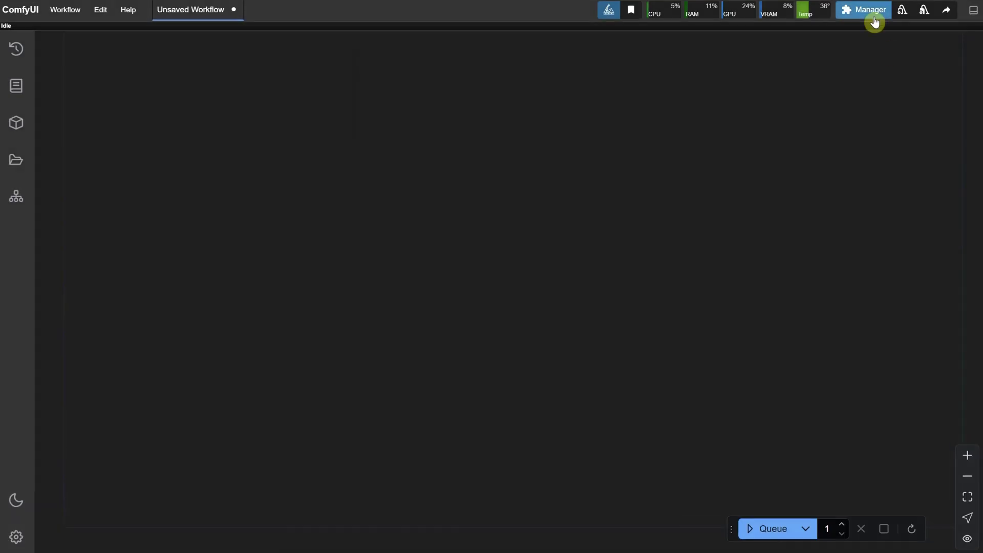
# Install ComfyUI-Inspyrenet-Rembg from the Custom Nodes Manager (search 'inspyre') and restart the server.
pyautogui.click(873, 18)
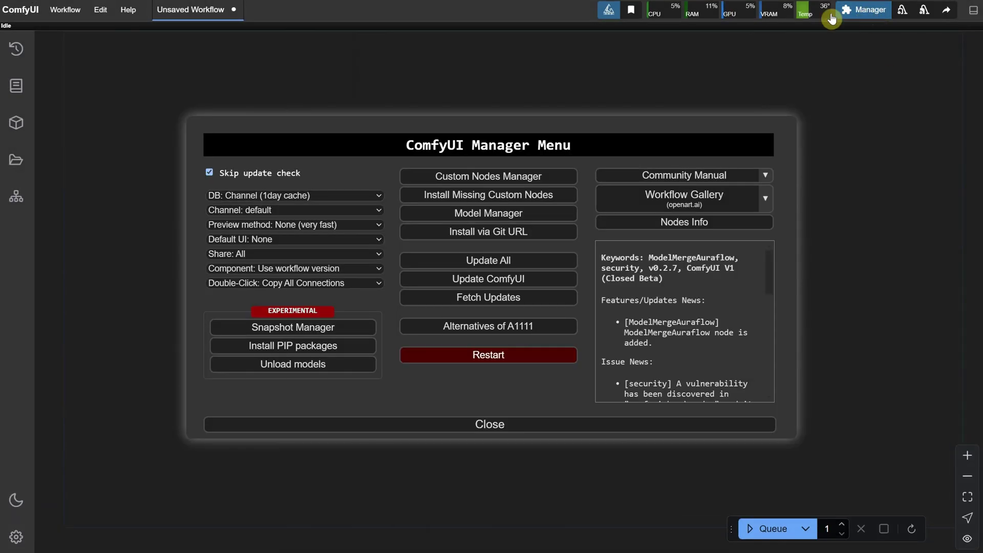
pyautogui.click(463, 175)
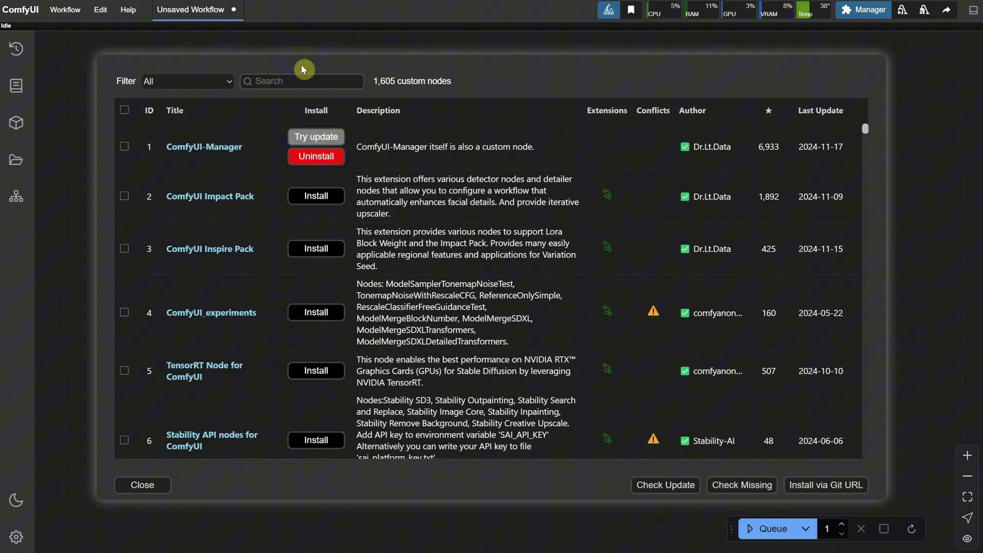
pyautogui.click(313, 82)
pyautogui.write('inspyre')
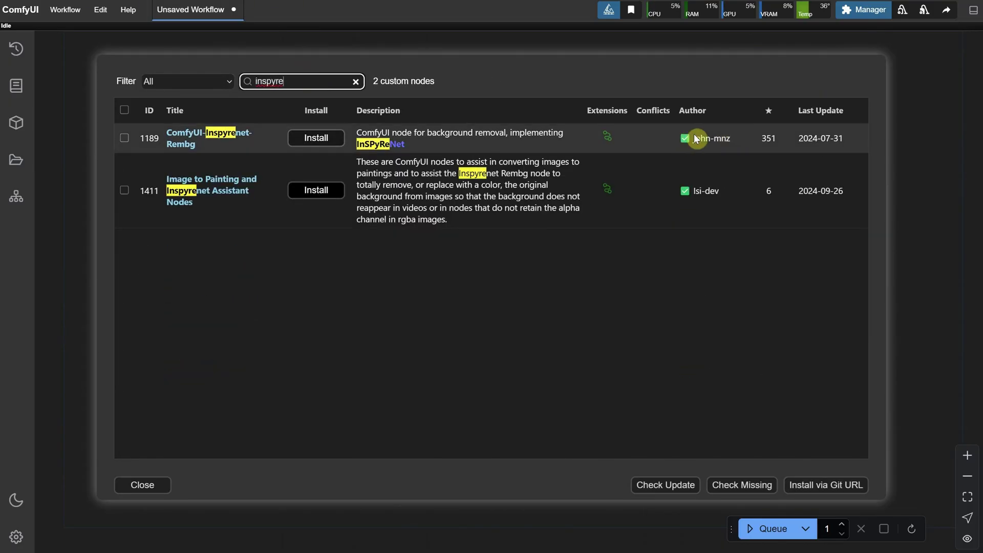
pyautogui.click(314, 141)
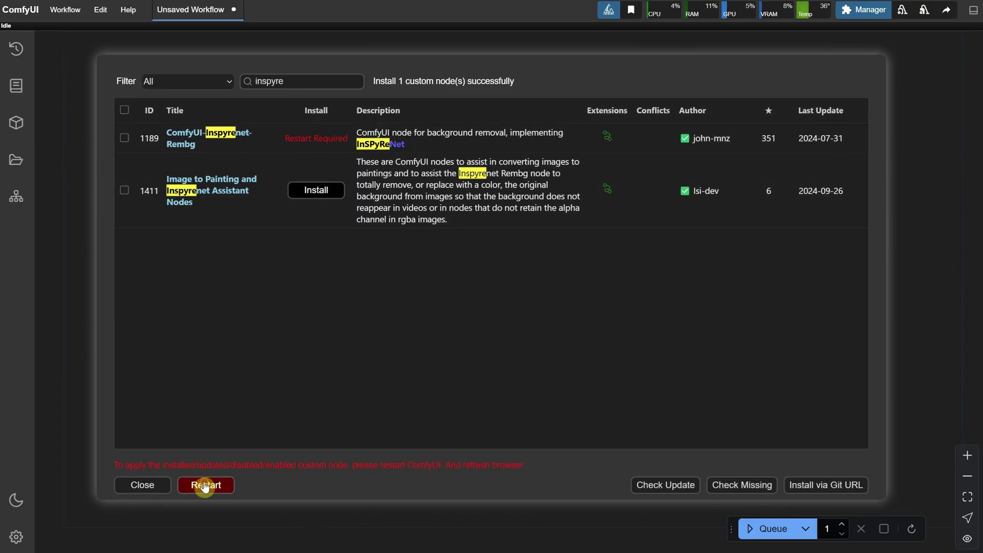
pyautogui.click(204, 486)
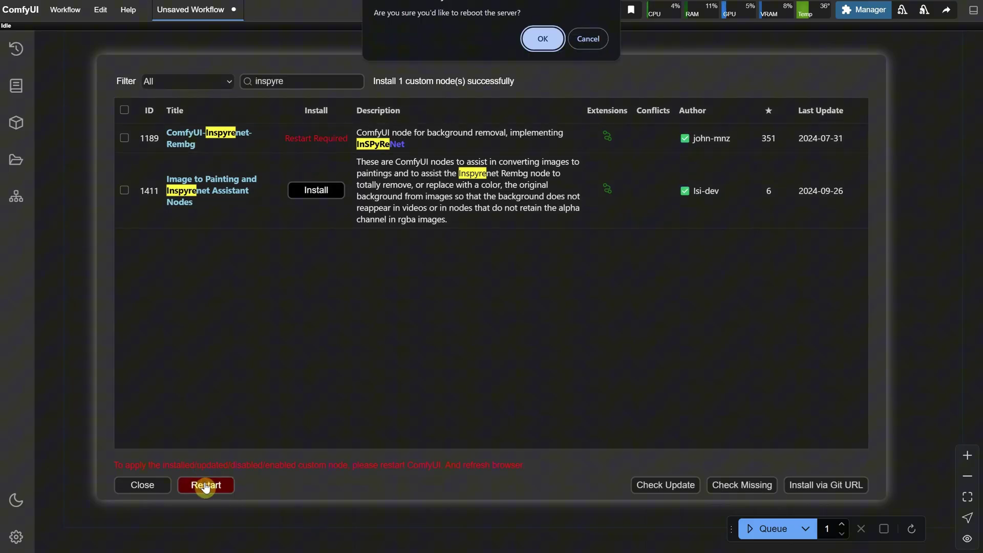
pyautogui.click(542, 43)
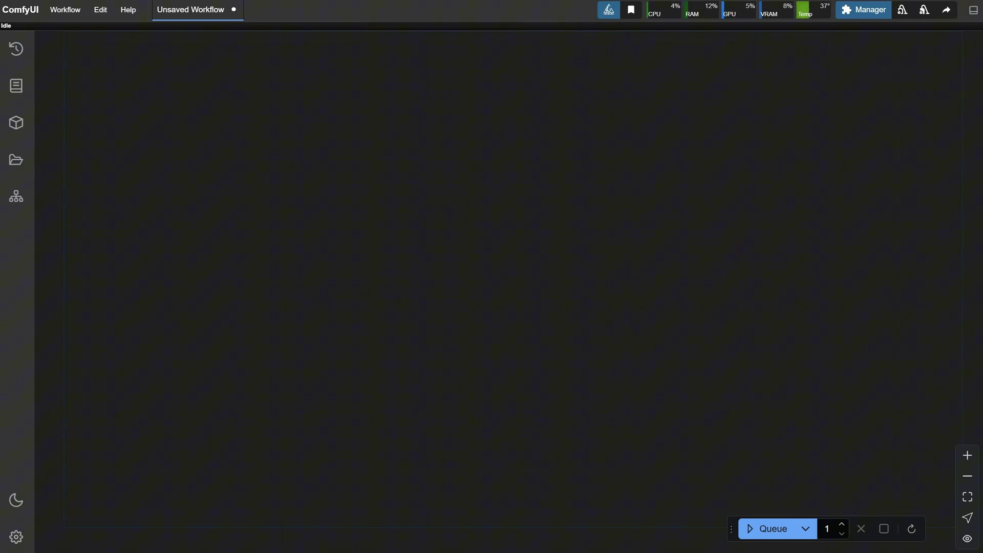
# Add a Load Image node on the left of the canvas and upload PortraitWoman.png into it.
pyautogui.doubleClick(271, 263)
pyautogui.write('load')
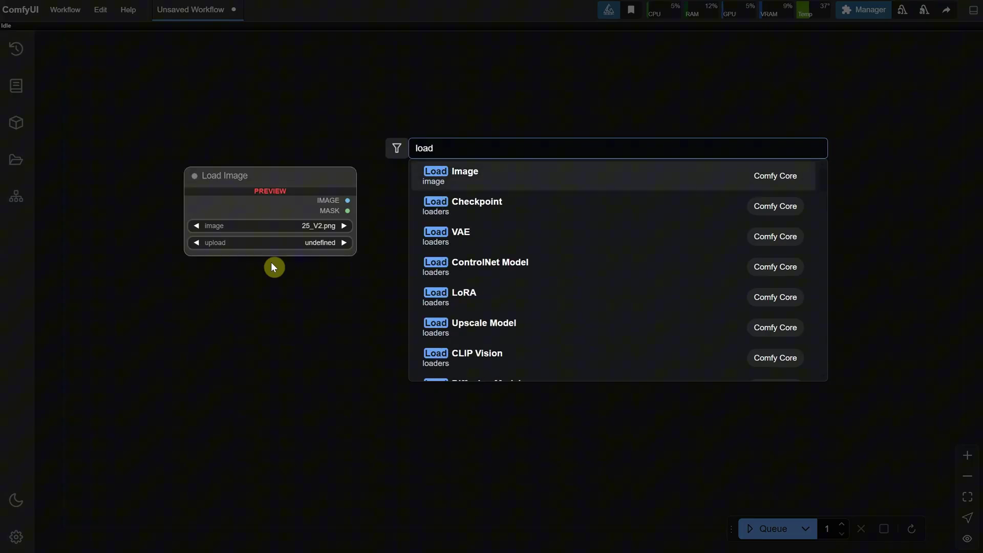
pyautogui.click(522, 177)
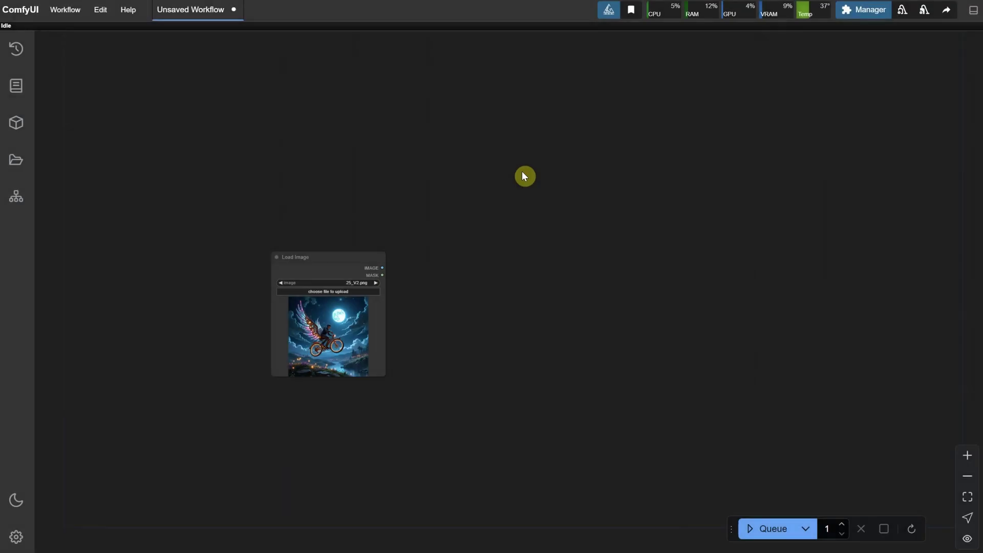
pyautogui.moveTo(322, 255); pyautogui.dragTo(205, 221)
pyautogui.scroll(6, 235, 266)
pyautogui.click(264, 230)
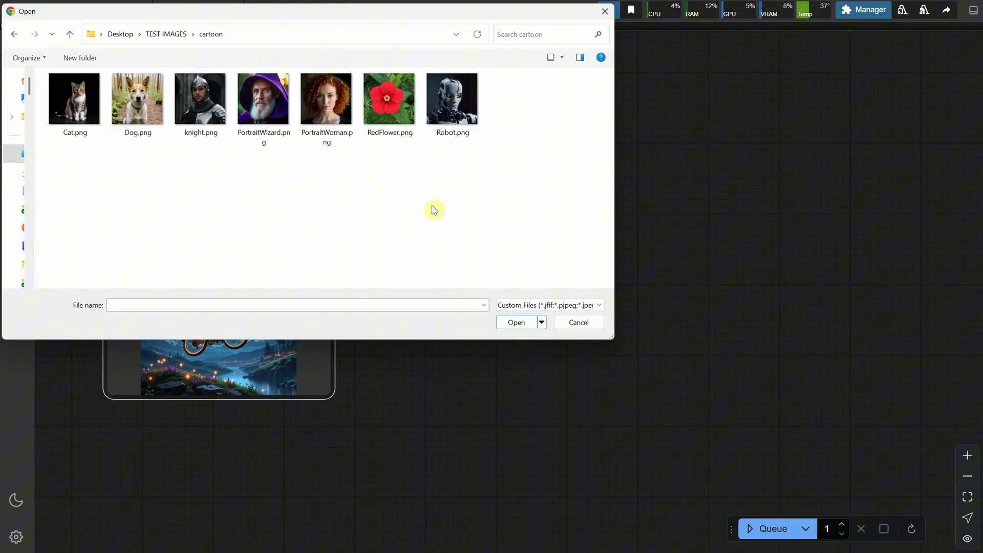
pyautogui.click(333, 107)
pyautogui.doubleClick(328, 106)
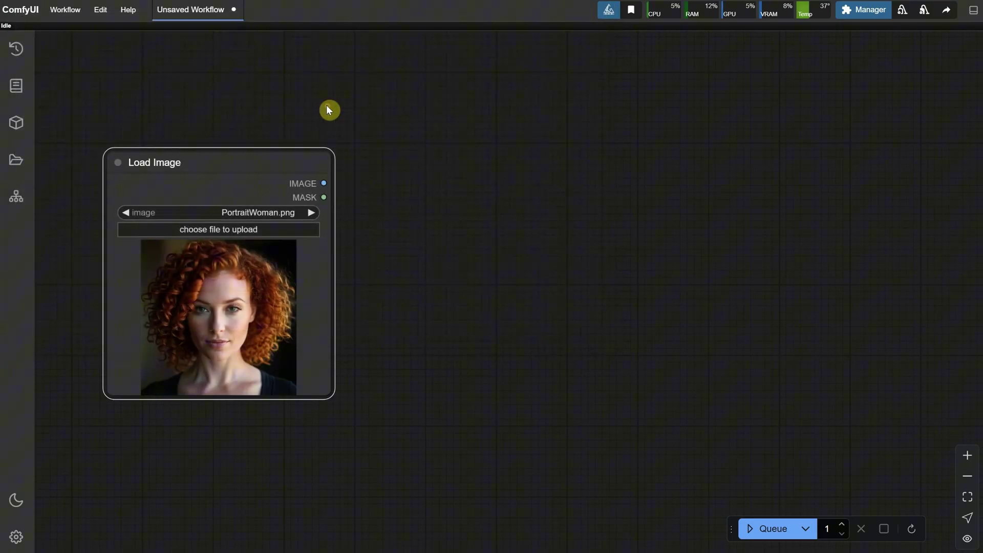
# Add an Inspyrenet Rembg node beside Load Image and connect the loaded image to it.
pyautogui.moveTo(258, 154); pyautogui.dragTo(241, 158)
pyautogui.doubleClick(423, 200)
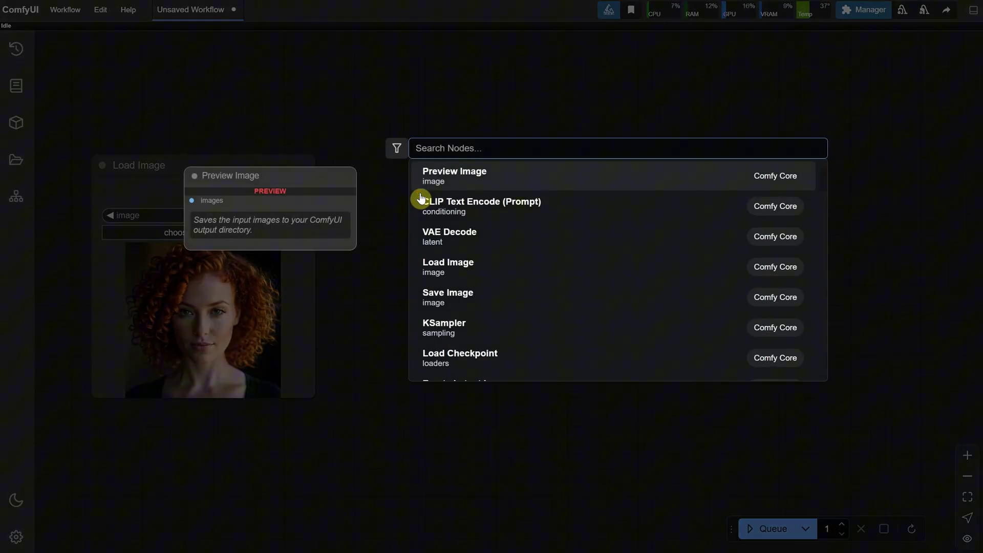
pyautogui.write('inspy')
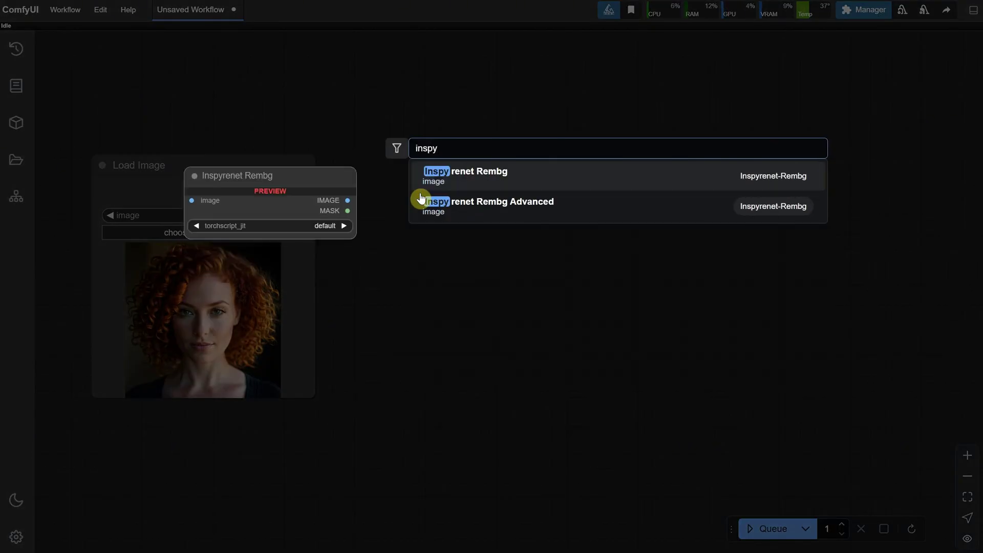
pyautogui.click(486, 177)
pyautogui.moveTo(509, 186); pyautogui.dragTo(409, 173)
pyautogui.moveTo(308, 186); pyautogui.dragTo(348, 187)
# Attach a Save Image node to Inspyrenet's IMAGE output and queue the workflow.
pyautogui.scroll(-2, 516, 287)
pyautogui.moveTo(522, 281); pyautogui.dragTo(450, 274)
pyautogui.moveTo(490, 215); pyautogui.dragTo(579, 200)
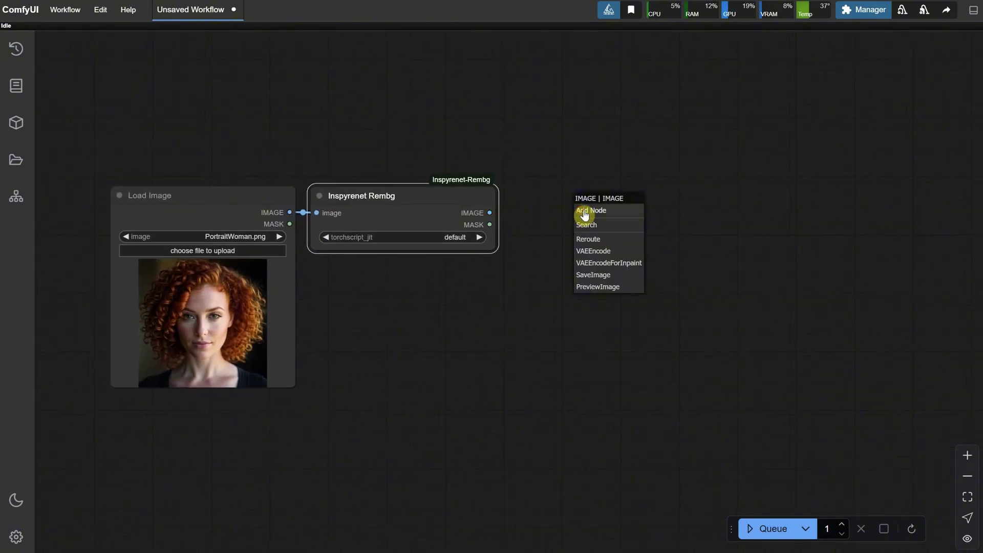
pyautogui.click(599, 275)
pyautogui.moveTo(626, 218); pyautogui.dragTo(577, 204)
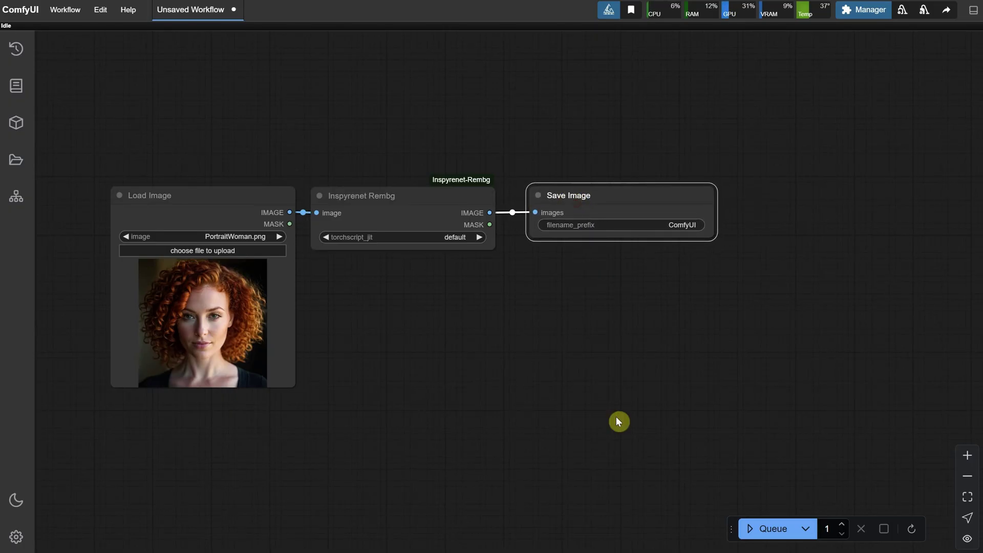
pyautogui.click(753, 528)
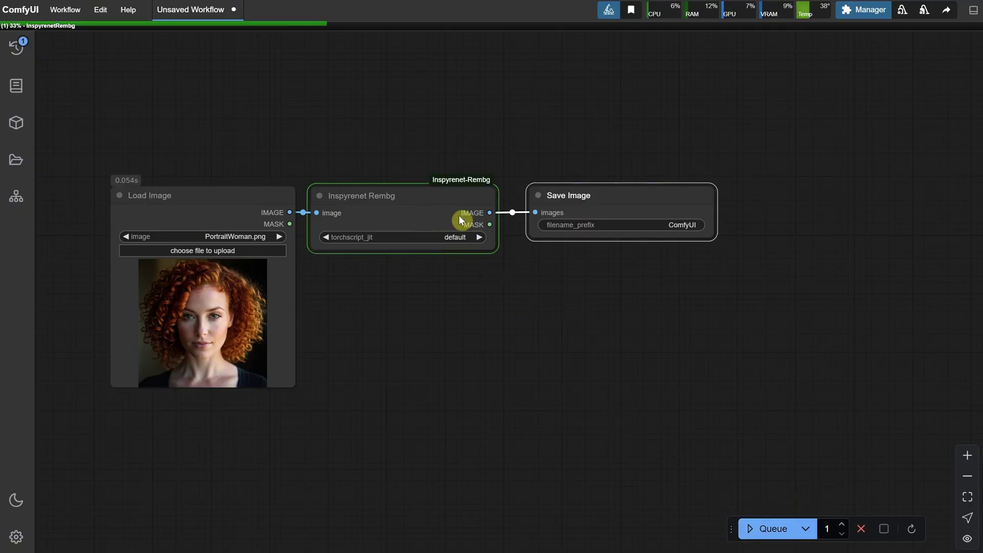
# Watch the model download in the server console, then zoom in on the finished portrait cutout.
pyautogui.hotkey('alt', 'Tab')
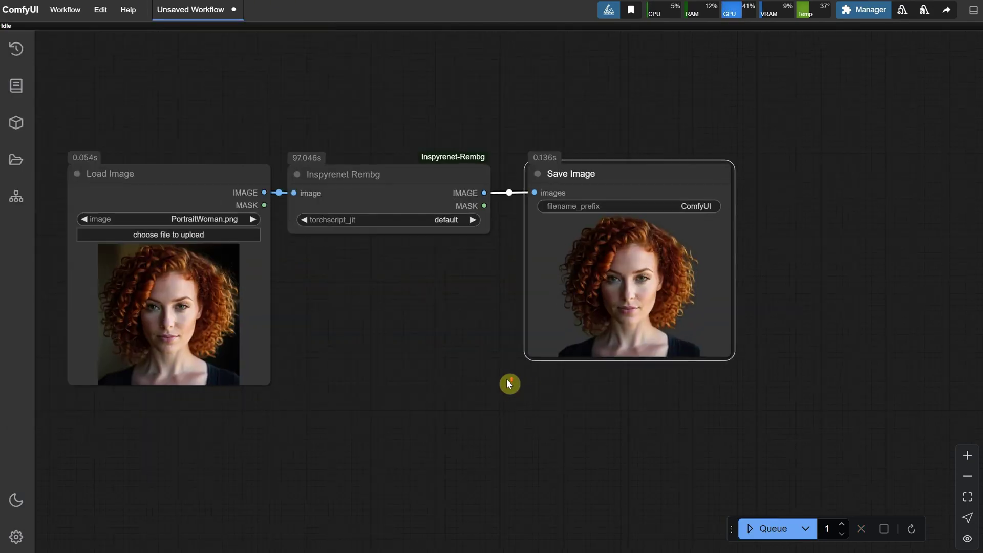
pyautogui.scroll(2, 505, 379)
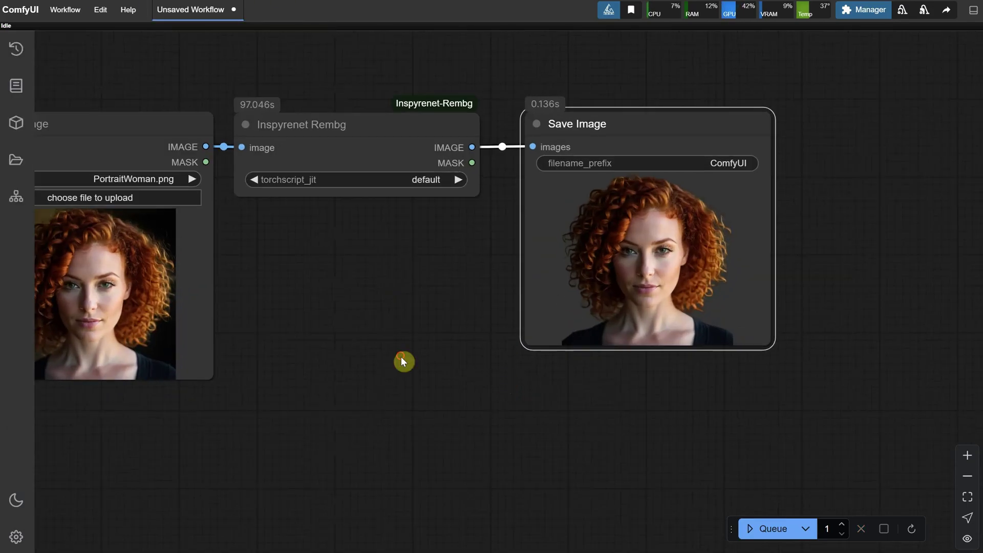
pyautogui.moveTo(403, 355); pyautogui.dragTo(485, 369)
pyautogui.moveTo(721, 139); pyautogui.dragTo(693, 128)
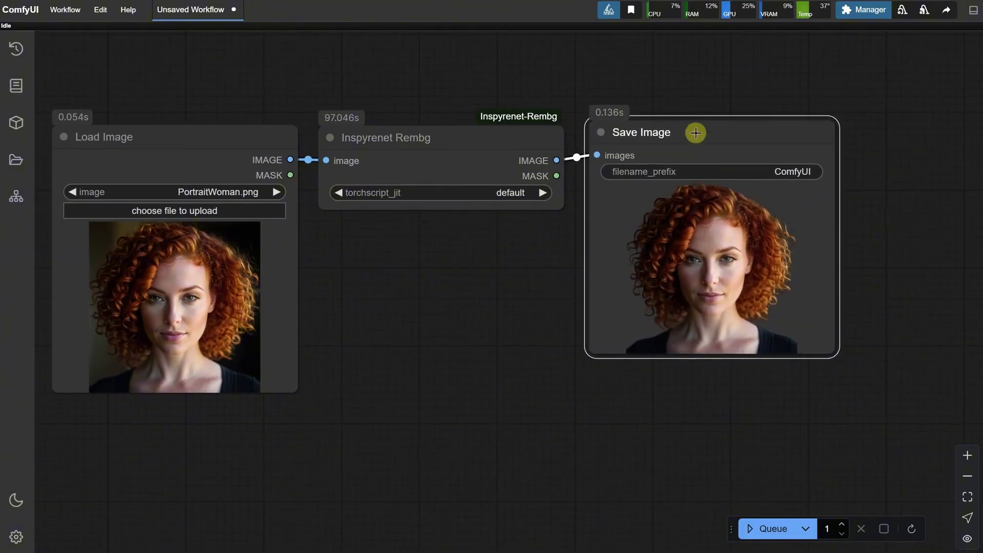
pyautogui.scroll(10, 714, 279)
pyautogui.scroll(-10, 720, 264)
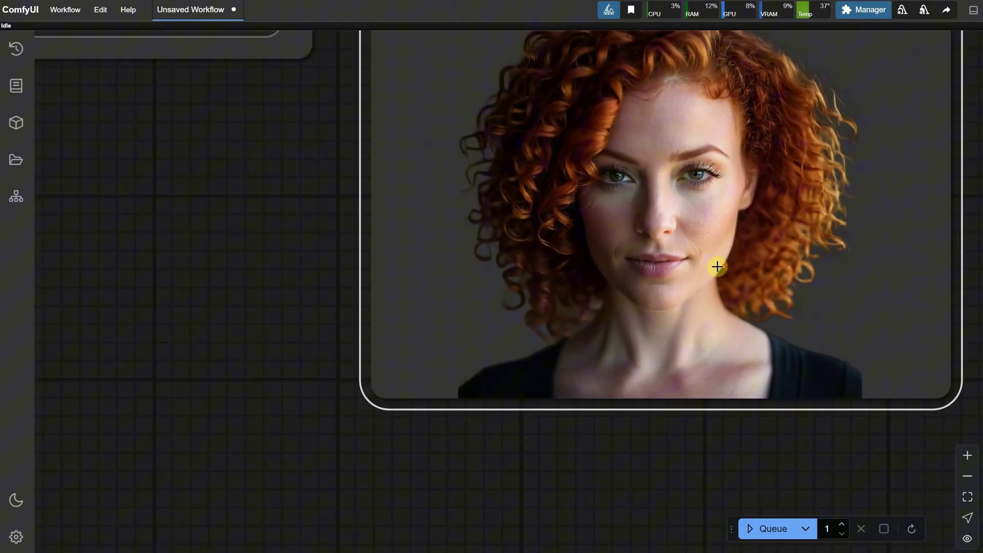
pyautogui.moveTo(443, 305); pyautogui.dragTo(385, 312)
pyautogui.moveTo(746, 96); pyautogui.dragTo(745, 98)
pyautogui.scroll(-5, 445, 284)
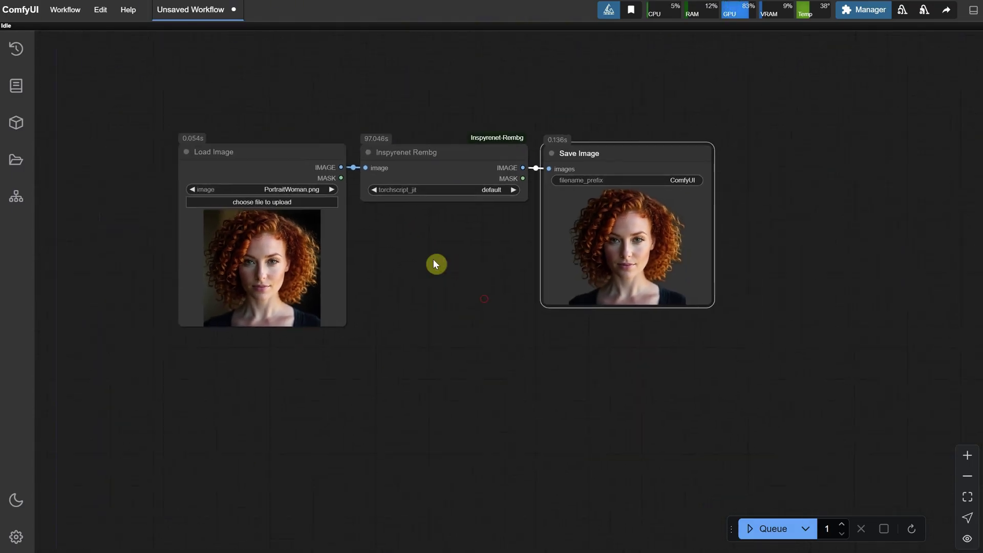
# Route the MASK output through Convert Mask to Image into a second Save Image and run.
pyautogui.moveTo(621, 152); pyautogui.dragTo(730, 127)
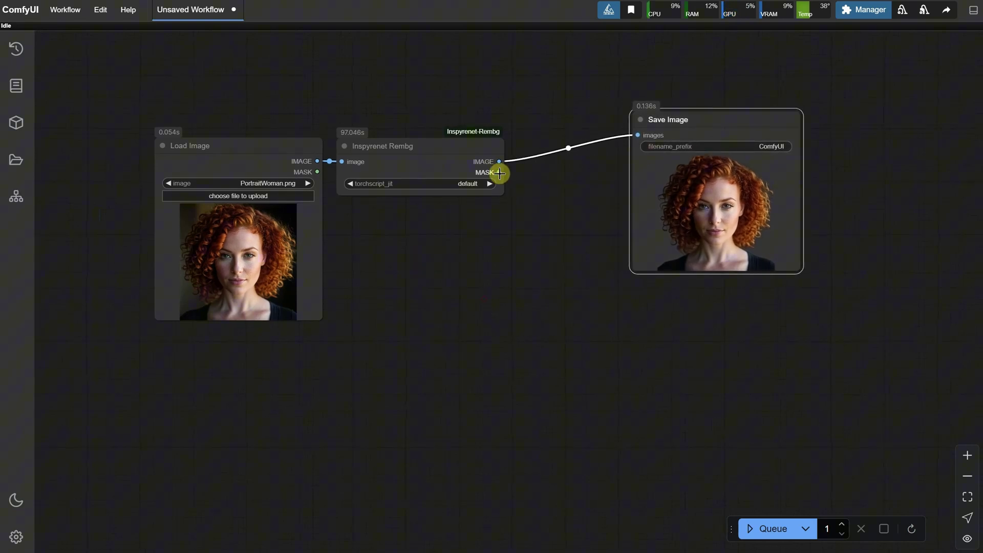
pyautogui.moveTo(499, 172); pyautogui.dragTo(534, 268)
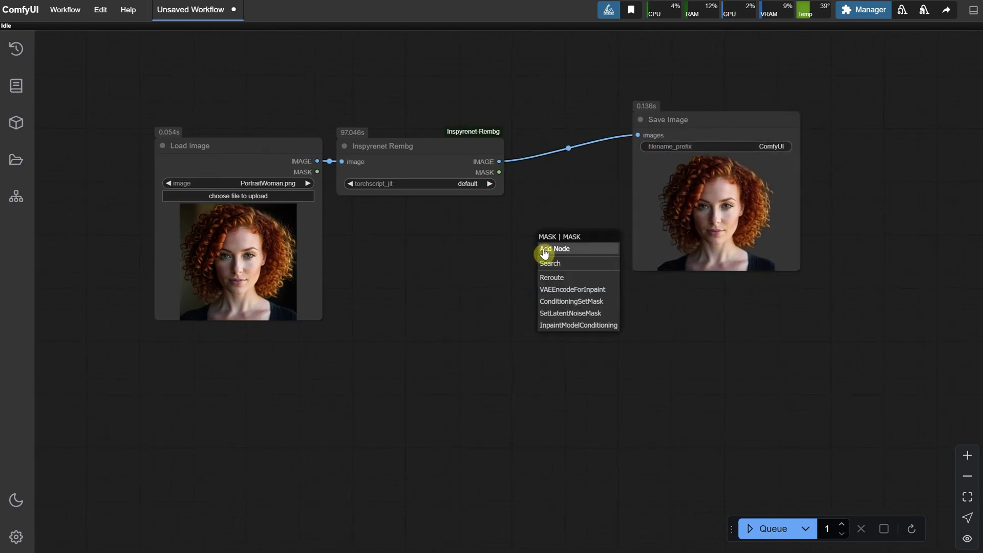
pyautogui.click(552, 261)
pyautogui.write('mask to')
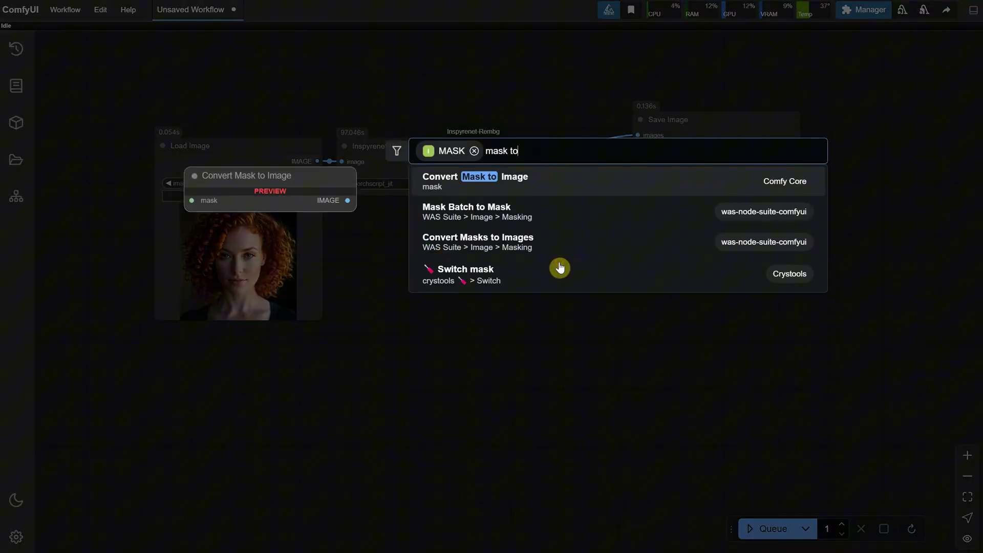
pyautogui.click(500, 185)
pyautogui.moveTo(587, 244); pyautogui.dragTo(521, 311)
pyautogui.moveTo(613, 320); pyautogui.dragTo(705, 300)
pyautogui.click(724, 405)
pyautogui.click(760, 528)
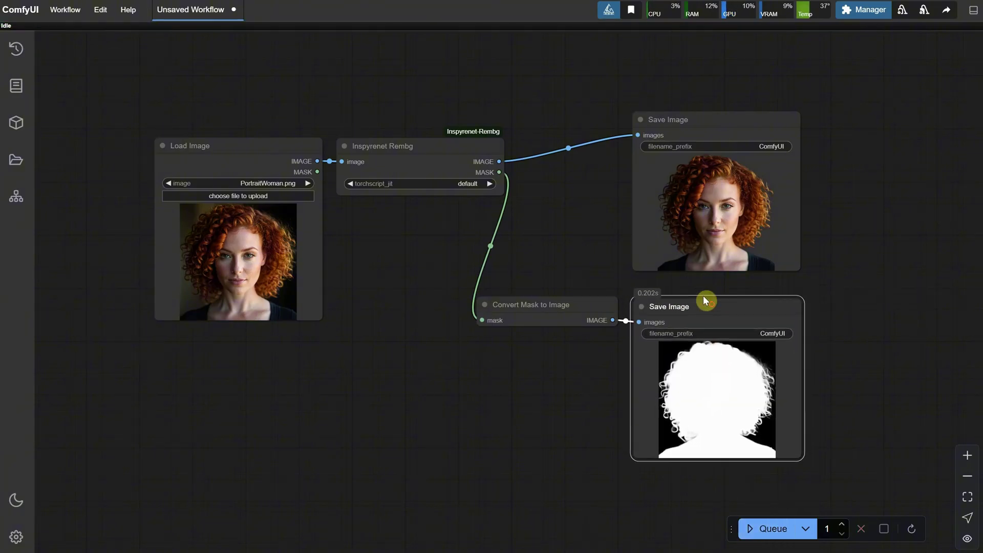
# Set the Save Image filename prefixes to img and mask, then rerun the workflow.
pyautogui.click(771, 146)
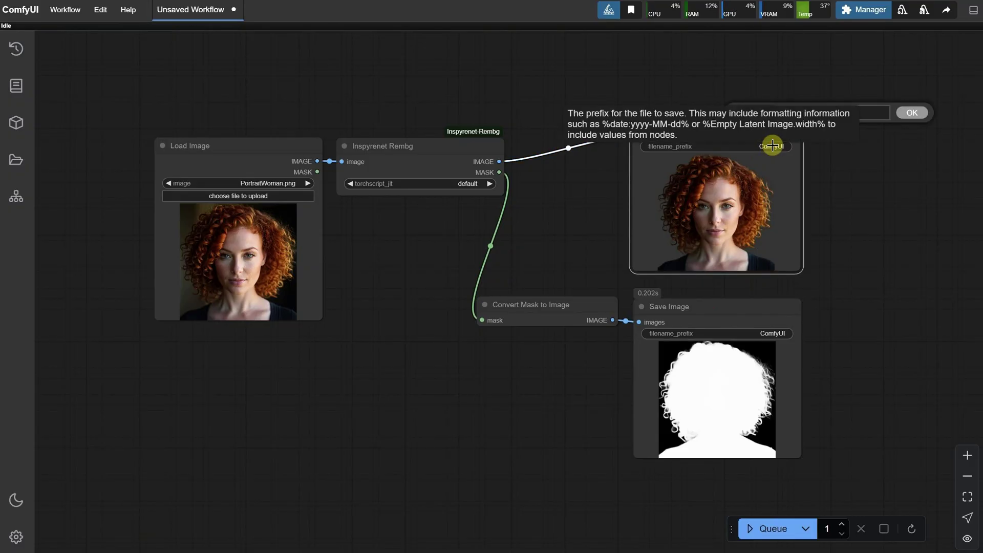
pyautogui.write('img')
pyautogui.click(911, 113)
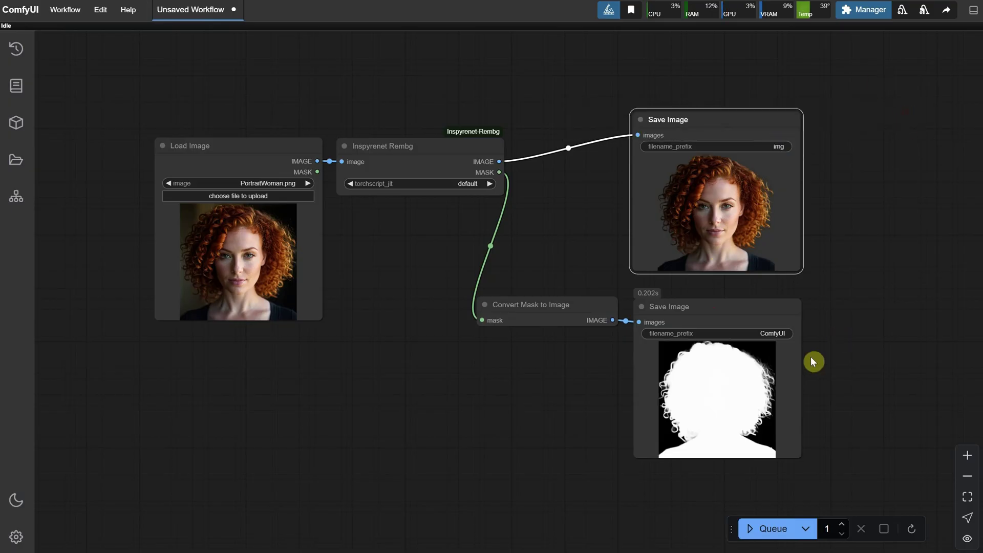
pyautogui.click(770, 336)
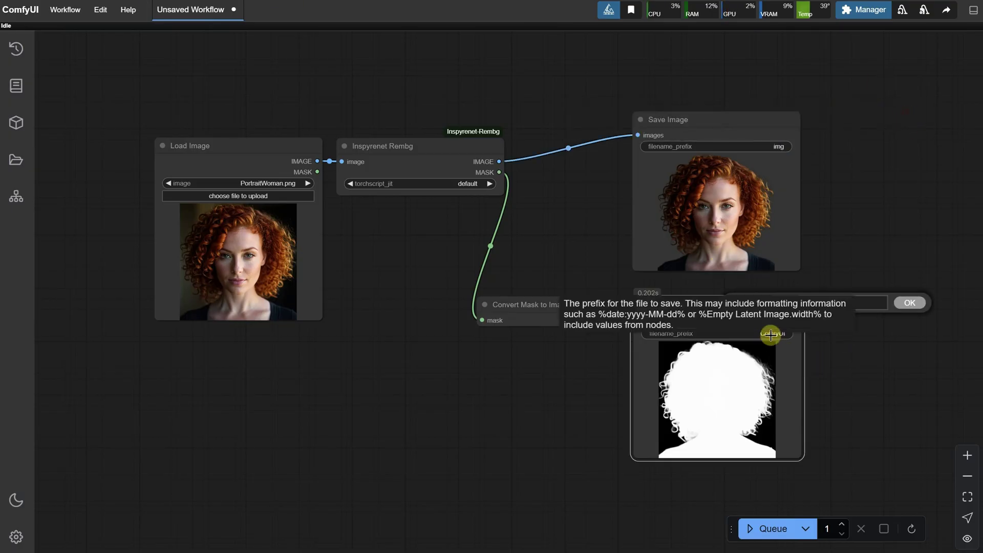
pyautogui.write('mask')
pyautogui.press('Return')
pyautogui.click(763, 528)
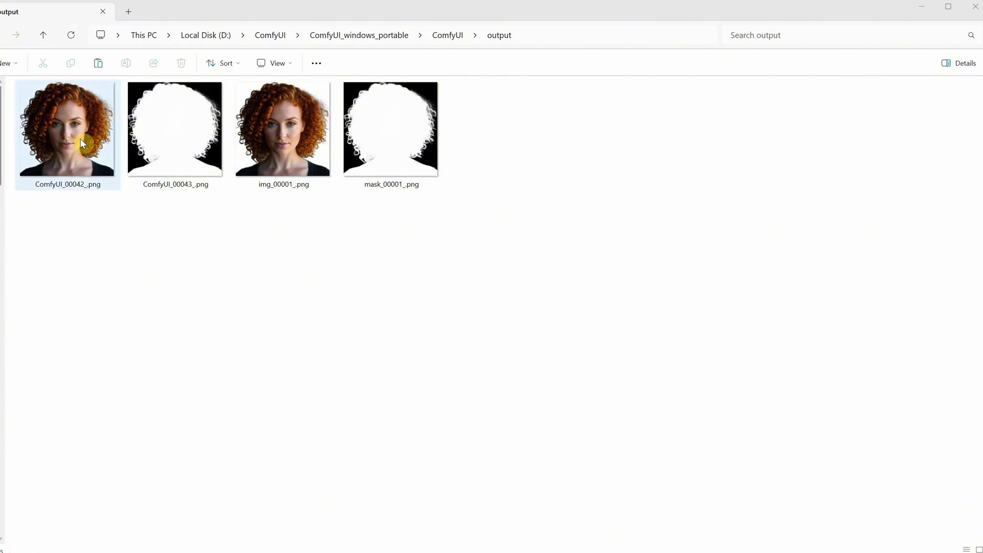
# Select the saved img_00001_.png and mask_00001_.png files in the ComfyUI output folder.
pyautogui.click(383, 248)
pyautogui.moveTo(481, 209); pyautogui.dragTo(333, 232)
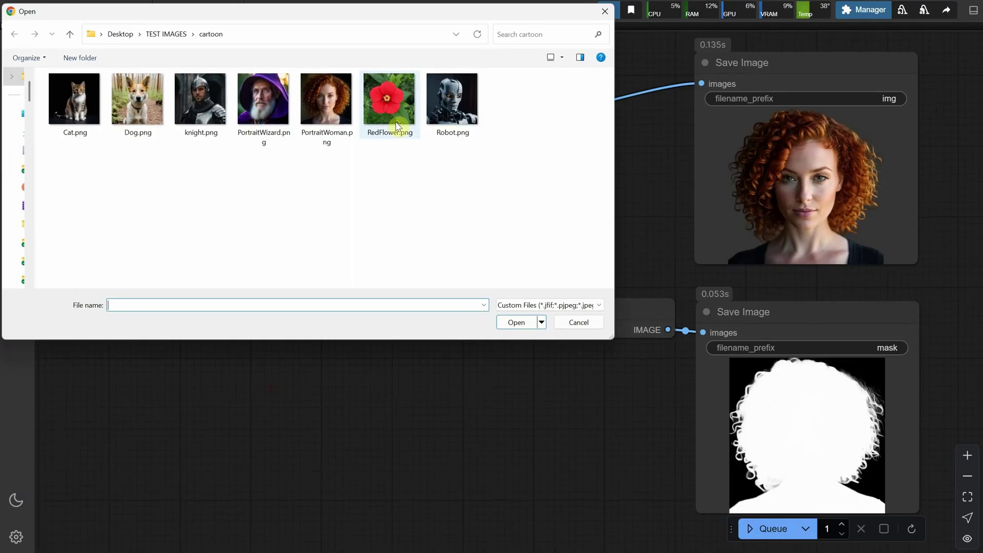
# Load RedFlower.png, run the workflow and inspect the flower cutout and mask.
pyautogui.doubleClick(392, 113)
pyautogui.hotkey('ctrl', 'Return')
pyautogui.moveTo(575, 366); pyautogui.dragTo(524, 336)
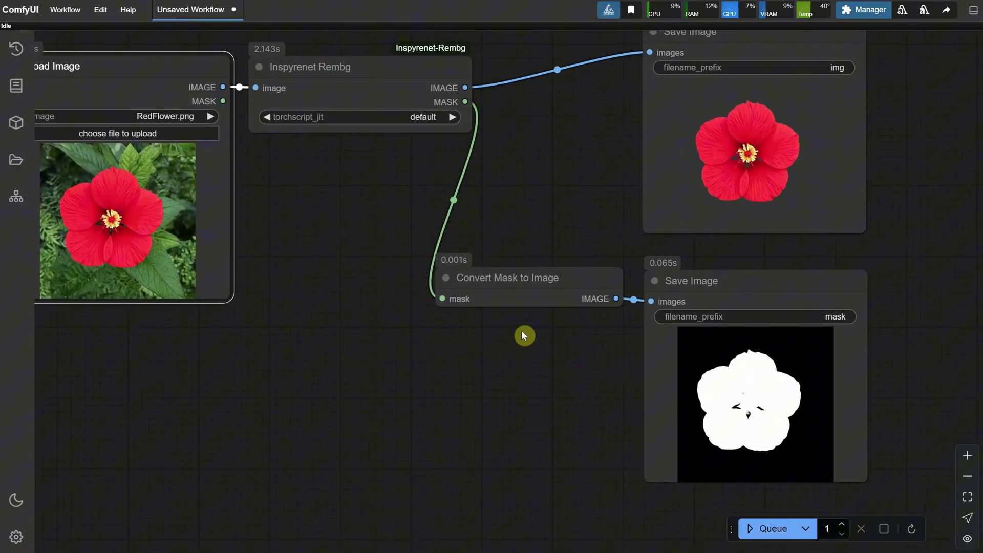
pyautogui.scroll(8, 794, 175)
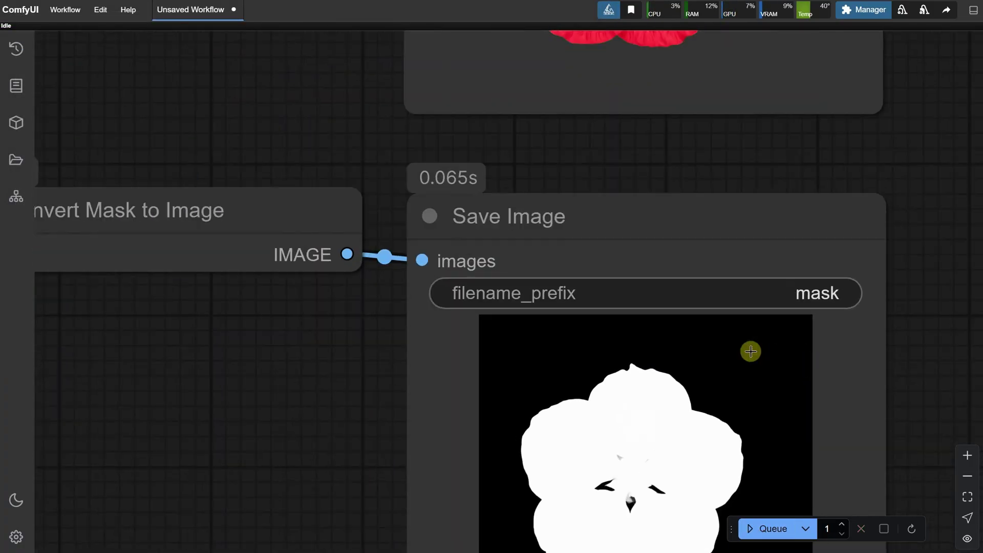
pyautogui.moveTo(699, 125); pyautogui.dragTo(669, 297)
pyautogui.scroll(10, 609, 176)
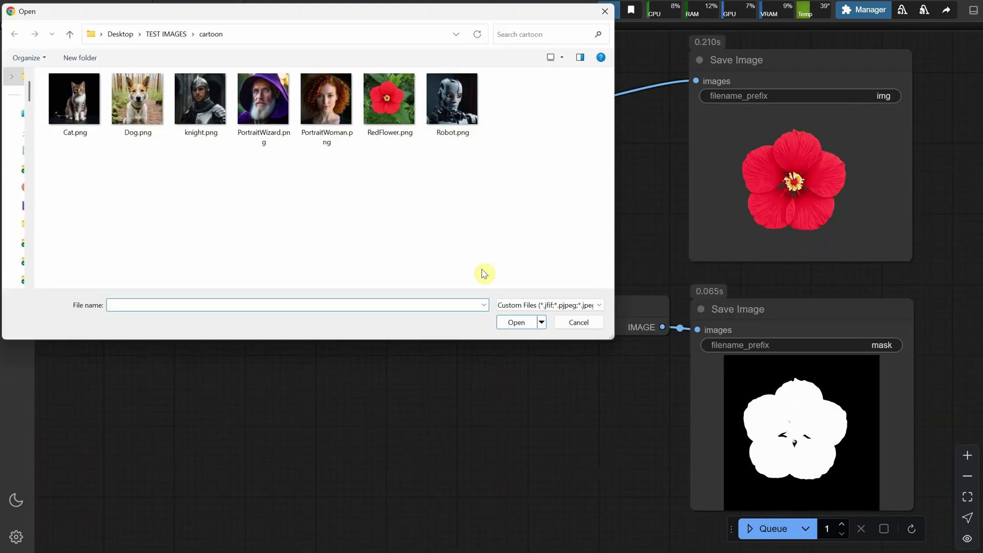
# Run the workflow on Robot (1).png and zoom into its silhouette mask.
pyautogui.hotkey('ctrl', 'Return')
pyautogui.scroll(3, 392, 368)
pyautogui.moveTo(335, 384); pyautogui.dragTo(244, 379)
pyautogui.scroll(4, 245, 378)
pyautogui.scroll(-2, 496, 351)
pyautogui.scroll(8, 851, 351)
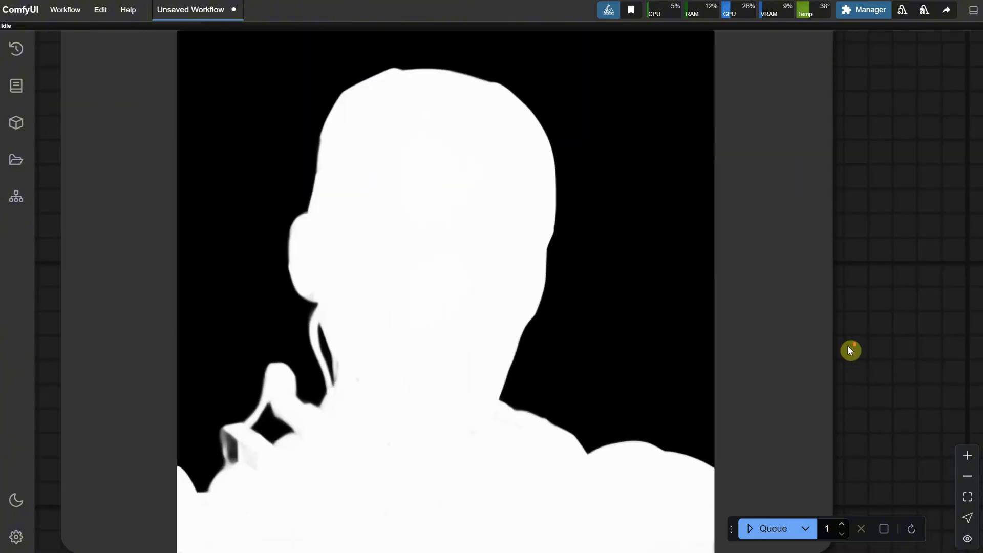
pyautogui.scroll(-2, 851, 351)
pyautogui.scroll(7, 339, 421)
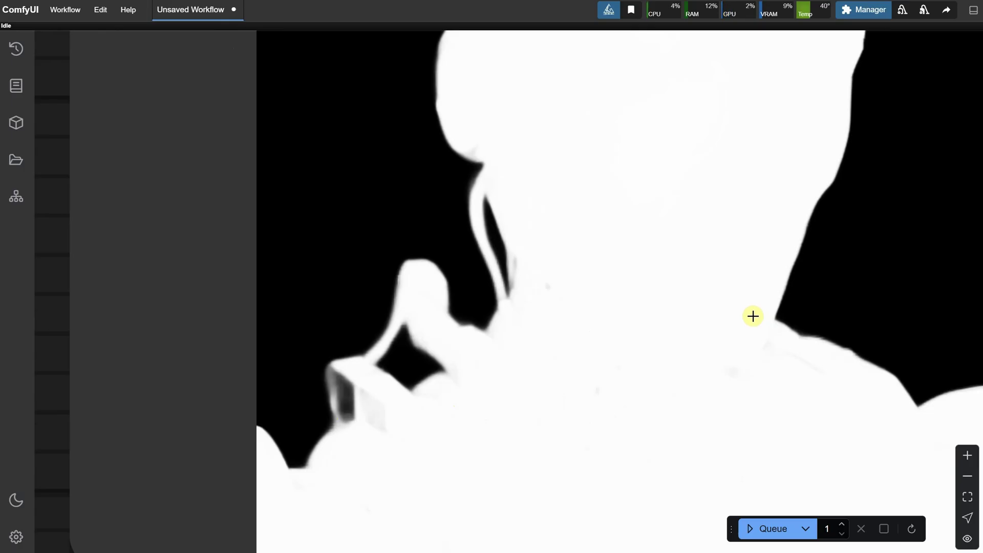
pyautogui.scroll(-6, 579, 402)
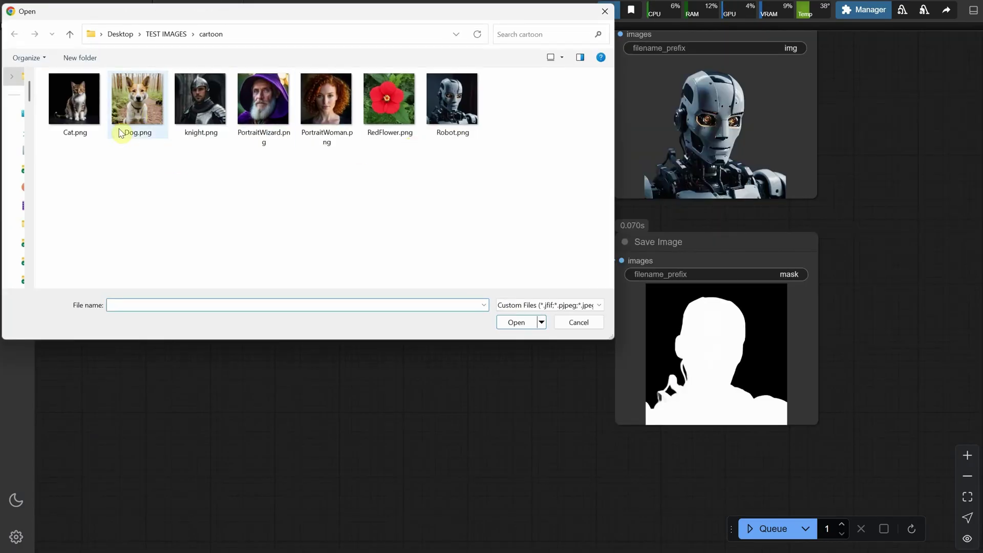
# Load Cat.png, run it and zoom in on the colour cat cutout.
pyautogui.doubleClick(72, 101)
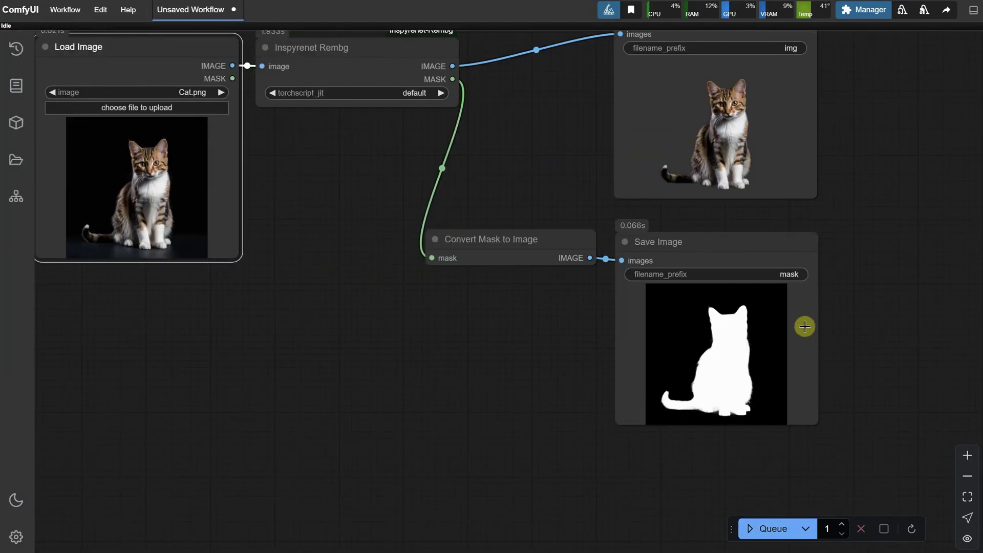
pyautogui.scroll(12, 805, 327)
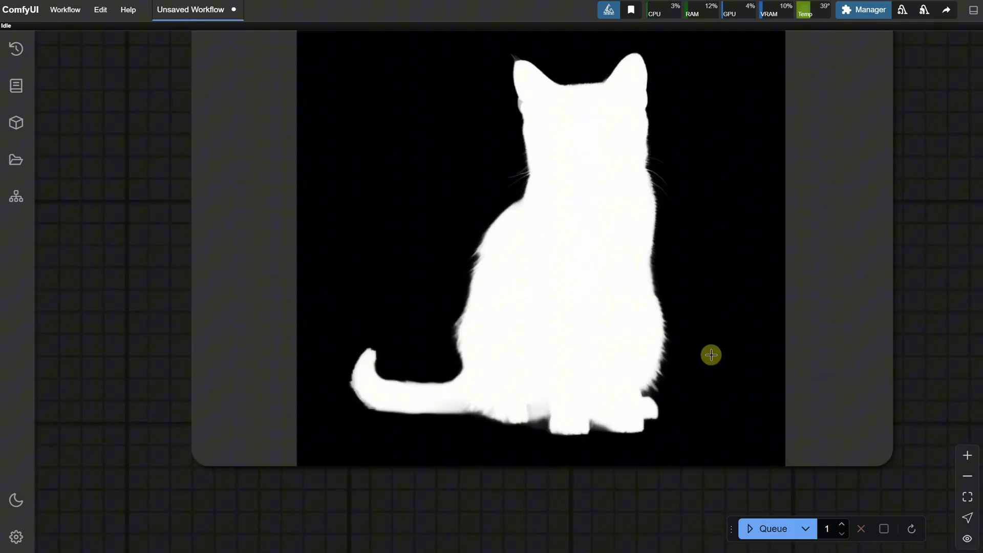
pyautogui.scroll(4, 640, 222)
pyautogui.scroll(-5, 648, 123)
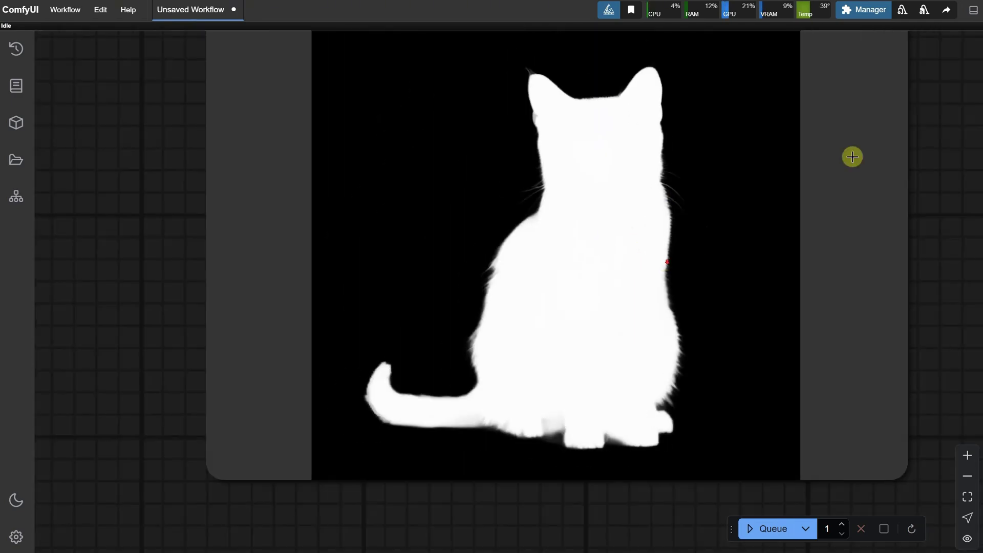
pyautogui.scroll(4, 851, 156)
pyautogui.scroll(-2, 845, 493)
pyautogui.moveTo(755, 210); pyautogui.dragTo(704, 475)
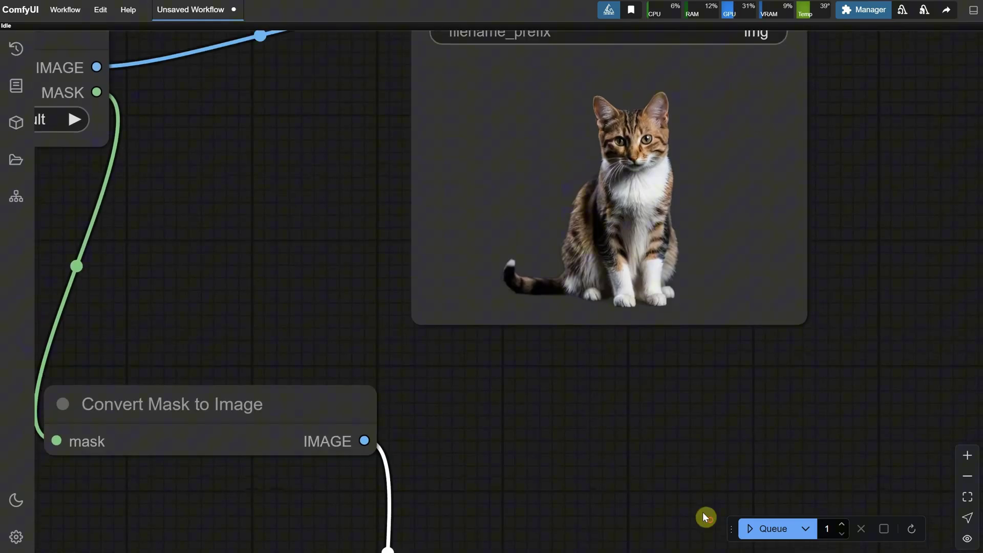
pyautogui.scroll(7, 674, 248)
pyautogui.scroll(-6, 682, 232)
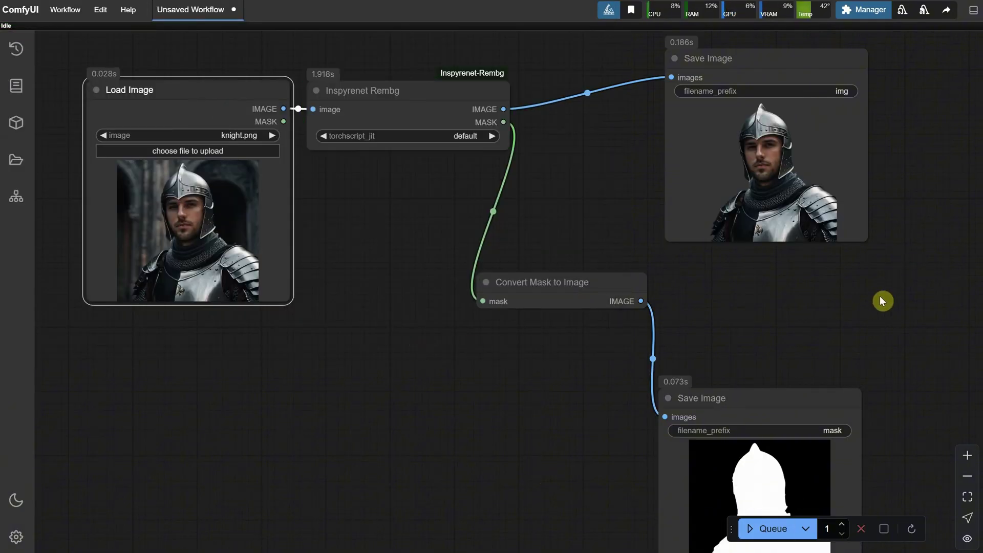
# Process knight.png and zoom into the knight cutout and its white silhouette mask.
pyautogui.scroll(13, 882, 301)
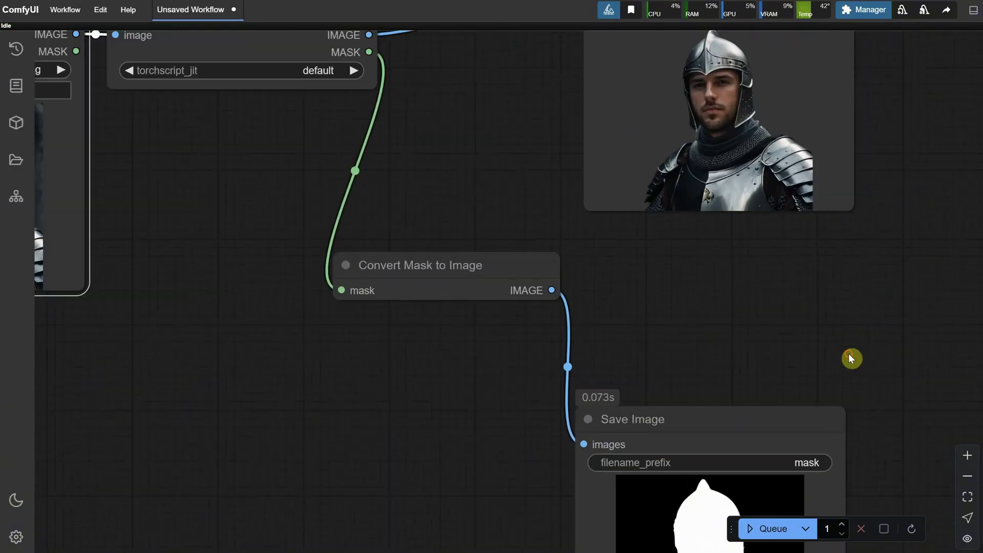
pyautogui.scroll(-5, 594, 320)
pyautogui.scroll(5, 838, 128)
pyautogui.scroll(4, 501, 256)
pyautogui.scroll(15, 501, 256)
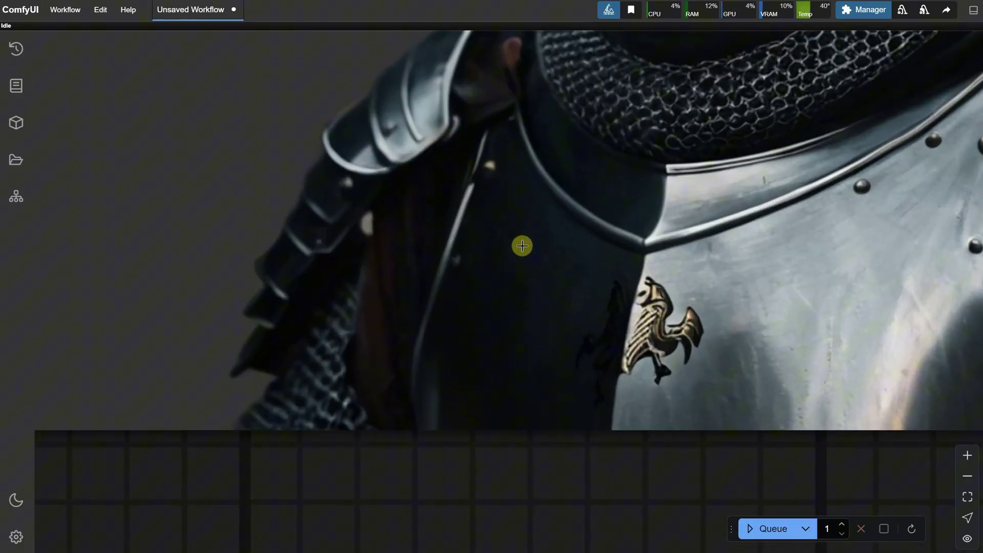
pyautogui.scroll(-4, 522, 246)
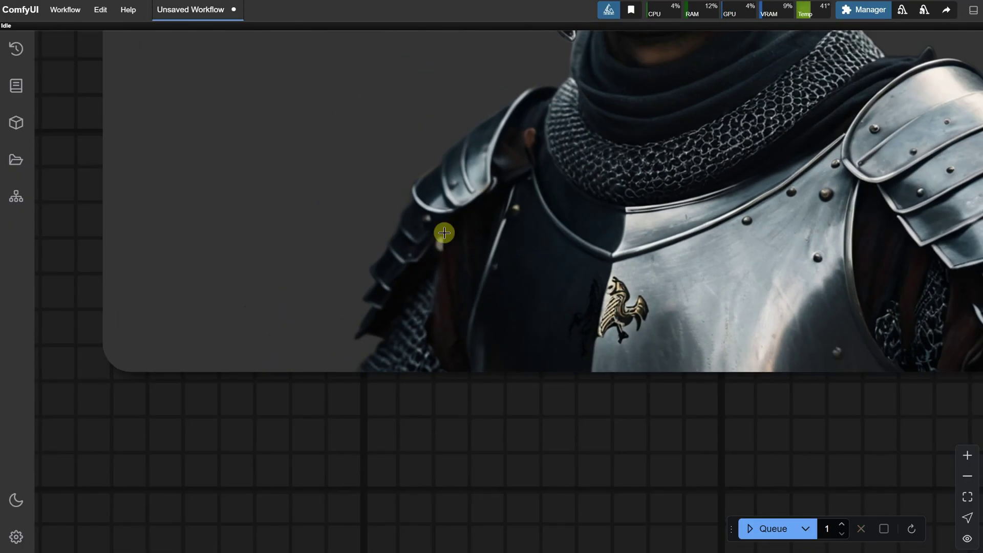
pyautogui.scroll(-4, 437, 237)
pyautogui.scroll(-3, 483, 246)
pyautogui.moveTo(654, 417); pyautogui.dragTo(716, 26)
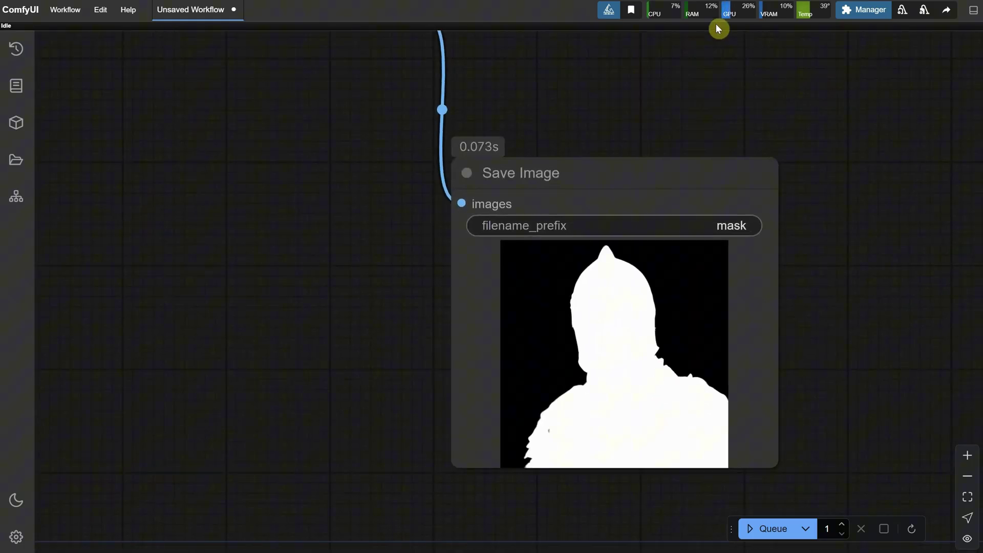
pyautogui.scroll(4, 548, 441)
pyautogui.scroll(6, 547, 442)
pyautogui.scroll(-5, 494, 384)
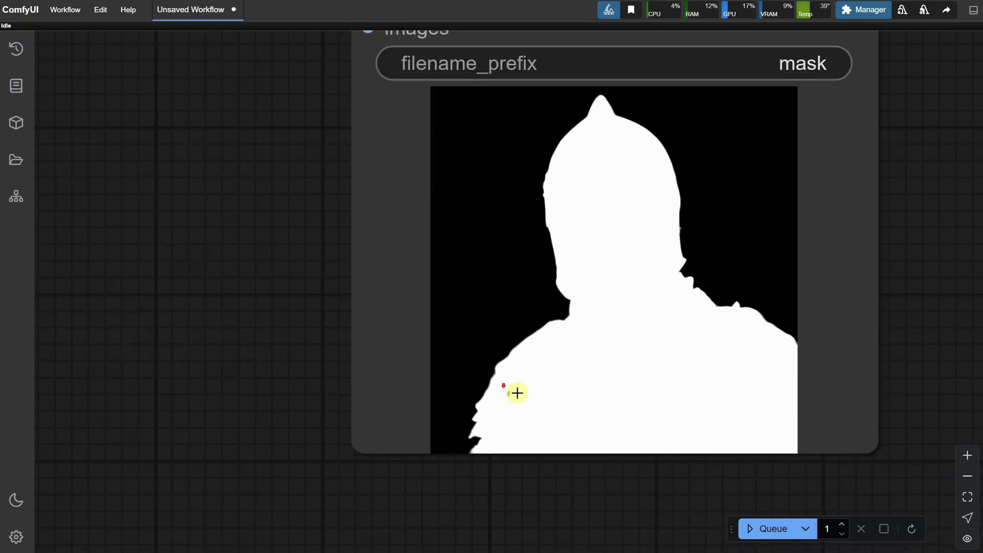
pyautogui.scroll(-6, 563, 390)
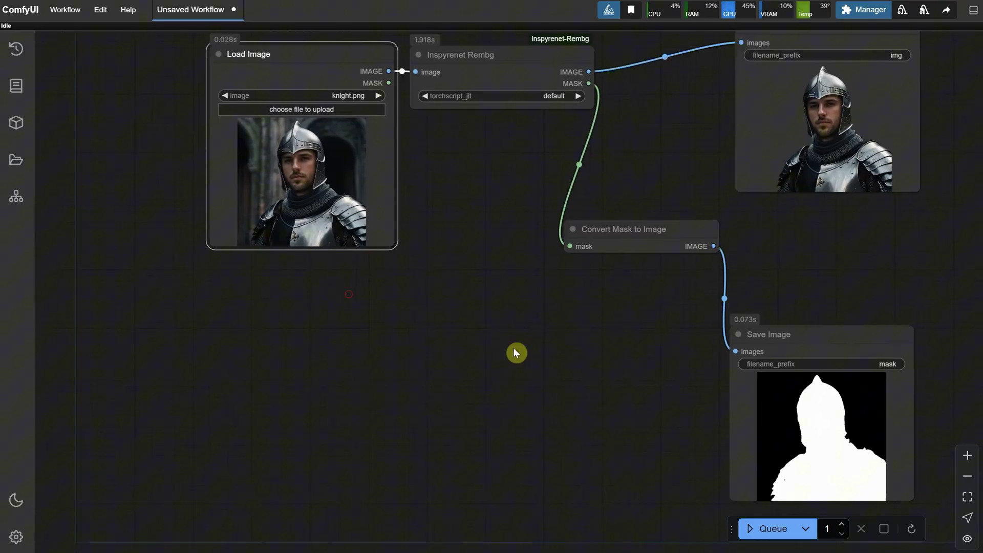
# Load architecture (1).png, queue it, and zoom into the house cutout and mask previews.
pyautogui.moveTo(515, 351); pyautogui.dragTo(423, 379)
pyautogui.click(210, 127)
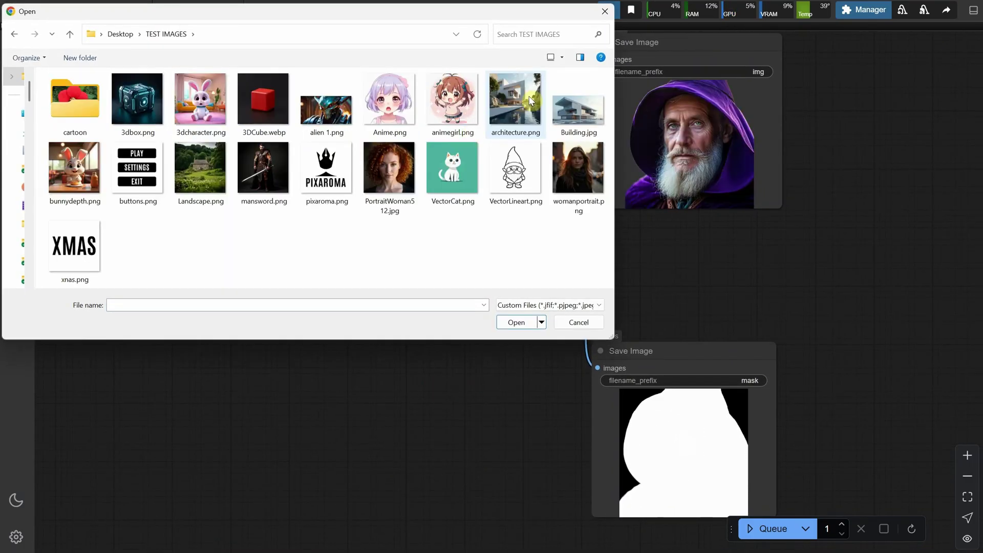
pyautogui.click(517, 109)
pyautogui.doubleClick(517, 109)
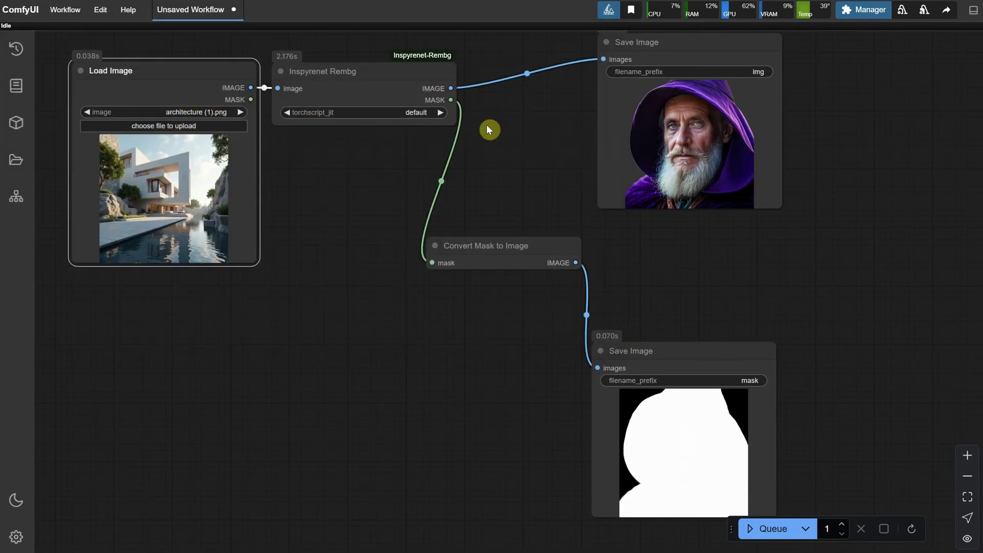
pyautogui.click(766, 528)
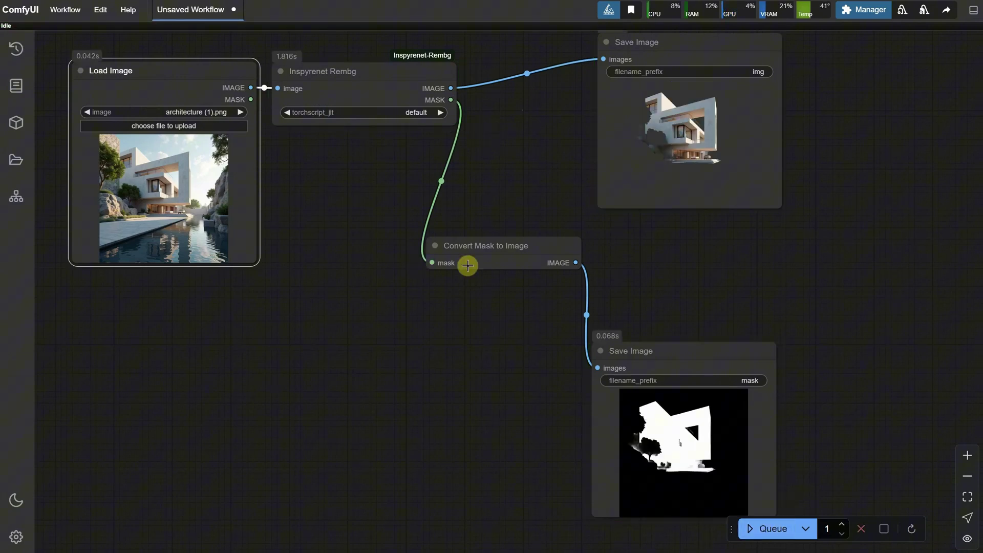
pyautogui.scroll(3, 701, 338)
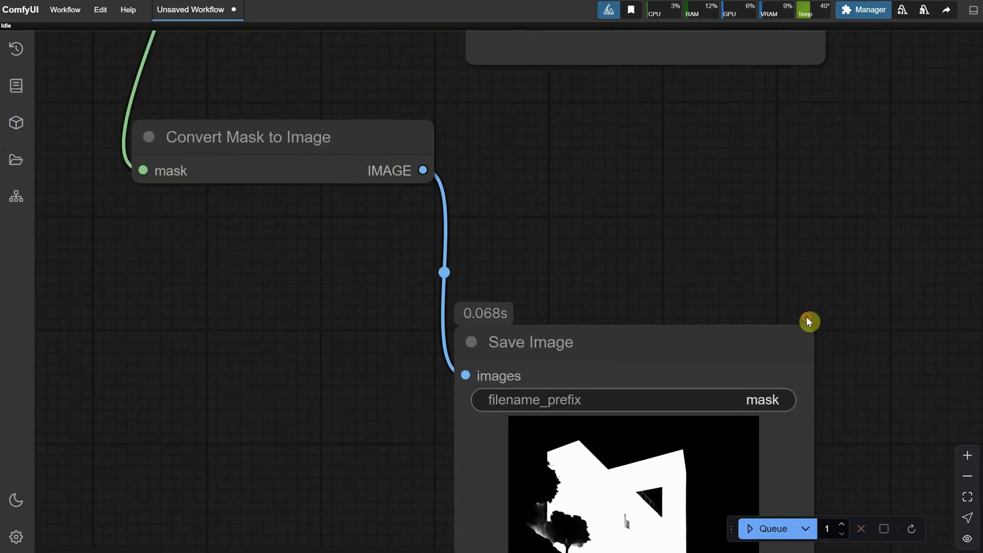
pyautogui.moveTo(806, 316); pyautogui.dragTo(762, 487)
pyautogui.moveTo(811, 202); pyautogui.dragTo(821, 389)
pyautogui.scroll(15, 544, 329)
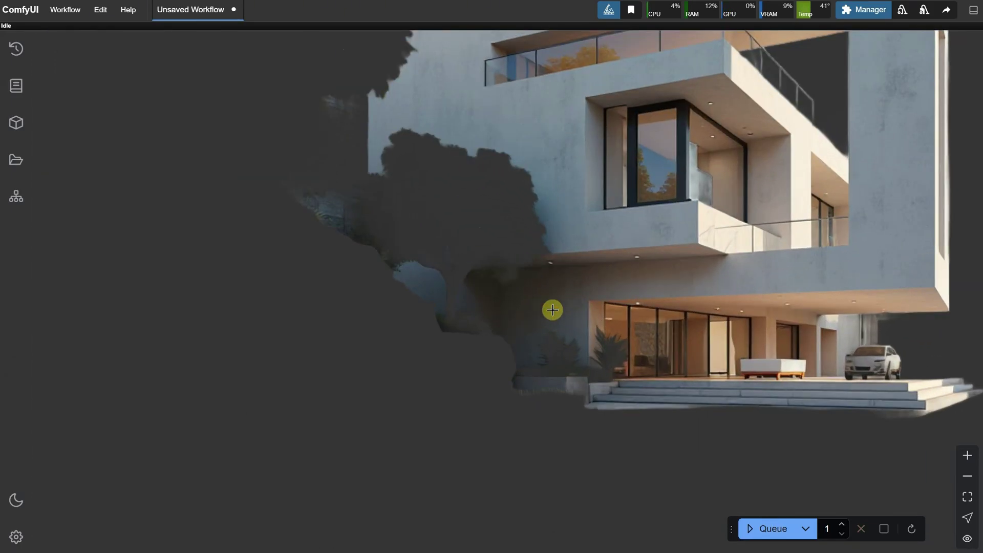
pyautogui.scroll(-15, 552, 310)
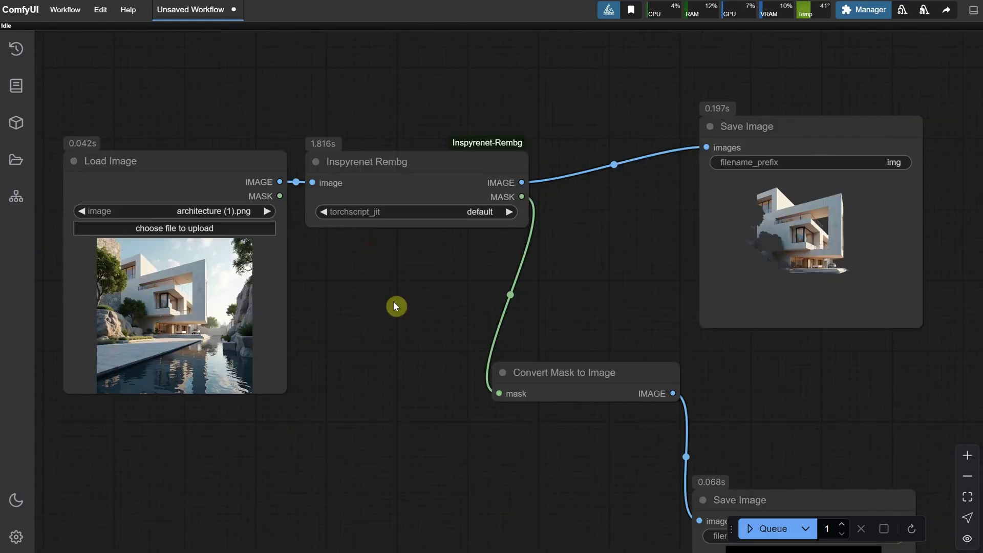
# Delete the Inspyrenet Rembg node and add Inspyrenet Rembg Advanced in its place.
pyautogui.moveTo(396, 306); pyautogui.dragTo(404, 280)
pyautogui.click(419, 161)
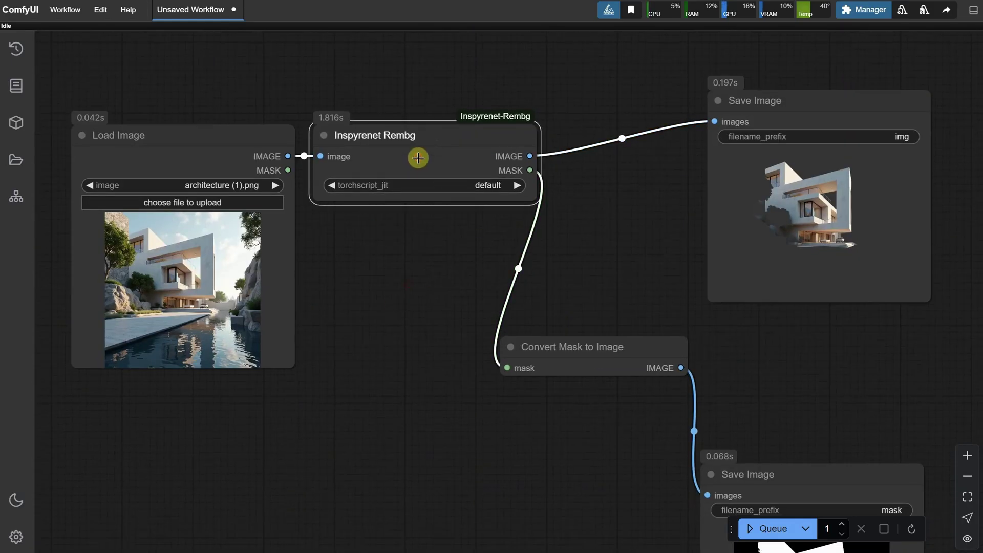
pyautogui.press('Delete')
pyautogui.doubleClick(378, 176)
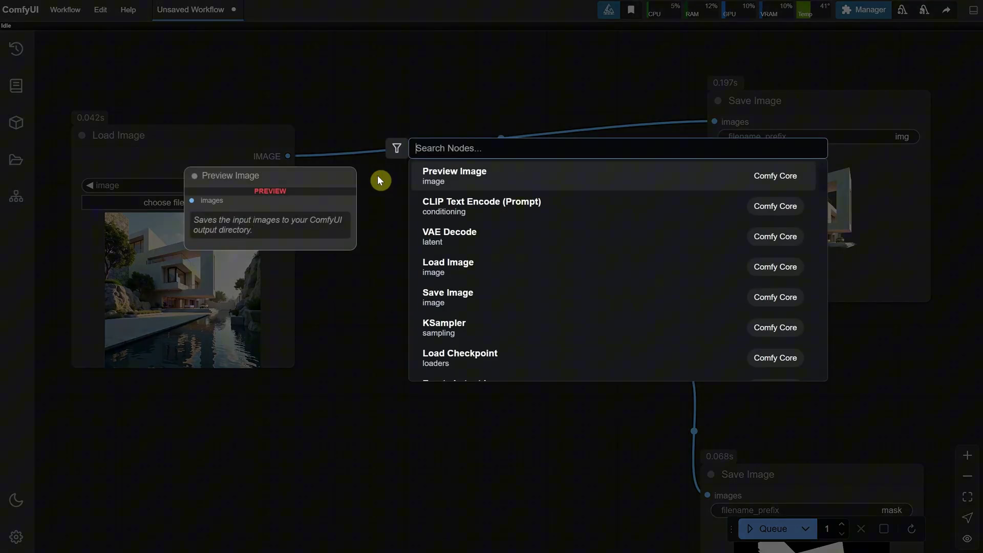
pyautogui.write('inspy')
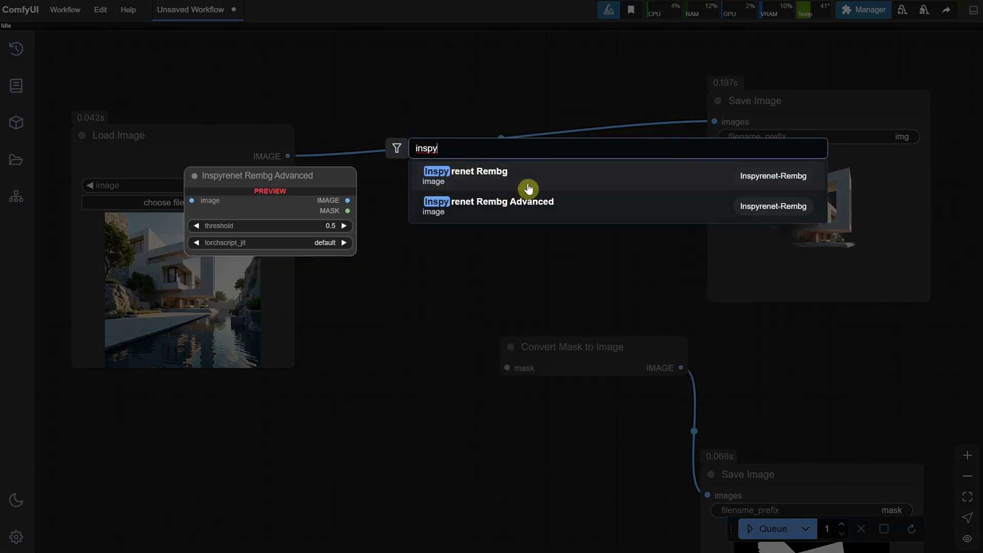
pyautogui.click(523, 203)
pyautogui.moveTo(431, 189); pyautogui.dragTo(388, 200)
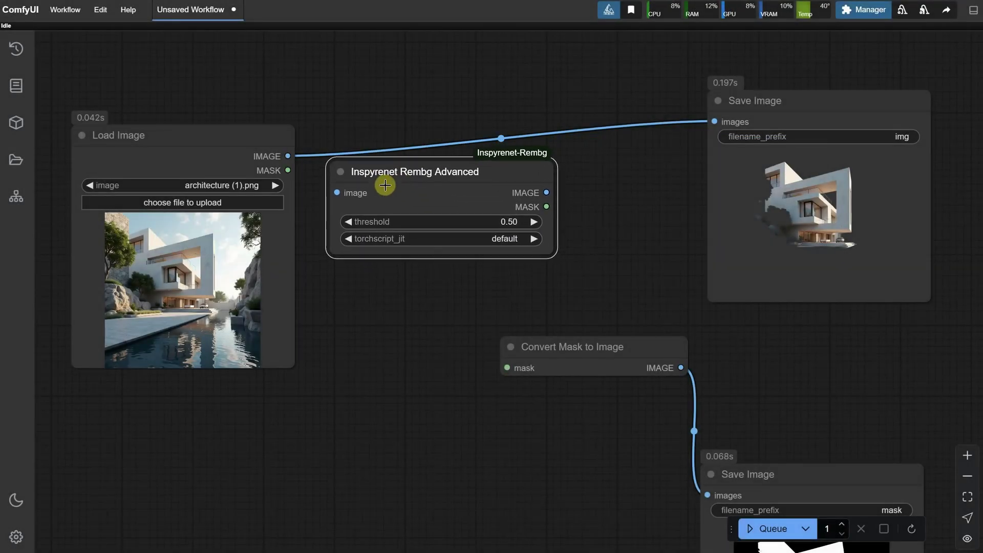
# Wire the Advanced node to Load Image, the img Save Image and Convert Mask to Image.
pyautogui.moveTo(288, 155); pyautogui.dragTo(335, 191)
pyautogui.moveTo(546, 192); pyautogui.dragTo(715, 122)
pyautogui.moveTo(547, 206); pyautogui.dragTo(507, 368)
pyautogui.moveTo(438, 174); pyautogui.dragTo(438, 148)
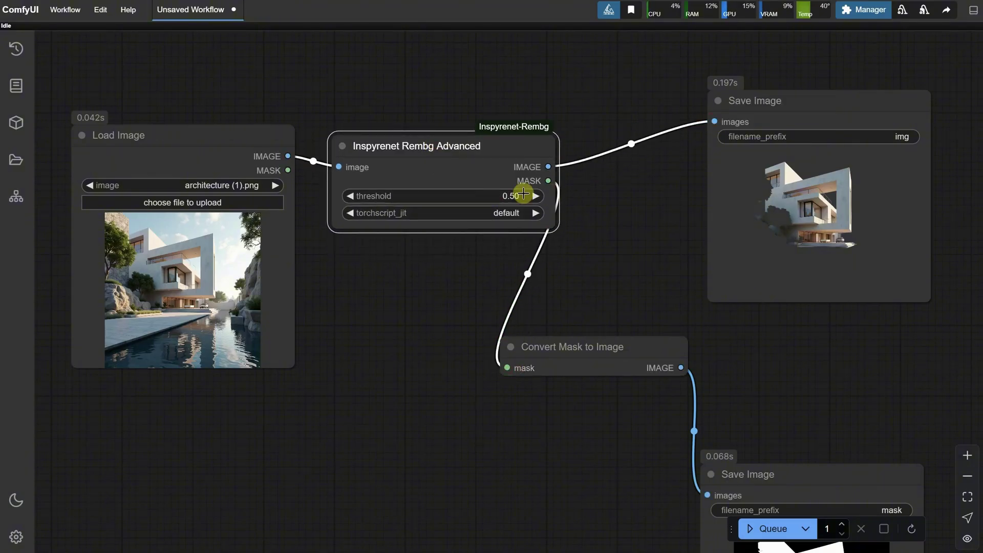
# Run the workflow with the Advanced node and bring the mask Save Image node into view.
pyautogui.click(752, 528)
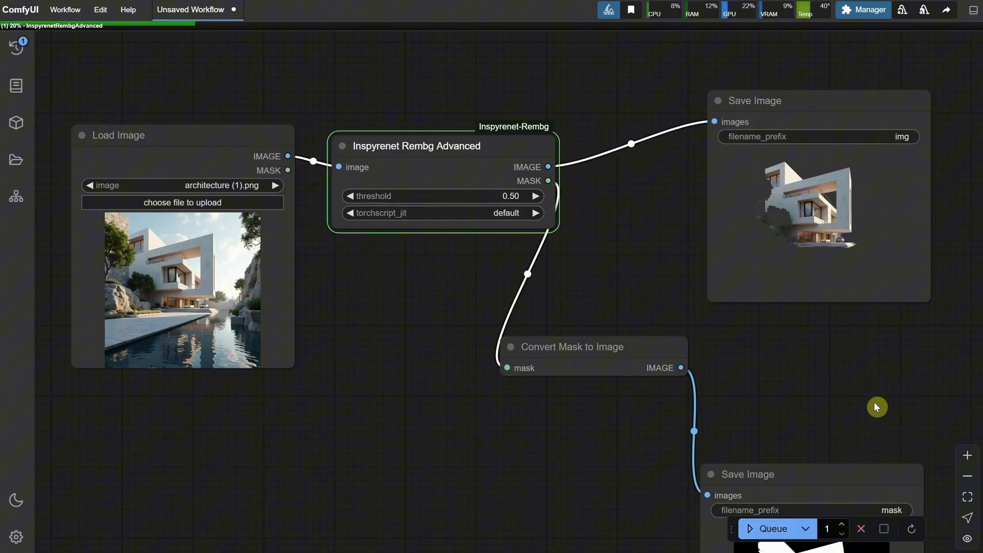
pyautogui.moveTo(874, 403); pyautogui.dragTo(757, 369)
pyautogui.moveTo(705, 432); pyautogui.dragTo(712, 297)
pyautogui.moveTo(452, 194); pyautogui.dragTo(469, 204)
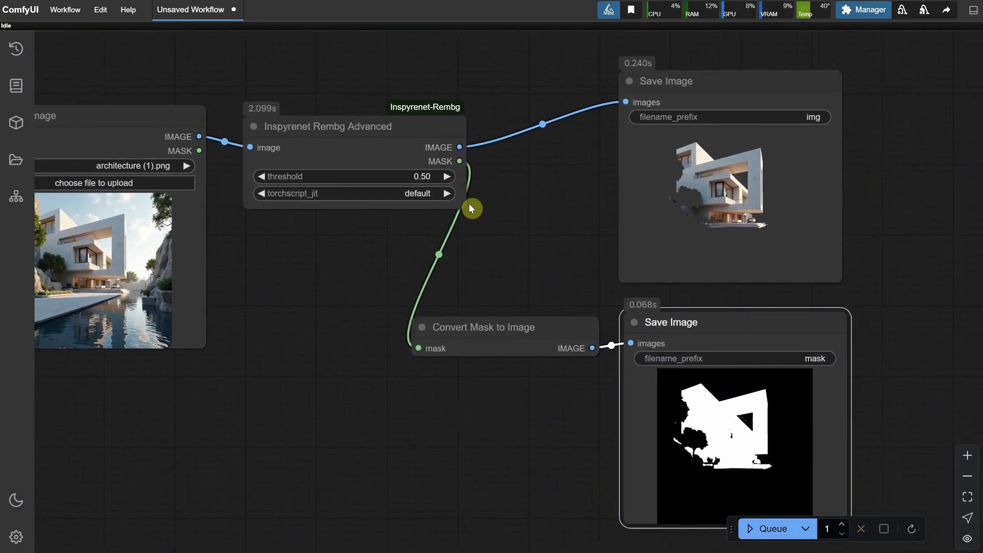
# Rerun the workflow with the Inspyrenet threshold at 0.2, then at 0.05.
pyautogui.click(418, 183)
pyautogui.write('0.2')
pyautogui.press('Return')
pyautogui.click(778, 527)
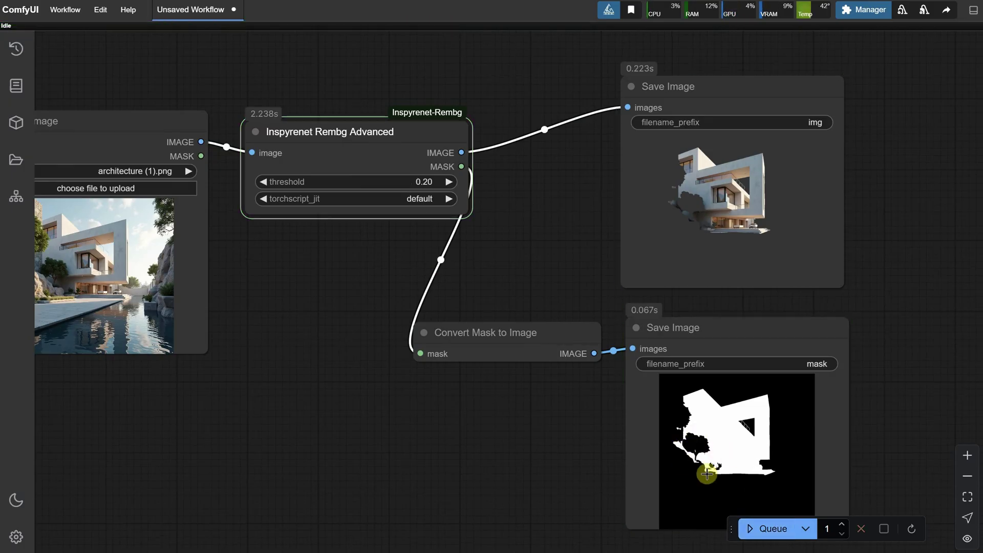
pyautogui.click(418, 182)
pyautogui.write('0.05')
pyautogui.press('Return')
pyautogui.click(761, 532)
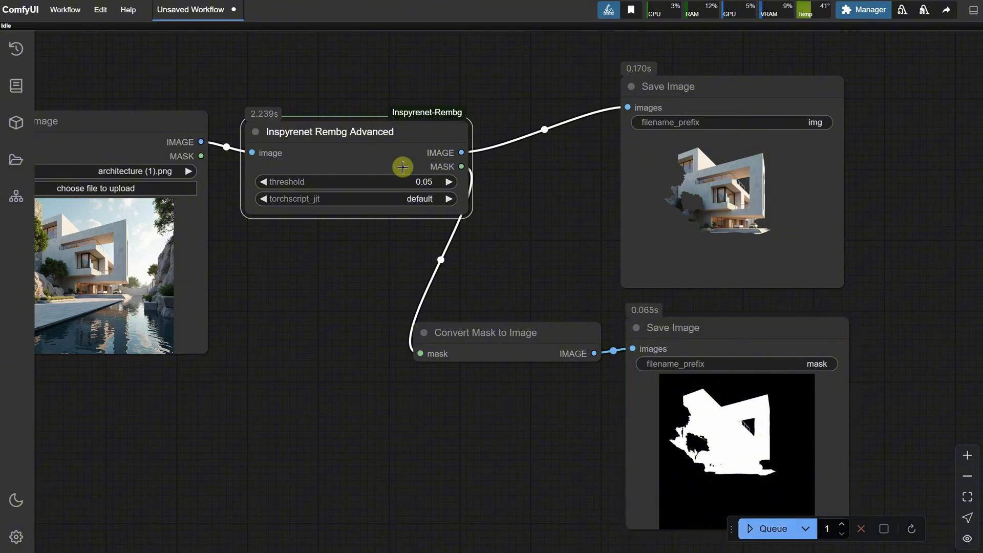
# Rerun the workflow at threshold 0.95 and inspect the resulting cutout and mask previews.
pyautogui.click(420, 181)
pyautogui.write('0.95')
pyautogui.press('Return')
pyautogui.click(768, 529)
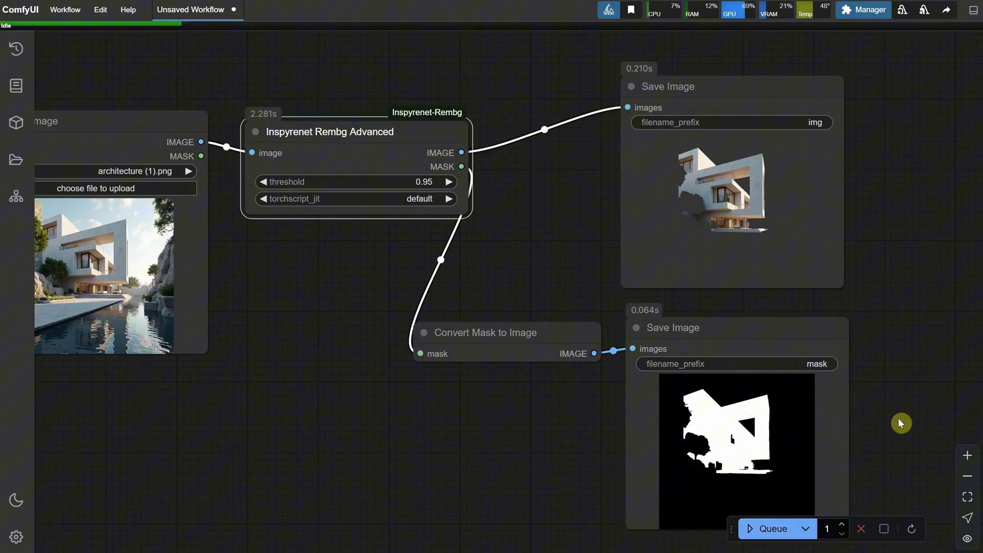
pyautogui.scroll(13, 741, 435)
pyautogui.scroll(-5, 727, 421)
pyautogui.scroll(-3, 852, 171)
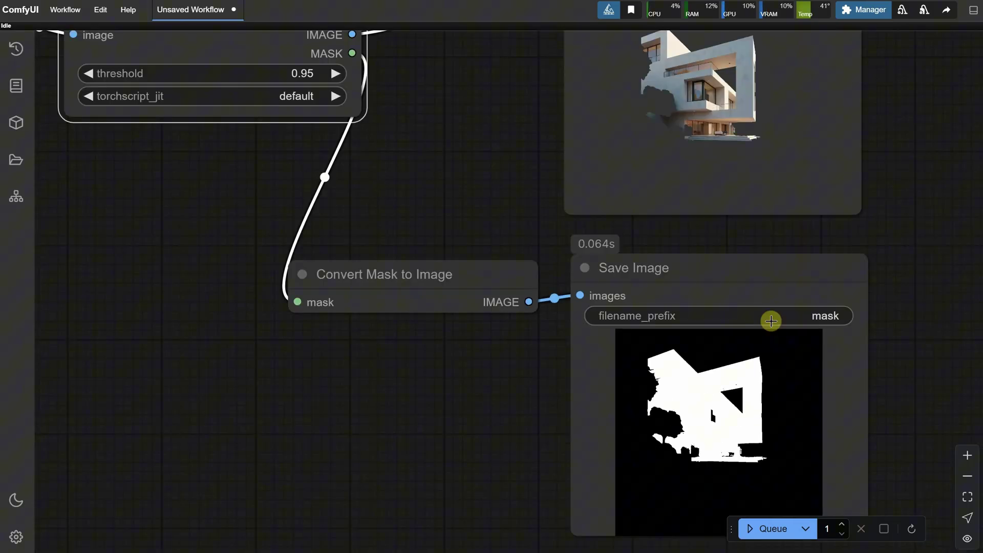
pyautogui.scroll(5, 863, 281)
pyautogui.scroll(5, 611, 264)
pyautogui.scroll(3, 610, 263)
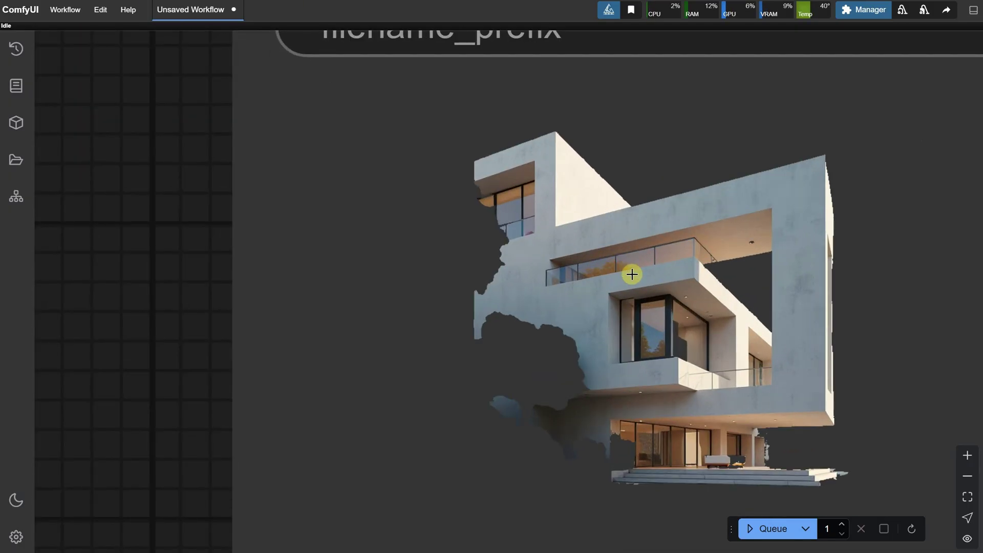
pyautogui.scroll(-2, 632, 274)
pyautogui.scroll(-5, 533, 287)
pyautogui.hscroll(-5, 450, 191)
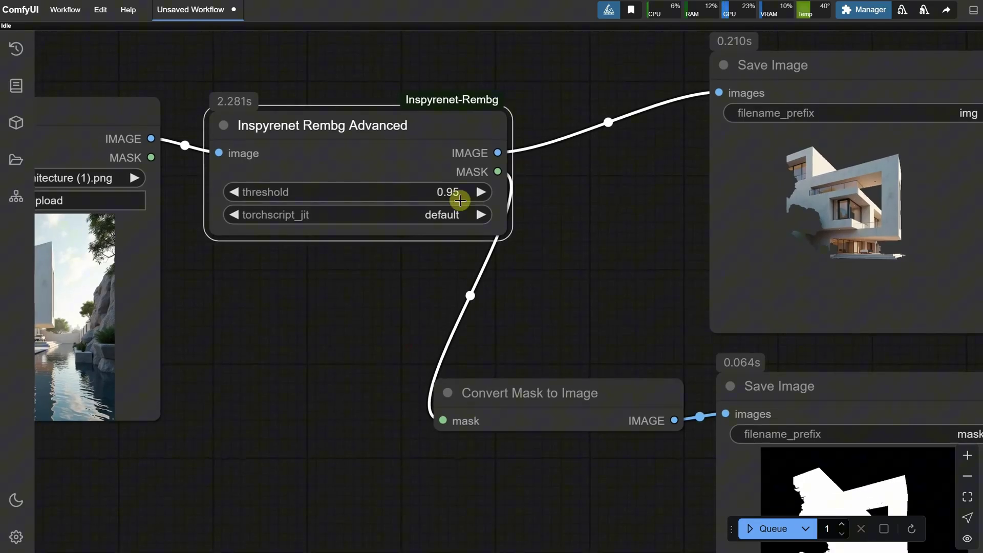
pyautogui.hscroll(3, 685, 531)
# Rerun the workflow at threshold 0.50 and open the Load Image node's options.
pyautogui.click(772, 537)
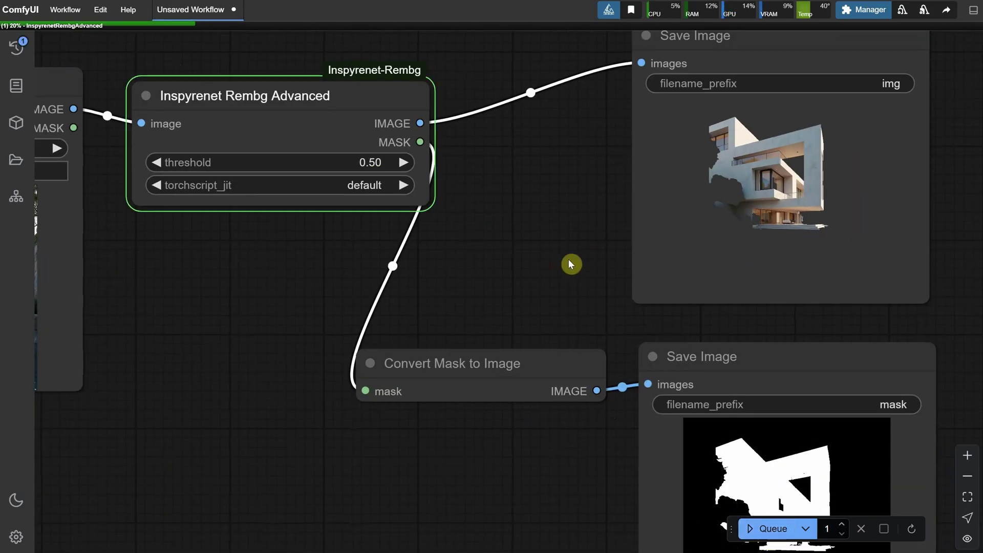
pyautogui.moveTo(555, 243); pyautogui.dragTo(456, 145)
pyautogui.scroll(2, 908, 301)
pyautogui.scroll(-7, 799, 342)
pyautogui.rightClick(202, 215)
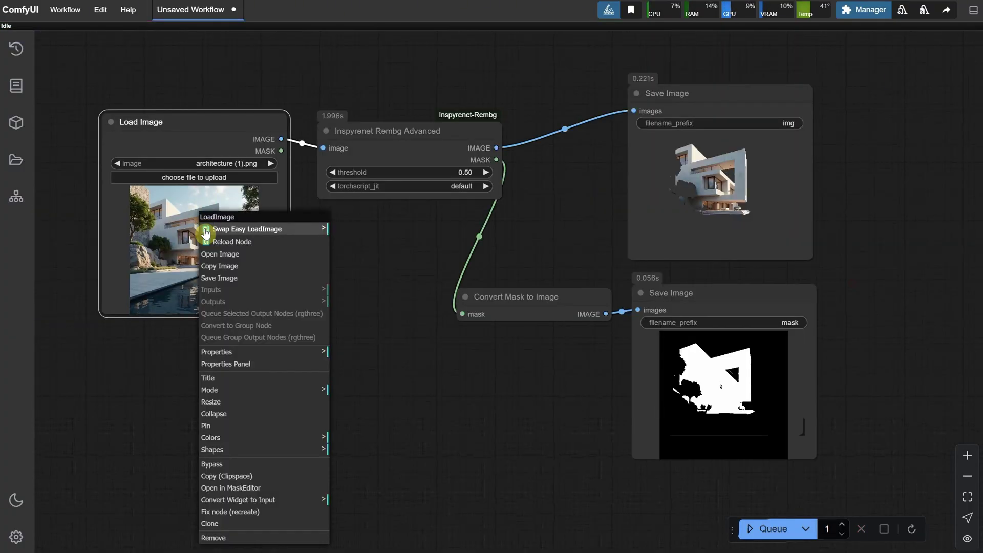
# Copy the original architecture image and paste it into a new clipboard-sized Photoshop document.
pyautogui.click(245, 267)
pyautogui.hotkey('alt', 'Tab')
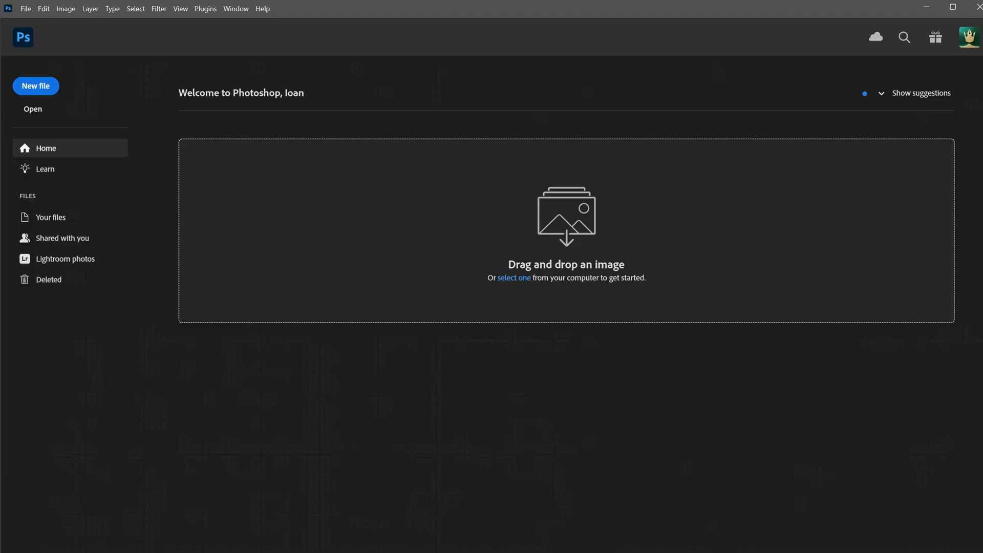
pyautogui.hotkey('ctrl', 'n')
pyautogui.press('Return')
pyautogui.hotkey('ctrl', 'v')
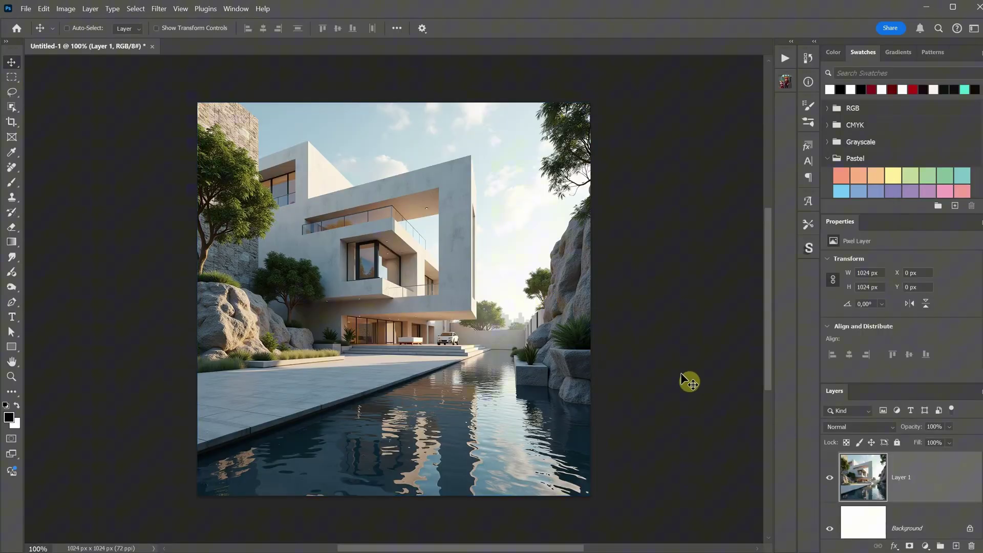
# Try Photoshop's Remove background quick action on the pasted photo.
pyautogui.hotkey('ctrl', '+')
pyautogui.hotkey('ctrl', '-')
pyautogui.press('m')
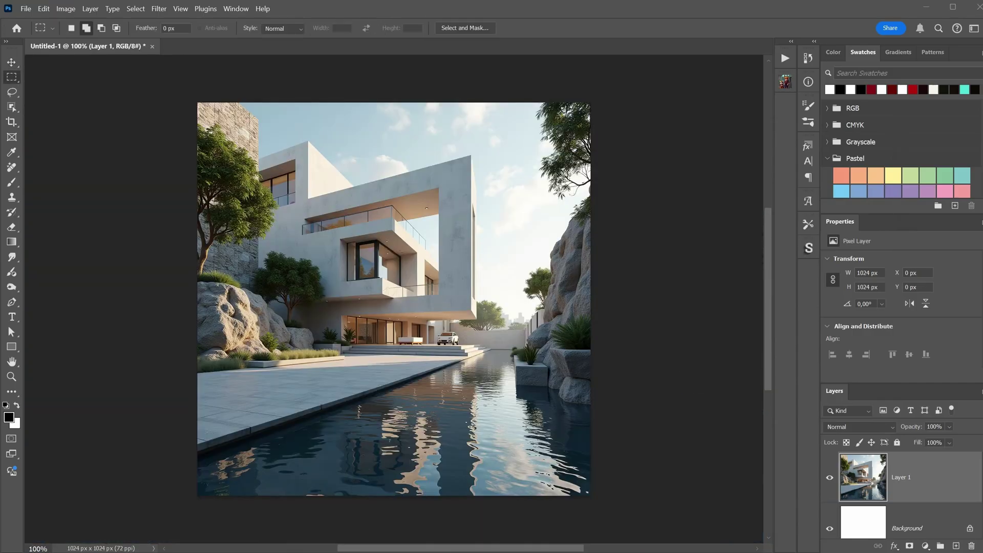
pyautogui.moveTo(345, 483); pyautogui.dragTo(318, 502)
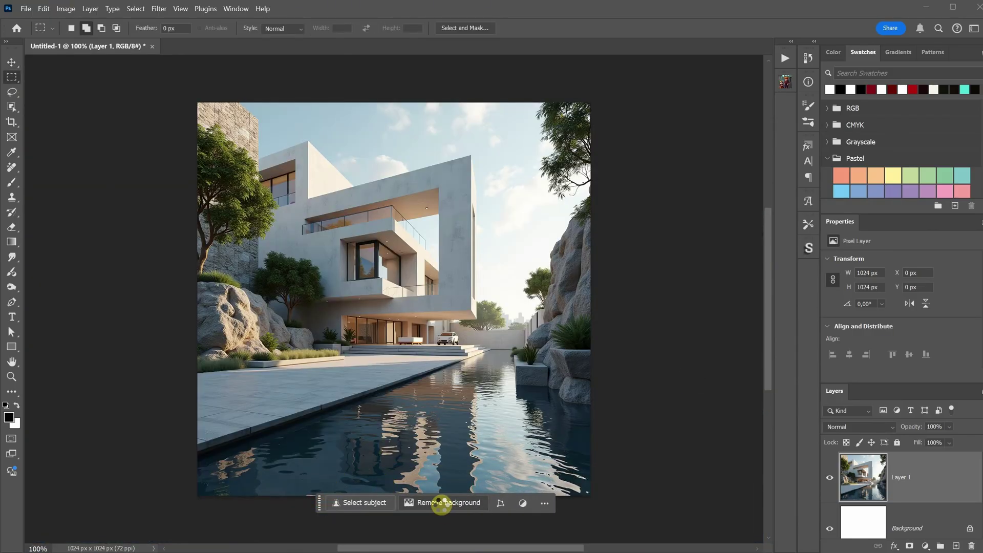
pyautogui.click(441, 504)
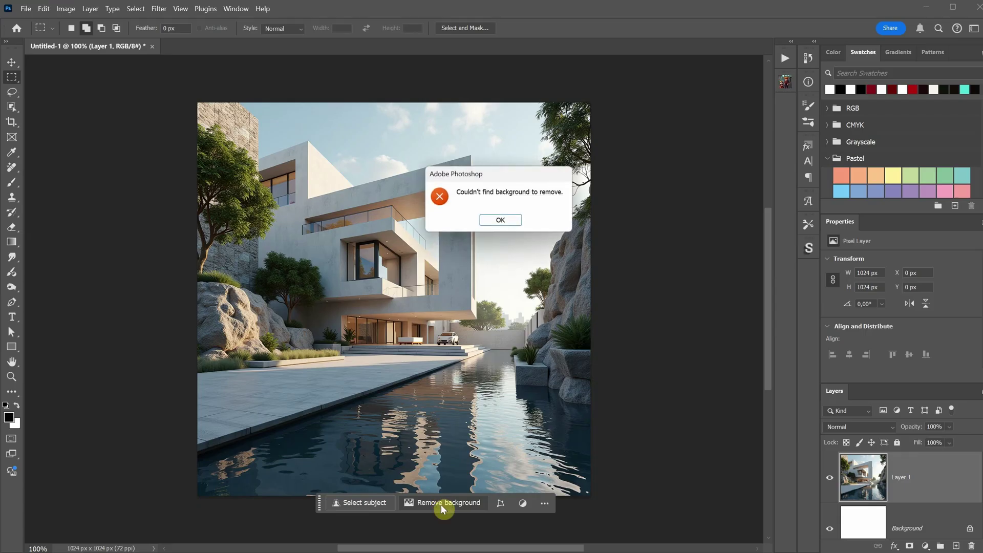
# Dismiss the error and bring ComfyUI's black-and-white mask in as Layer 2 above the photo.
pyautogui.click(502, 222)
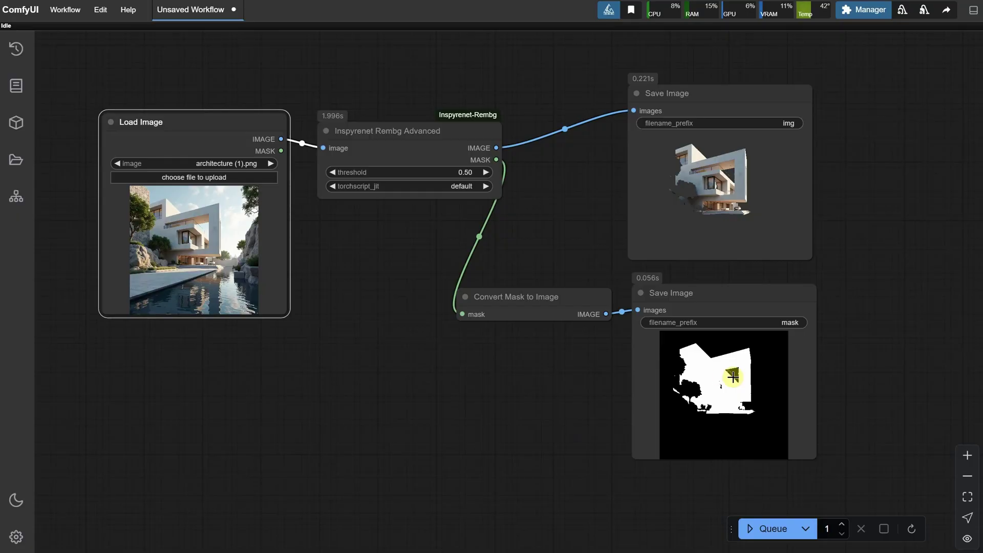
pyautogui.rightClick(658, 197)
pyautogui.click(765, 252)
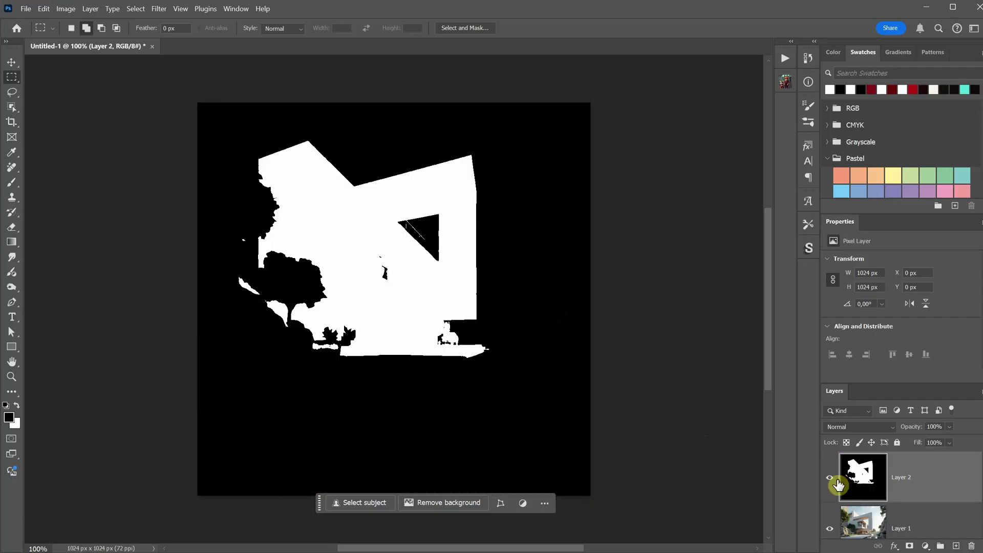
pyautogui.scroll(-5, 845, 478)
pyautogui.scroll(-2, 981, 480)
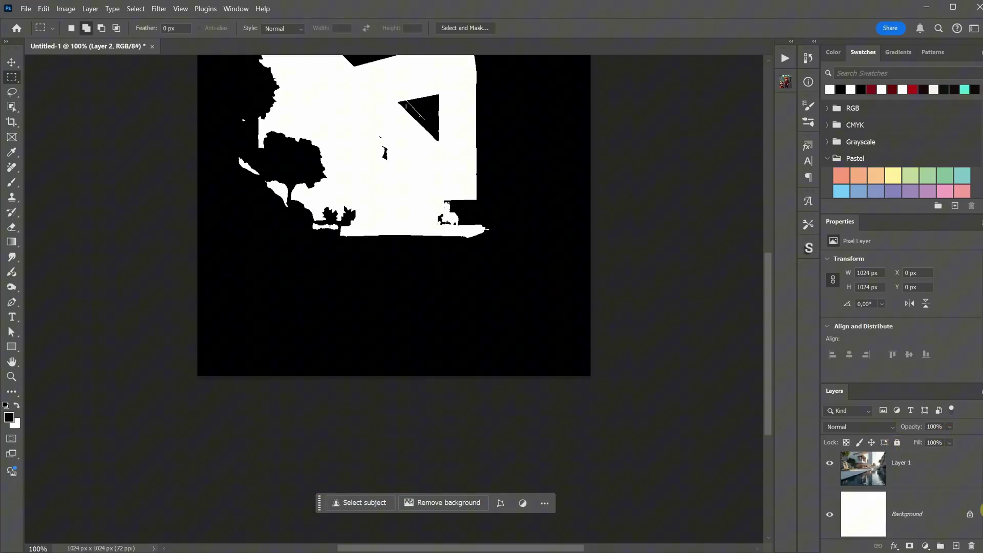
pyautogui.moveTo(902, 383); pyautogui.dragTo(900, 282)
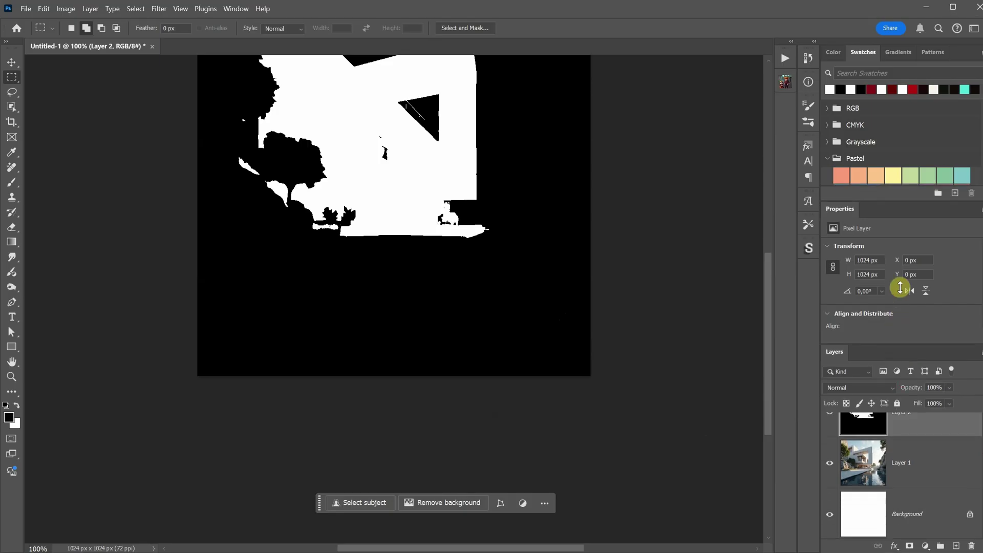
# Load the mask's Red channel from the Channels panel as a selection of the house.
pyautogui.click(236, 8)
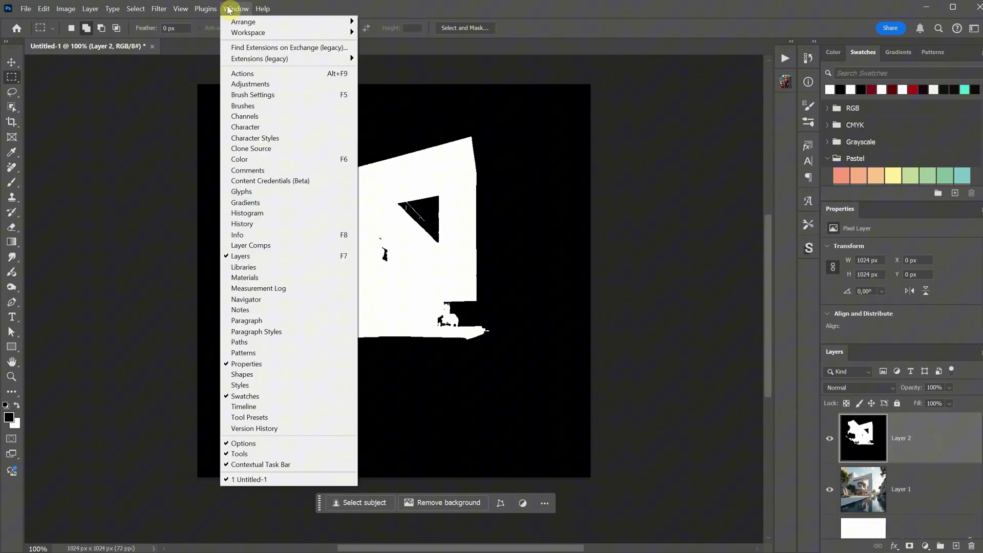
pyautogui.click(255, 118)
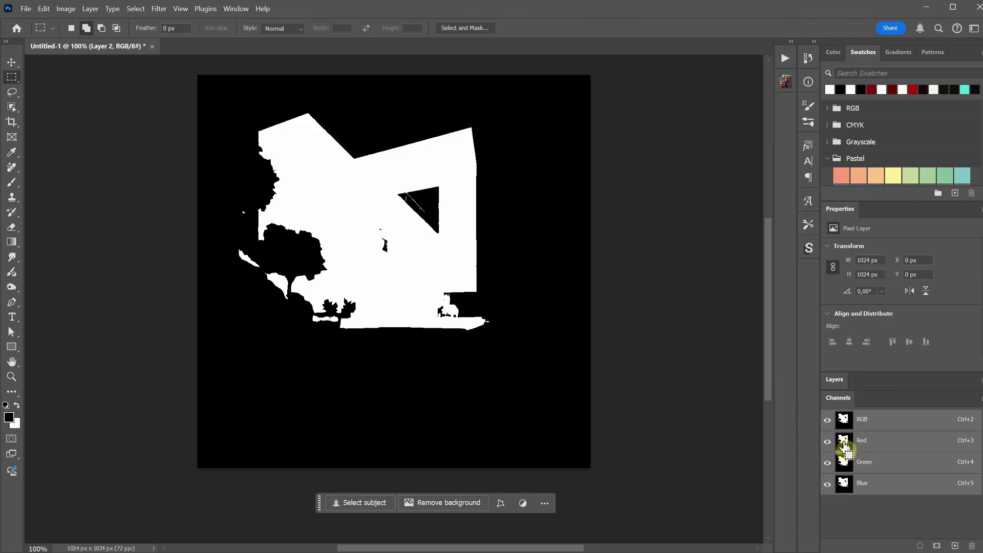
pyautogui.keyDown('ctrl'); pyautogui.click(844, 448); pyautogui.keyUp('ctrl')
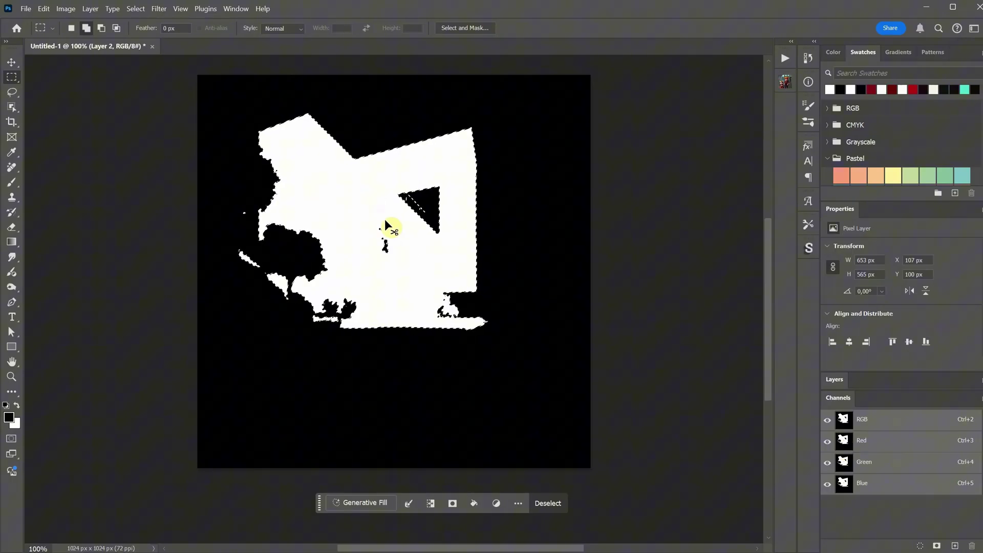
pyautogui.click(834, 380)
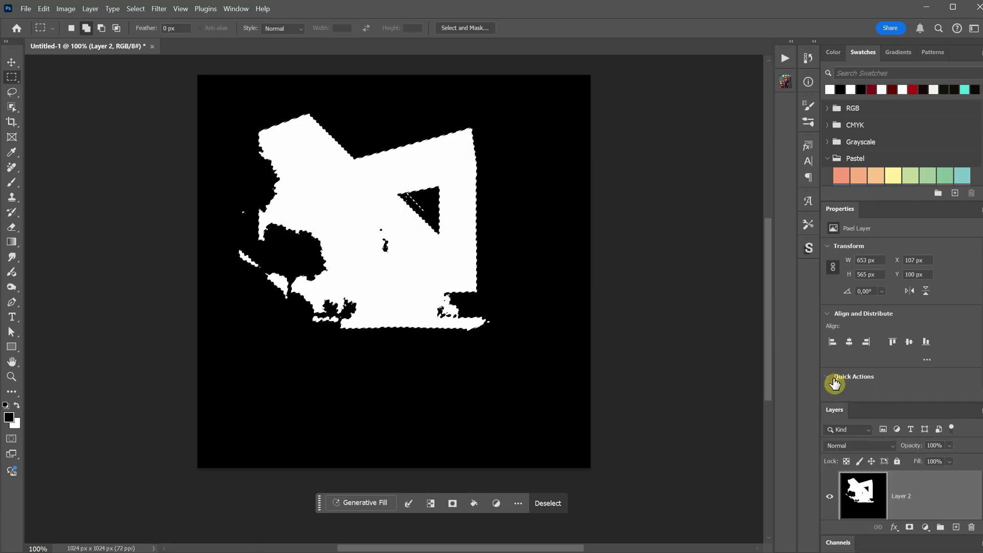
# Hide Layer 2 and give Layer 1 a layer mask from the house selection.
pyautogui.click(829, 495)
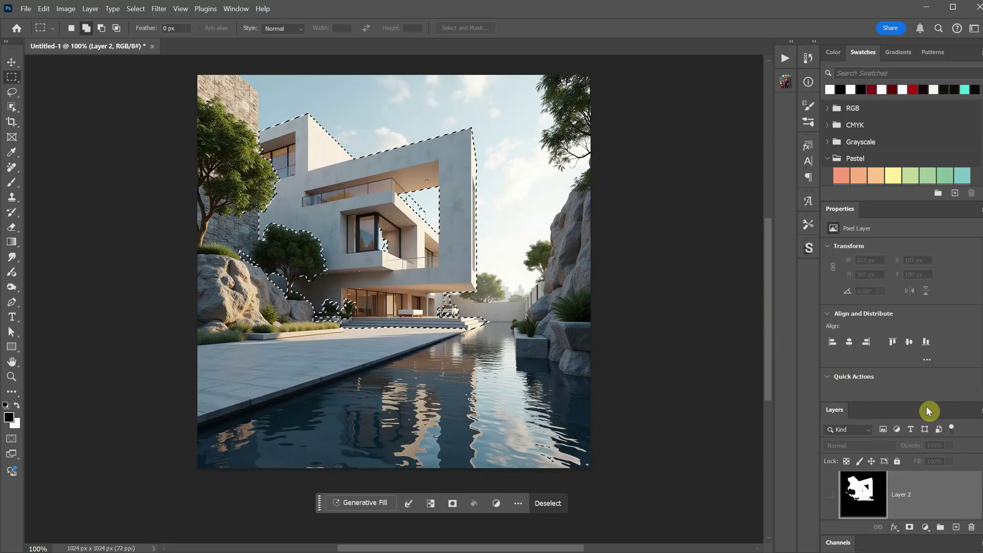
pyautogui.moveTo(926, 404); pyautogui.dragTo(926, 345)
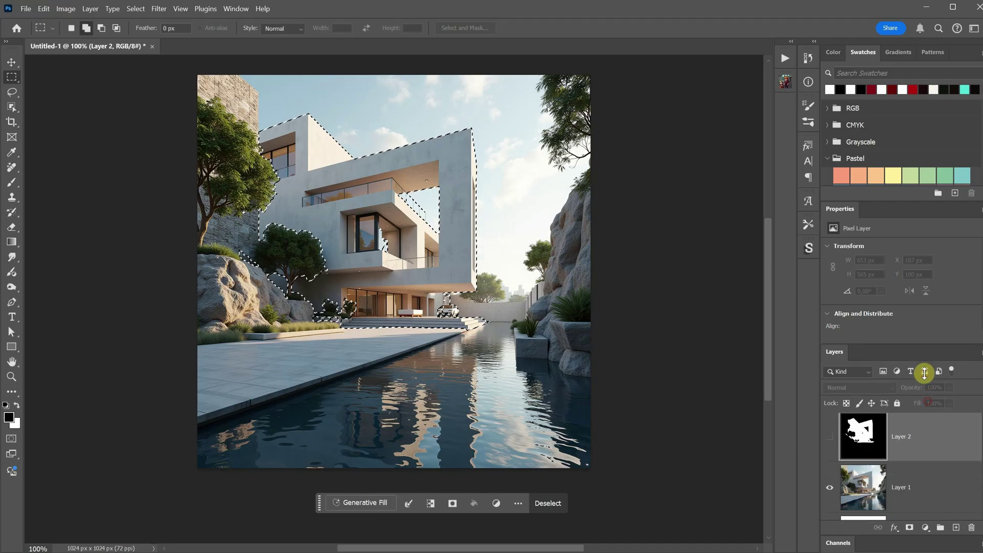
pyautogui.click(919, 482)
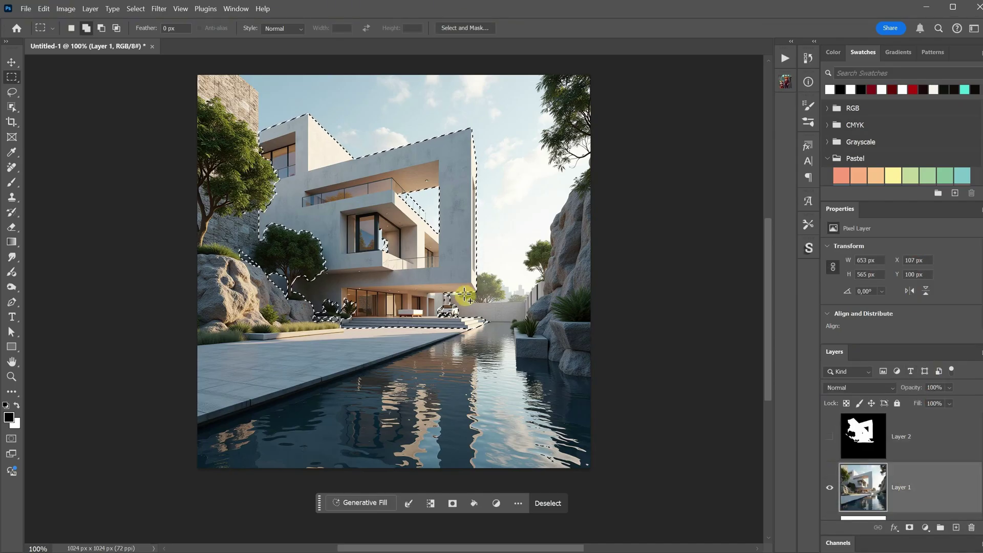
pyautogui.click(910, 528)
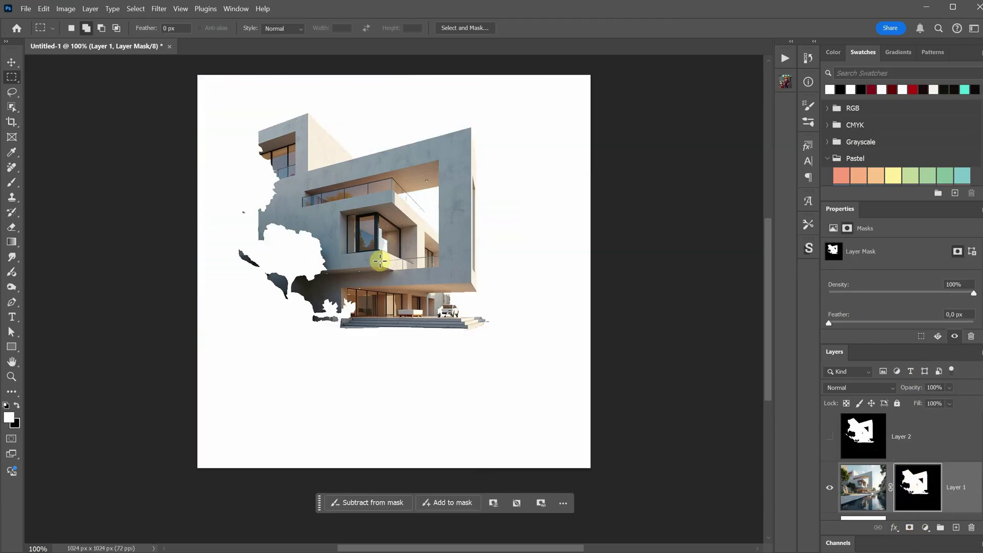
pyautogui.scroll(5, 379, 261)
# Paint white with the 3 Soft Brush on Layer 1's mask to restore the tree, ground and rocks.
pyautogui.moveTo(379, 261); pyautogui.dragTo(487, 414)
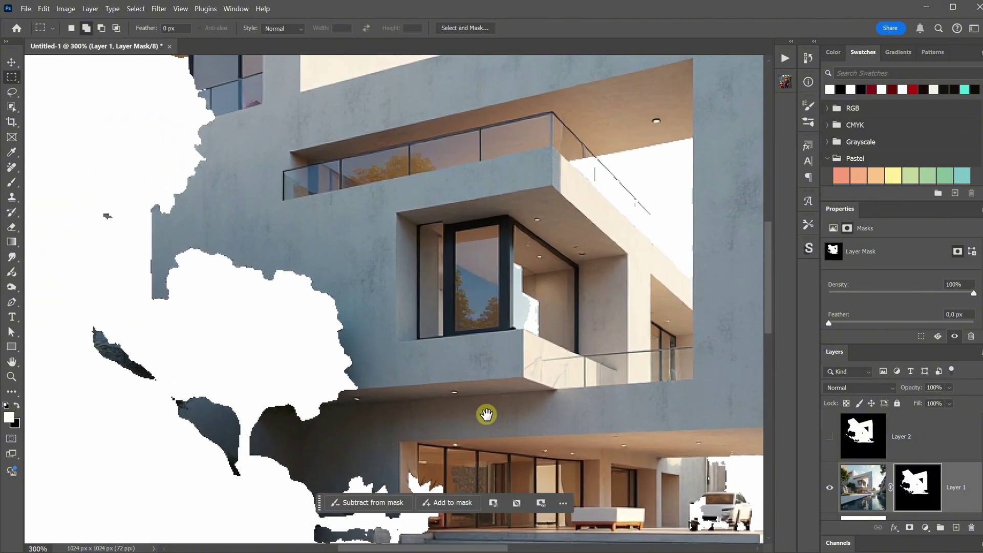
pyautogui.click(12, 181)
pyautogui.click(808, 225)
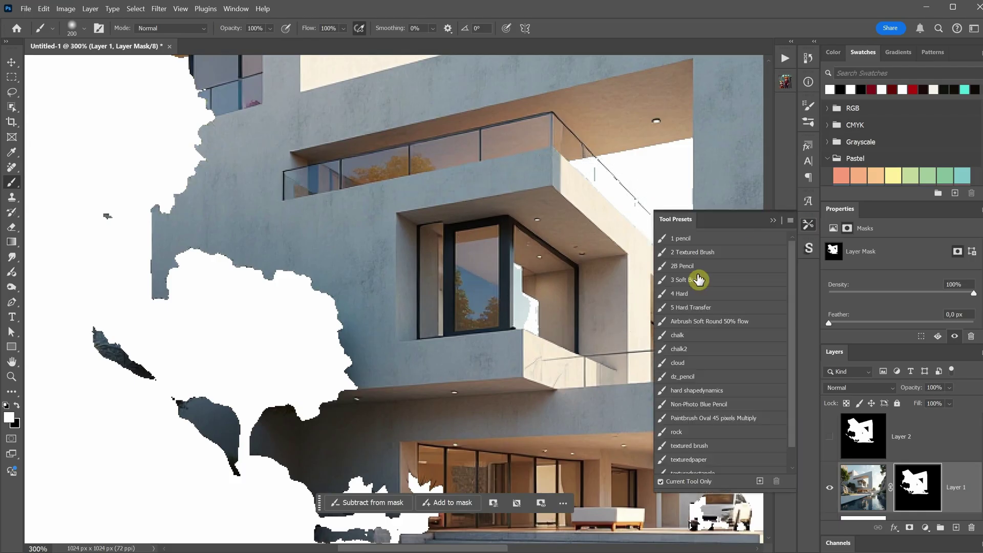
pyautogui.click(698, 280)
pyautogui.click(808, 225)
pyautogui.moveTo(325, 320)
pyautogui.mouseDown()
pyautogui.moveTo(313, 274)
pyautogui.moveTo(356, 331)
pyautogui.moveTo(282, 295)
pyautogui.moveTo(357, 312)
pyautogui.moveTo(350, 385)
pyautogui.moveTo(371, 382)
pyautogui.moveTo(250, 327)
pyautogui.moveTo(209, 257)
pyautogui.moveTo(267, 257)
pyautogui.moveTo(195, 258)
pyautogui.moveTo(169, 295)
pyautogui.moveTo(186, 284)
pyautogui.moveTo(260, 326)
pyautogui.moveTo(264, 374)
pyautogui.moveTo(294, 416)
pyautogui.moveTo(263, 390)
pyautogui.mouseUp()
pyautogui.hotkey('ctrl', '-')
pyautogui.scroll(-2, 430, 394)
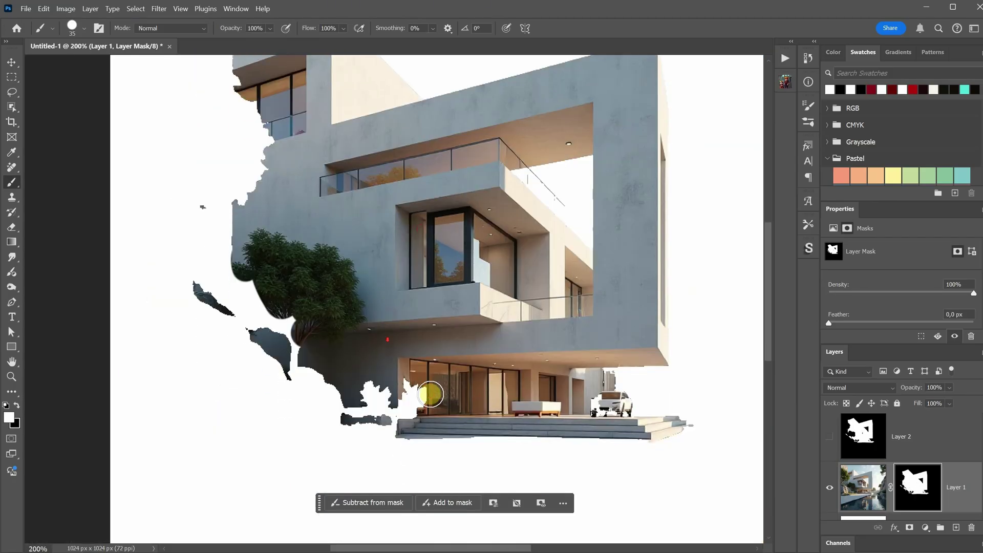
pyautogui.moveTo(430, 394)
pyautogui.mouseDown()
pyautogui.moveTo(325, 388)
pyautogui.moveTo(431, 396)
pyautogui.moveTo(380, 410)
pyautogui.moveTo(403, 420)
pyautogui.moveTo(227, 415)
pyautogui.moveTo(227, 231)
pyautogui.moveTo(239, 251)
pyautogui.moveTo(341, 267)
pyautogui.moveTo(284, 281)
pyautogui.moveTo(281, 389)
pyautogui.moveTo(254, 382)
pyautogui.moveTo(253, 412)
pyautogui.mouseUp()
# Paint black to hide the lower-left corner, then white to reveal the left stone wall.
pyautogui.click(17, 406)
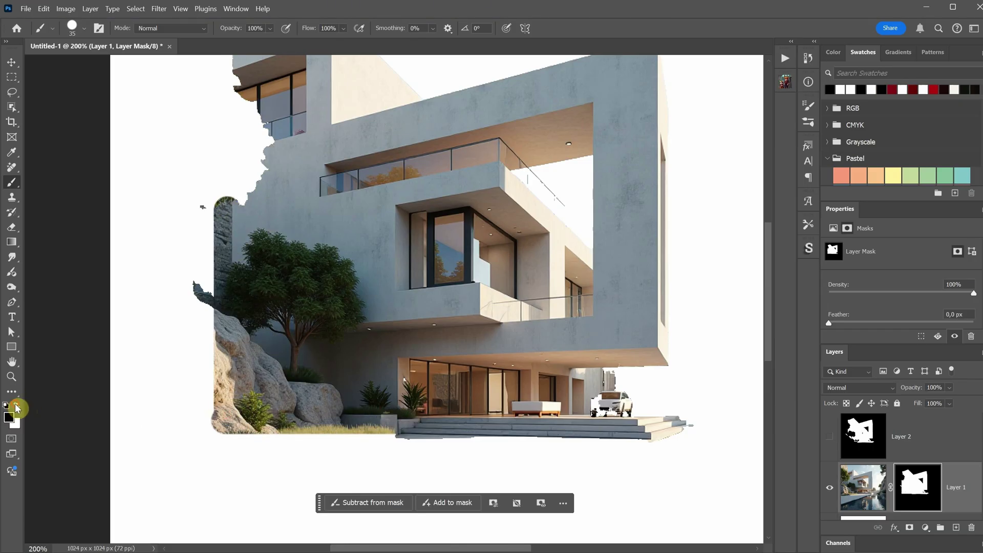
pyautogui.moveTo(256, 394)
pyautogui.mouseDown()
pyautogui.moveTo(212, 421)
pyautogui.moveTo(220, 429)
pyautogui.moveTo(184, 386)
pyautogui.moveTo(272, 452)
pyautogui.mouseUp()
pyautogui.hotkey('ctrl', '-')
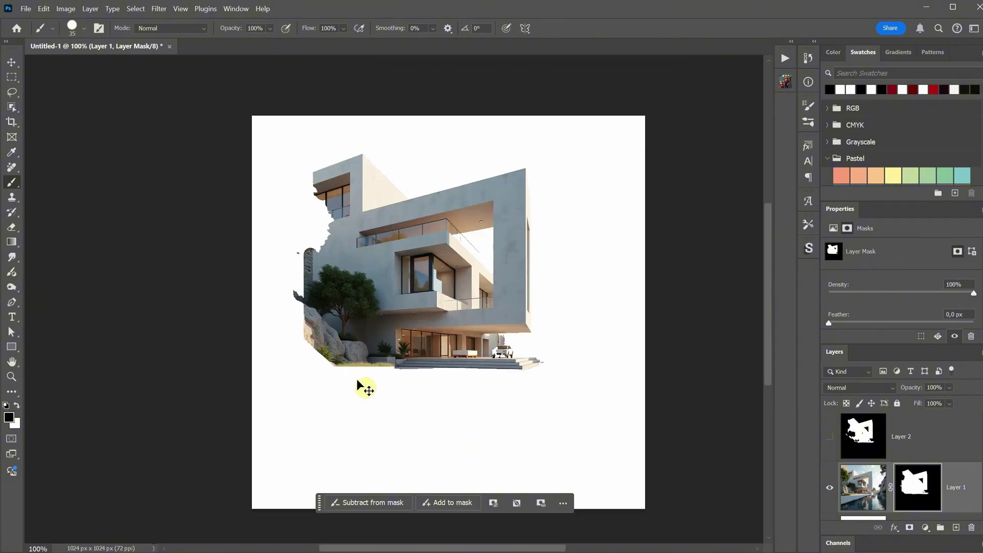
pyautogui.press('x')
pyautogui.moveTo(302, 299)
pyautogui.mouseDown()
pyautogui.moveTo(302, 330)
pyautogui.moveTo(292, 177)
pyautogui.moveTo(350, 185)
pyautogui.moveTo(336, 229)
pyautogui.moveTo(329, 220)
pyautogui.moveTo(305, 234)
pyautogui.moveTo(289, 192)
pyautogui.moveTo(320, 162)
pyautogui.moveTo(307, 164)
pyautogui.moveTo(329, 158)
pyautogui.moveTo(293, 174)
pyautogui.moveTo(302, 165)
pyautogui.moveTo(292, 181)
pyautogui.moveTo(290, 338)
pyautogui.moveTo(395, 403)
pyautogui.mouseUp()
pyautogui.press('x')
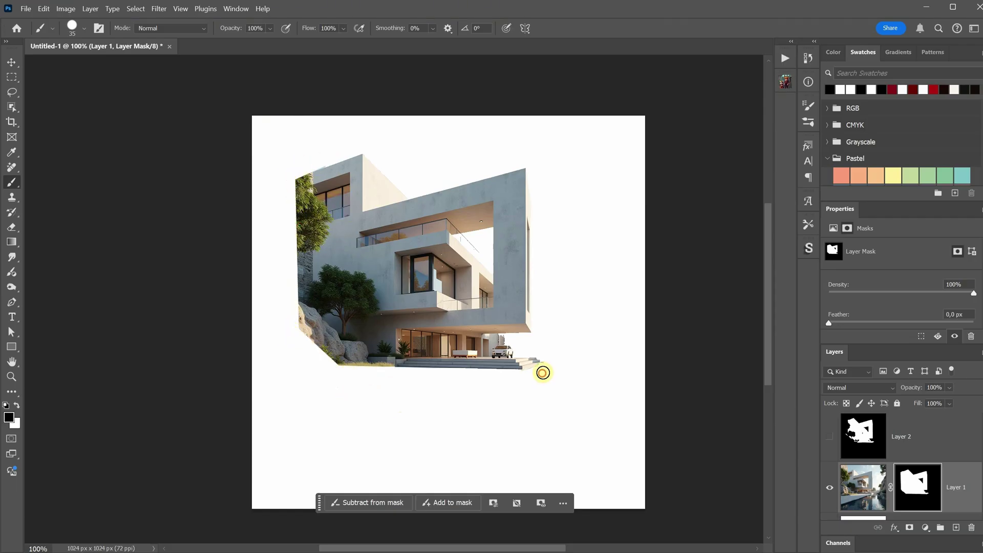
# Delete the white Background layer and inspect the house layer and its mask.
pyautogui.scroll(-1, 902, 445)
pyautogui.click(906, 492)
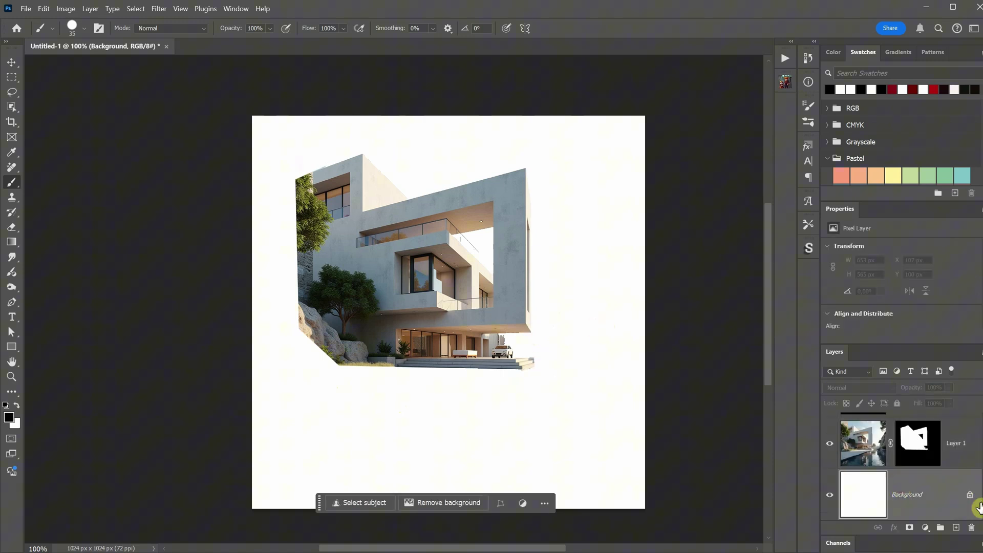
pyautogui.press('Delete')
pyautogui.click(480, 221)
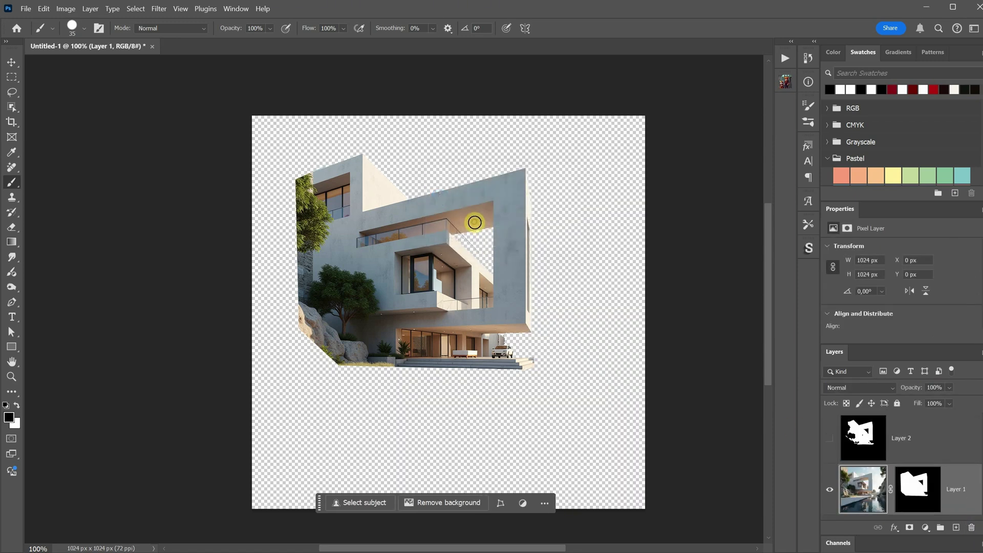
pyautogui.click(830, 491)
pyautogui.click(831, 491)
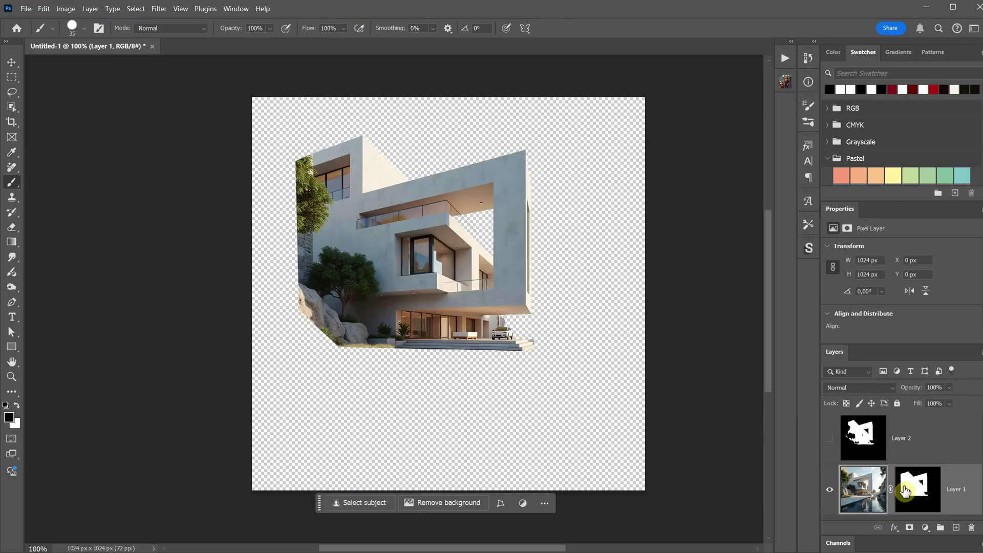
pyautogui.keyDown('alt'); pyautogui.click(906, 493); pyautogui.keyUp('alt')
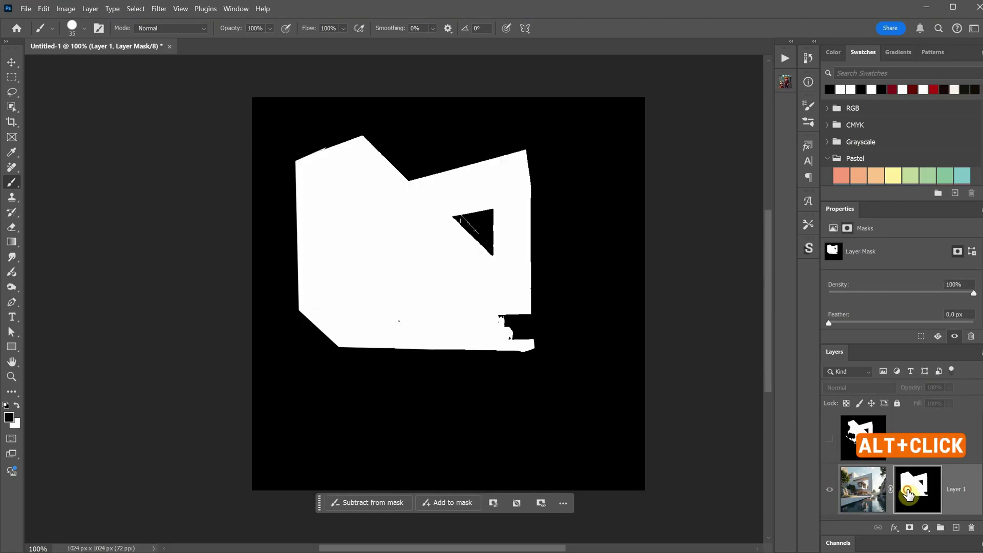
pyautogui.keyDown('alt'); pyautogui.click(908, 493); pyautogui.keyUp('alt')
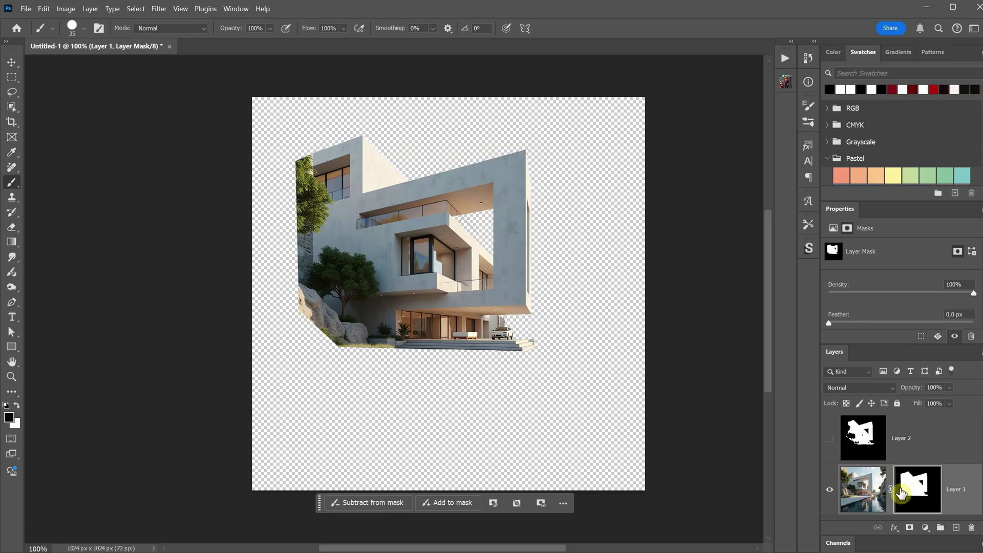
# Apply the layer mask permanently and trim the canvas to 625×565 px around the house.
pyautogui.rightClick(902, 492)
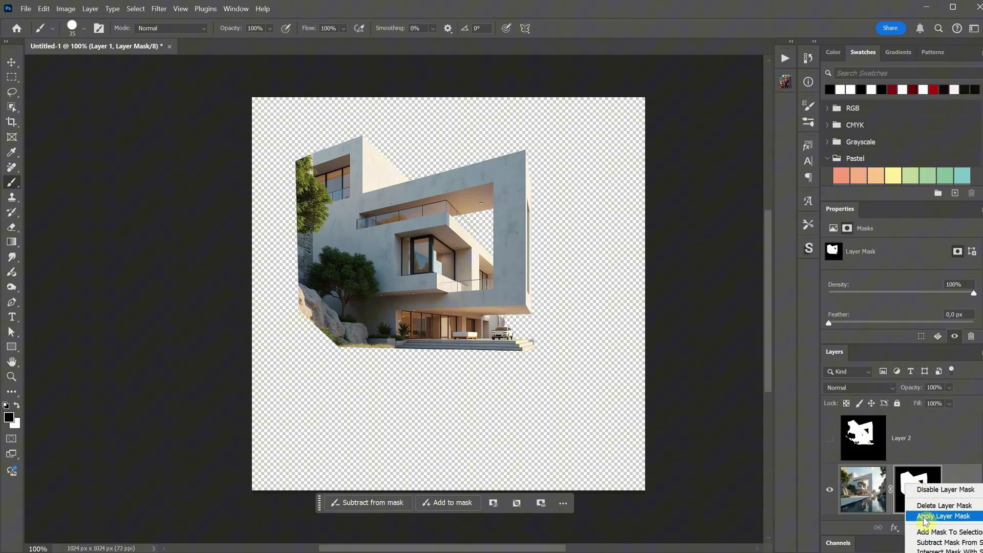
pyautogui.click(924, 517)
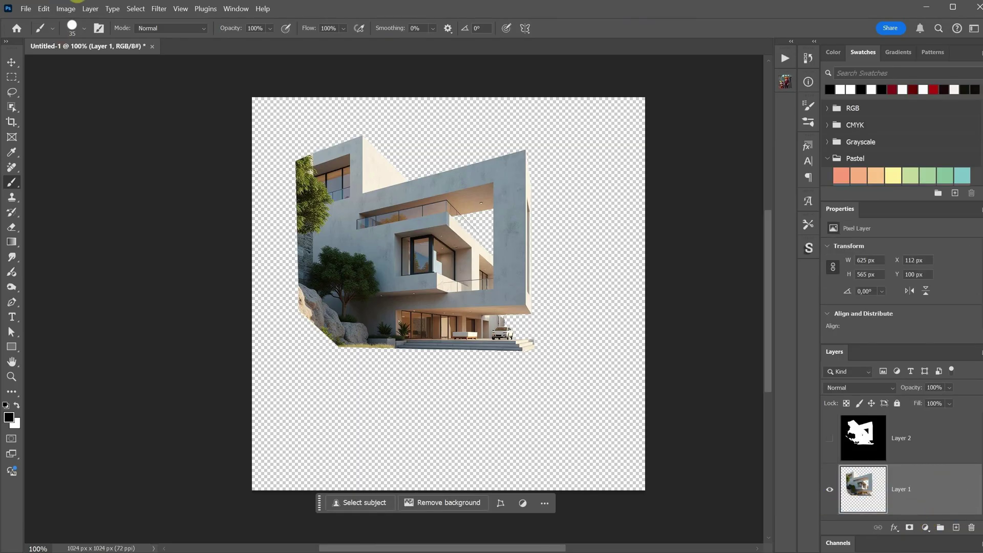
pyautogui.click(66, 9)
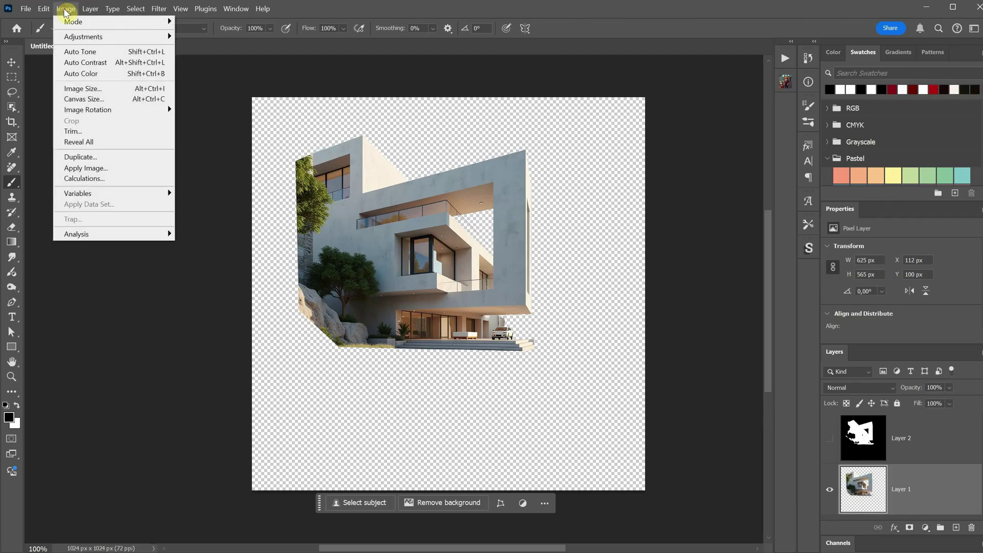
pyautogui.click(90, 132)
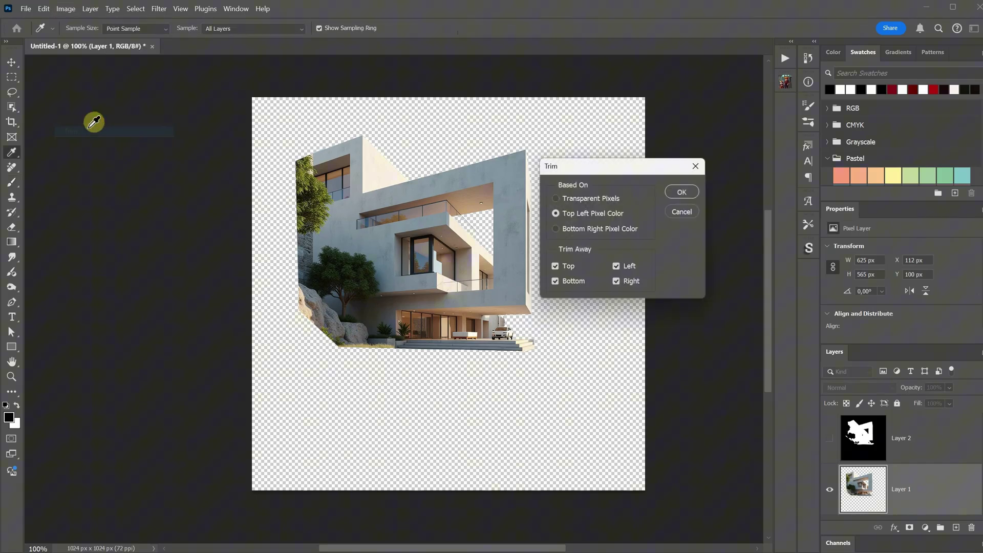
pyautogui.click(677, 191)
pyautogui.scroll(2, 431, 243)
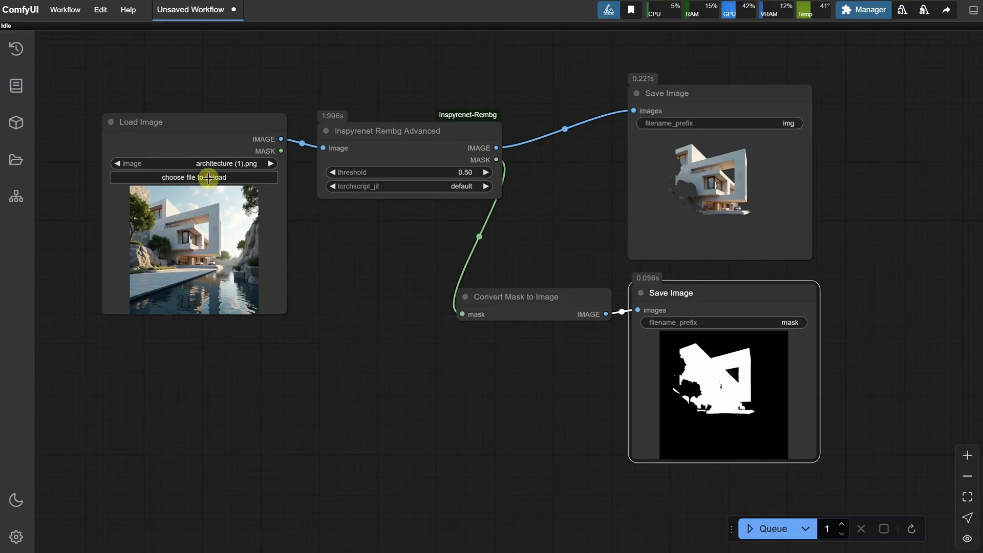
# Load womanportrait.png, run the workflow, and open the mask preview's options.
pyautogui.click(209, 178)
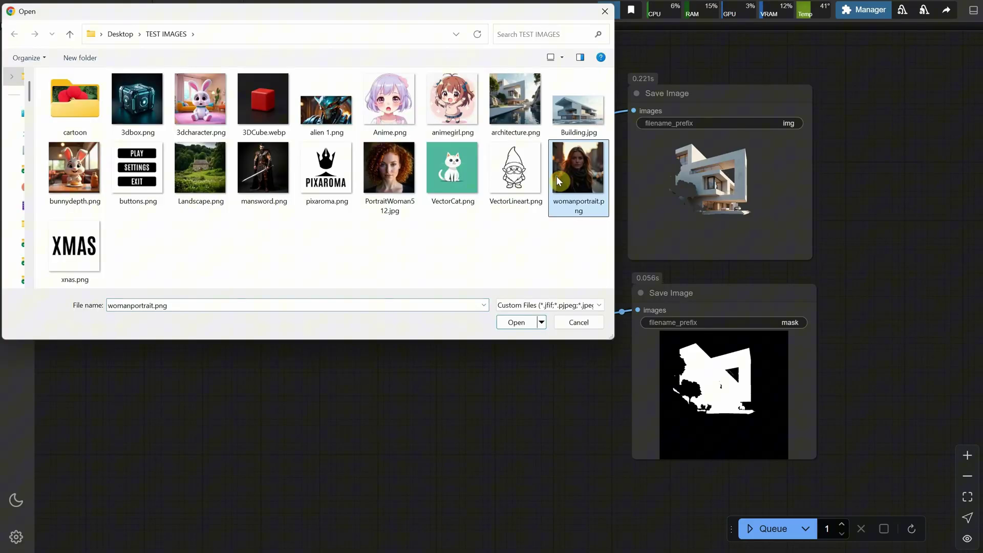
pyautogui.doubleClick(557, 178)
pyautogui.click(757, 529)
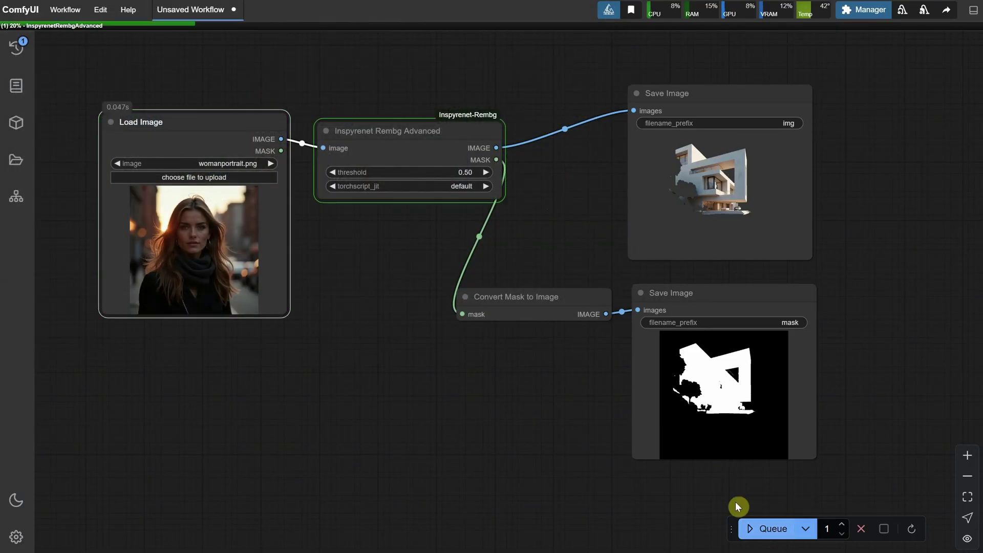
pyautogui.scroll(3, 597, 392)
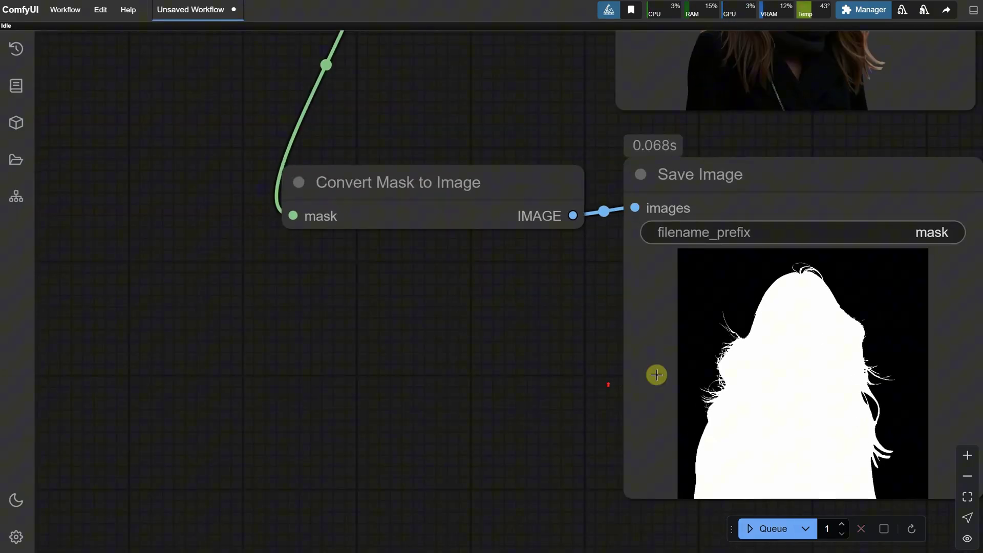
pyautogui.moveTo(607, 384); pyautogui.dragTo(315, 486)
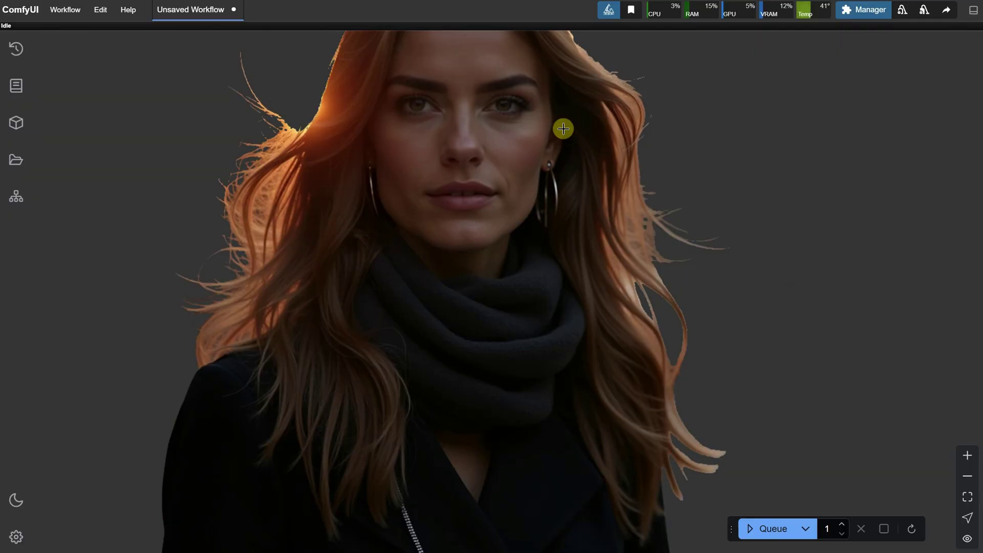
pyautogui.scroll(-10, 563, 128)
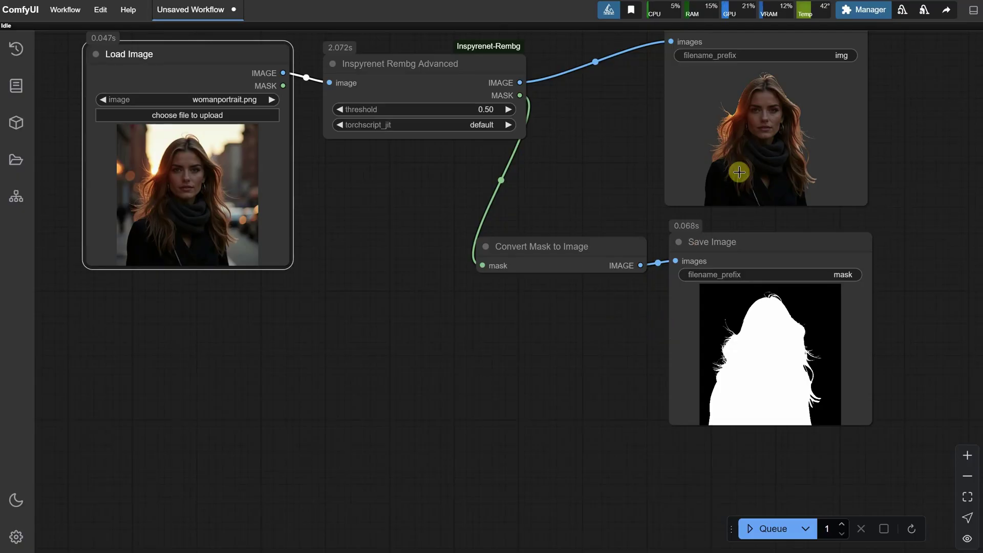
pyautogui.rightClick(766, 308)
# Paste the ComfyUI mask, load it as a selection, and mask Layer 1 with it.
pyautogui.click(809, 257)
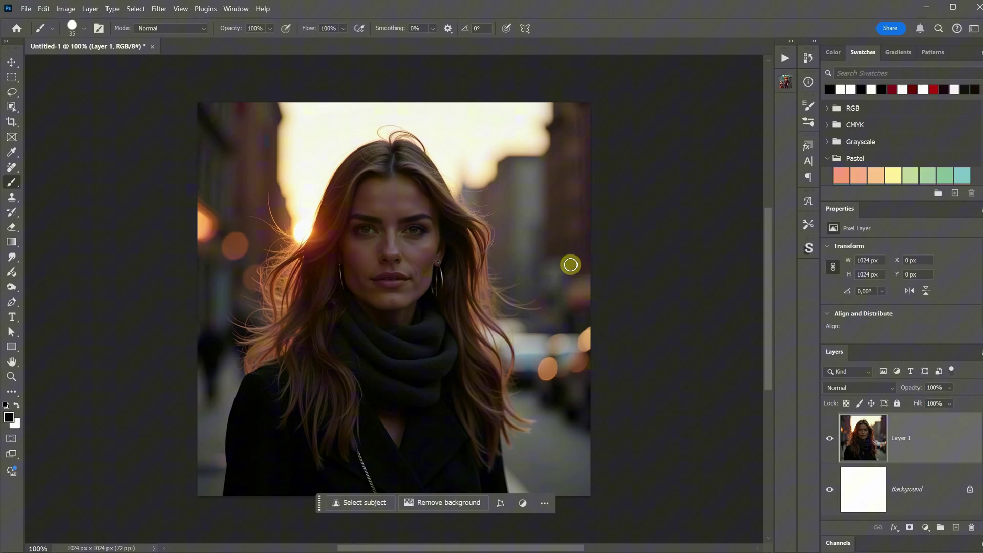
pyautogui.hotkey('ctrl', 'v')
pyautogui.keyDown('ctrl'); pyautogui.click(863, 496); pyautogui.keyUp('ctrl')
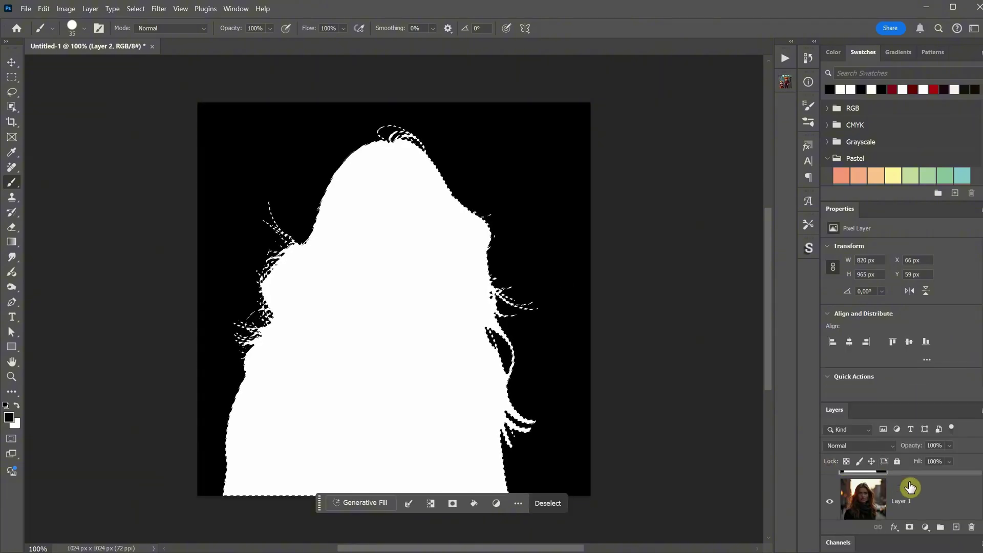
pyautogui.click(830, 496)
pyautogui.click(909, 527)
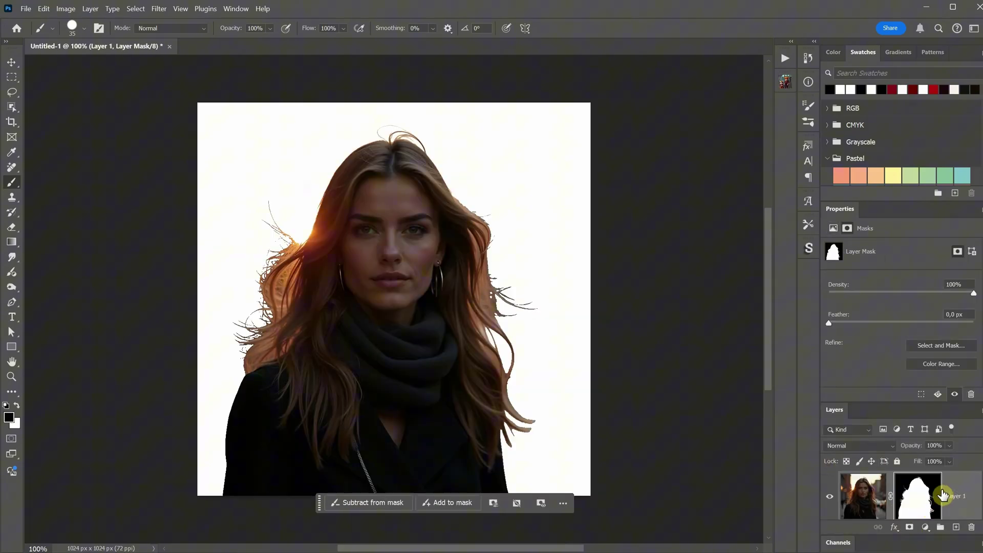
# Delete the leftover Layer 2 and paint away stray hair strands on the left.
pyautogui.click(921, 439)
pyautogui.click(971, 527)
pyautogui.click(481, 222)
pyautogui.scroll(4, 468, 336)
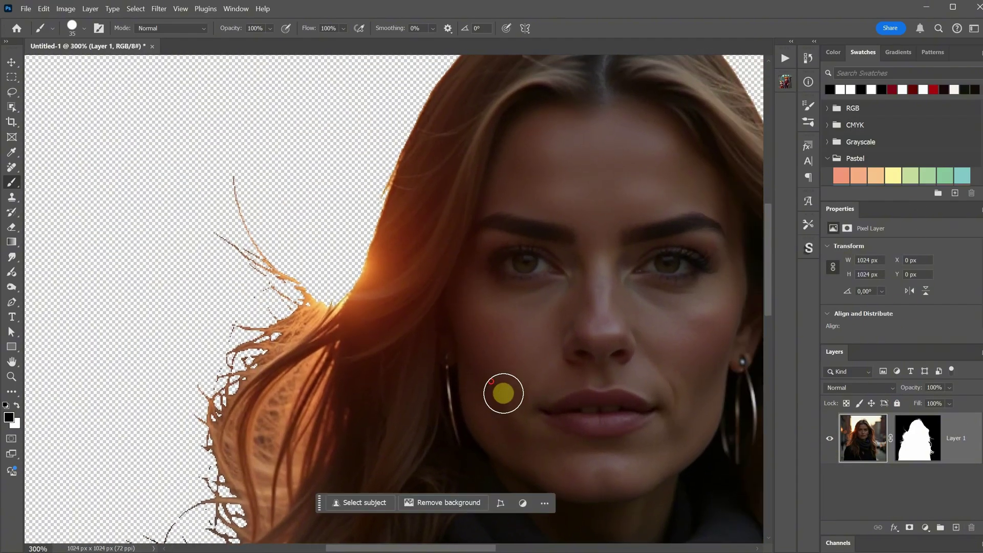
pyautogui.click(917, 438)
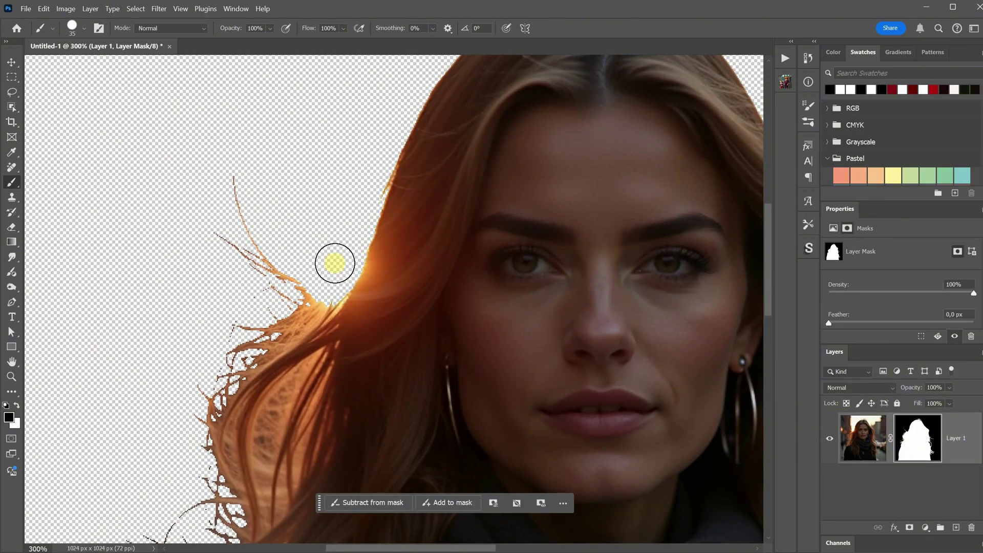
pyautogui.moveTo(257, 295)
pyautogui.mouseDown()
pyautogui.moveTo(257, 221)
pyautogui.moveTo(217, 235)
pyautogui.mouseUp()
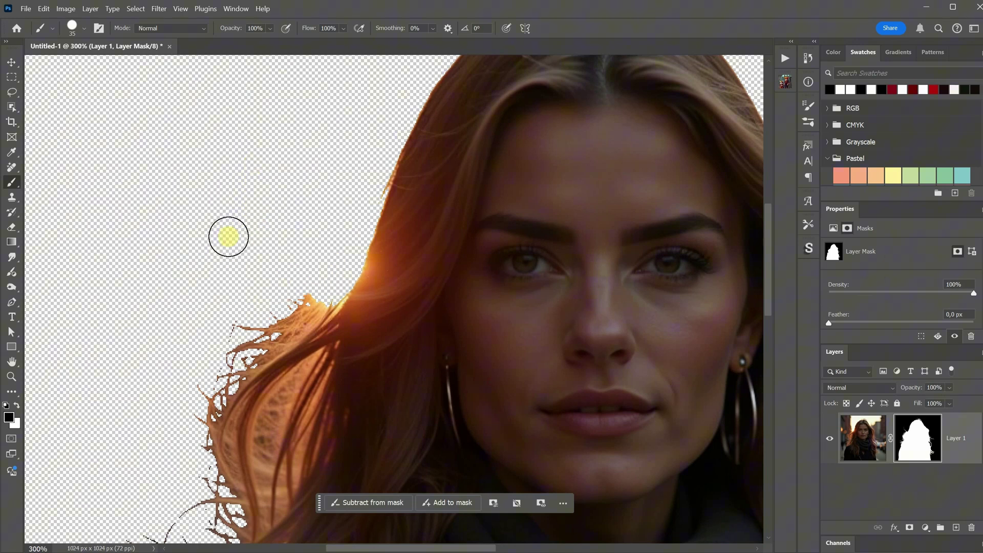
pyautogui.scroll(-4, 265, 322)
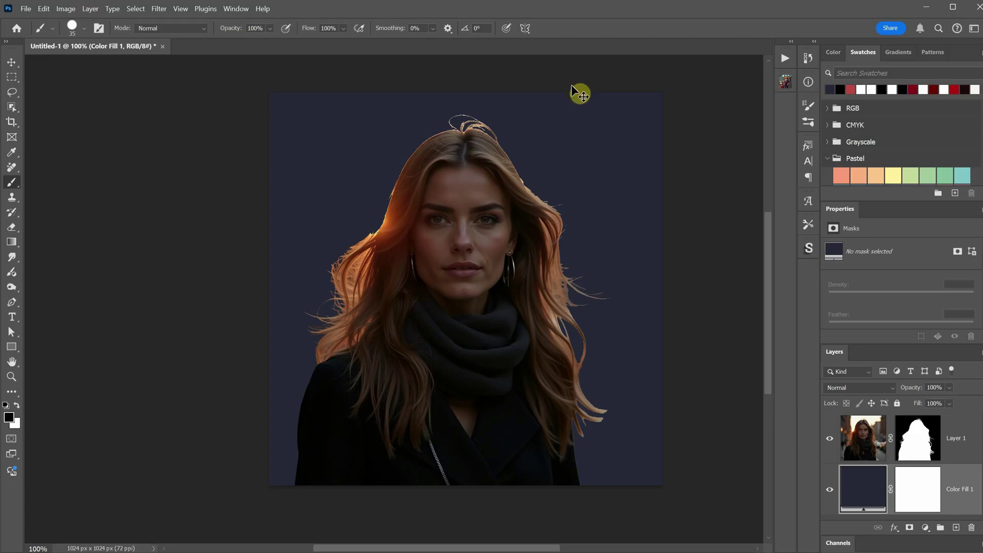
# Apply the portrait's layer mask permanently and defringe the hair edge by 1 pixel.
pyautogui.scroll(3, 581, 94)
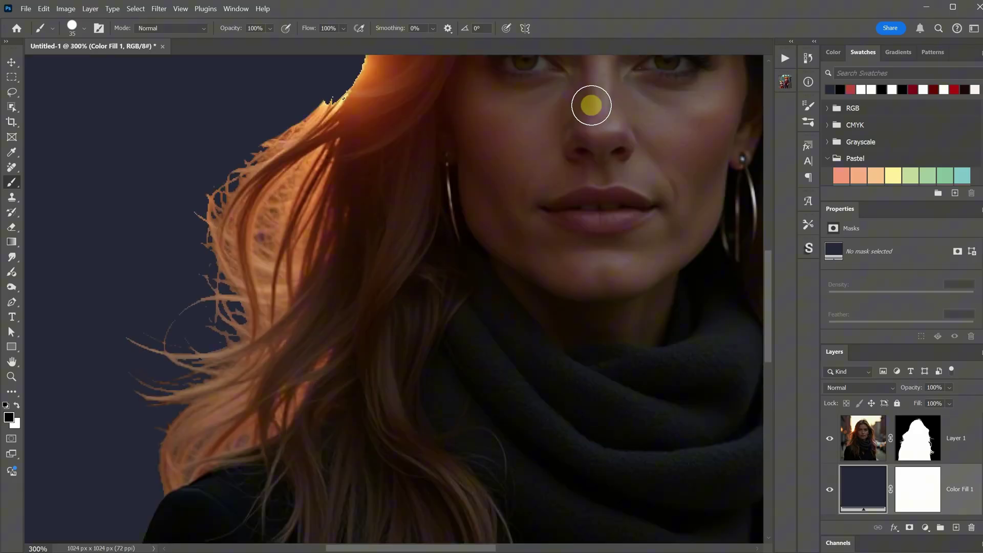
pyautogui.scroll(8, 573, 264)
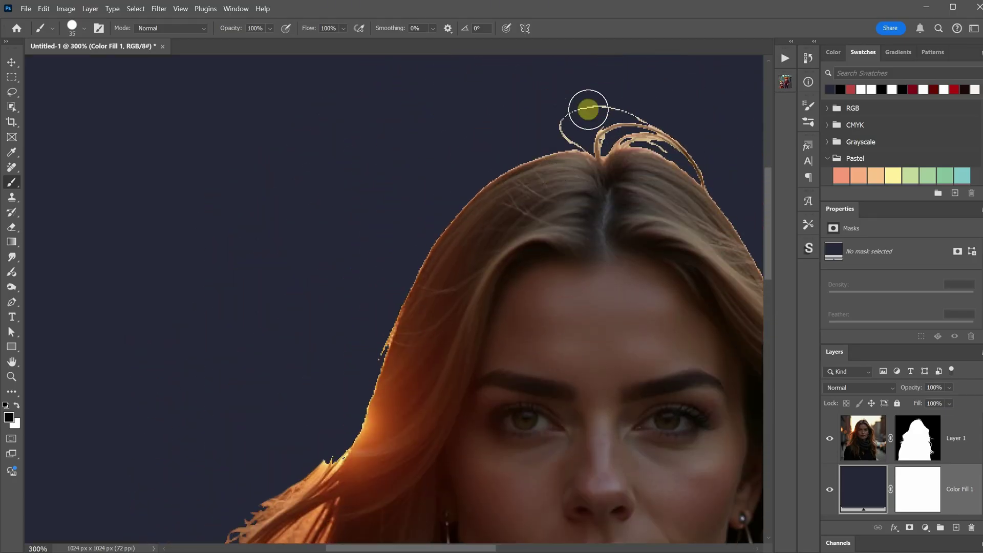
pyautogui.click(919, 443)
pyautogui.rightClick(914, 438)
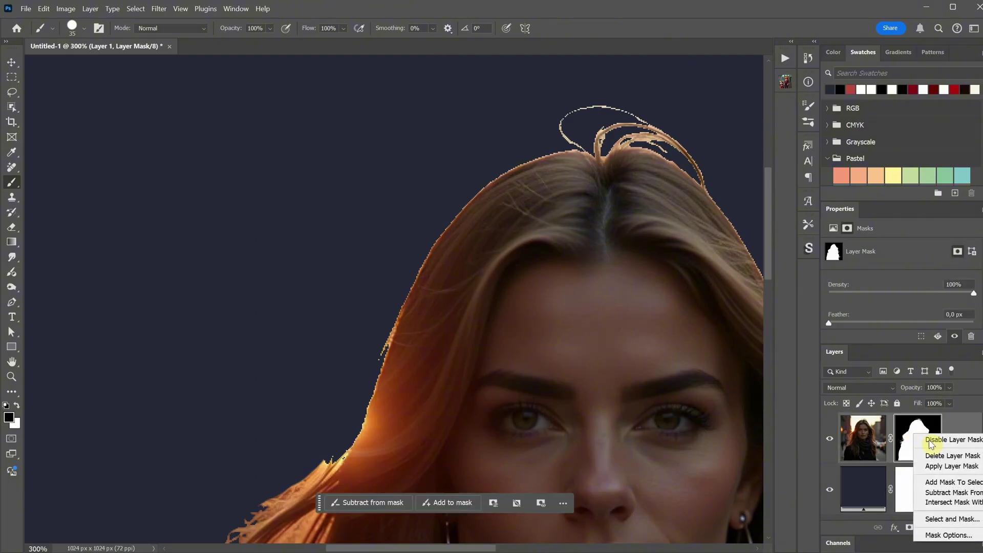
pyautogui.click(932, 469)
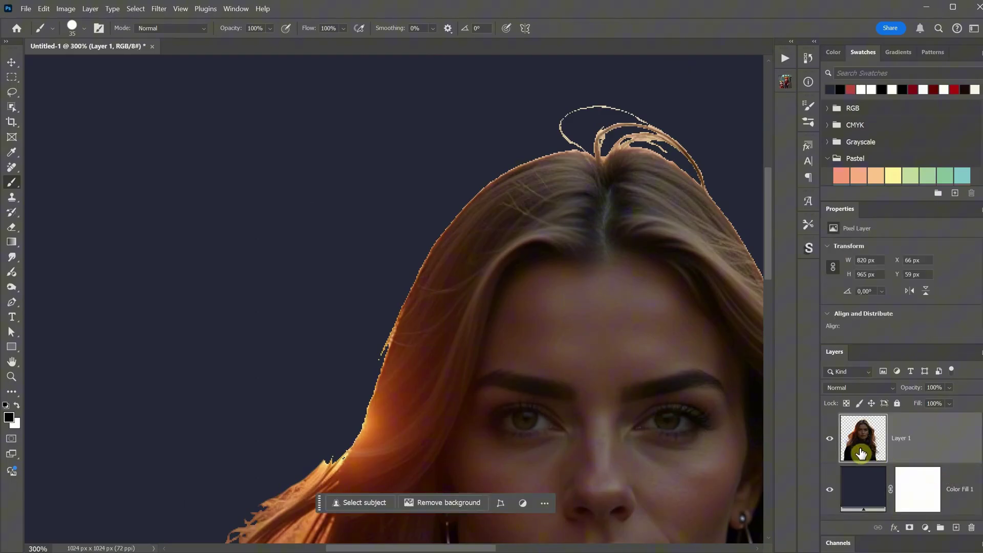
pyautogui.click(93, 10)
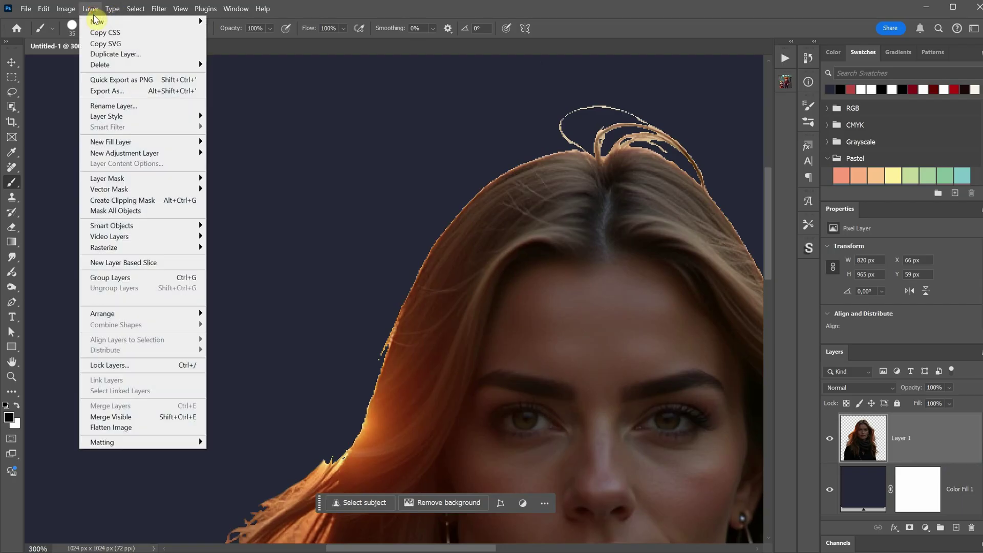
pyautogui.moveTo(174, 443)
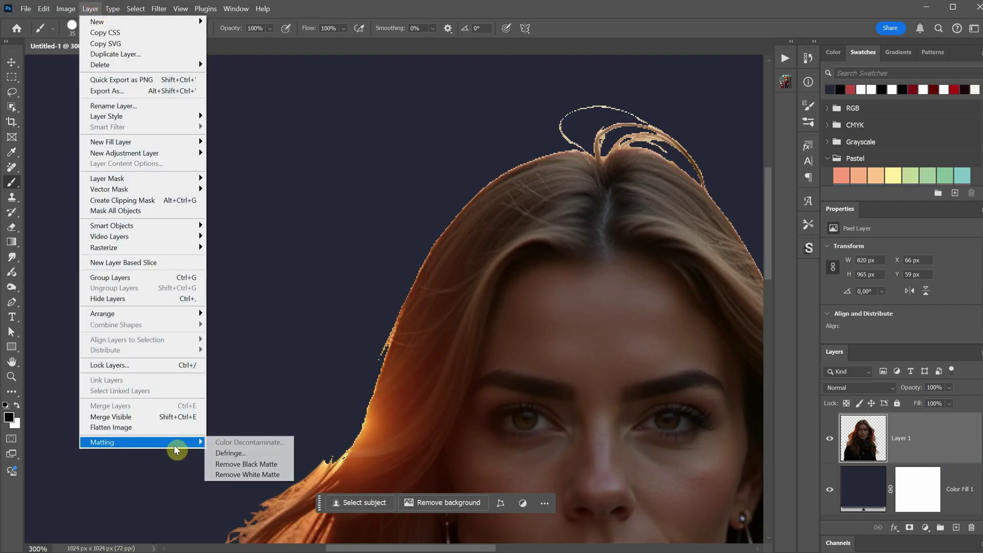
pyautogui.click(233, 453)
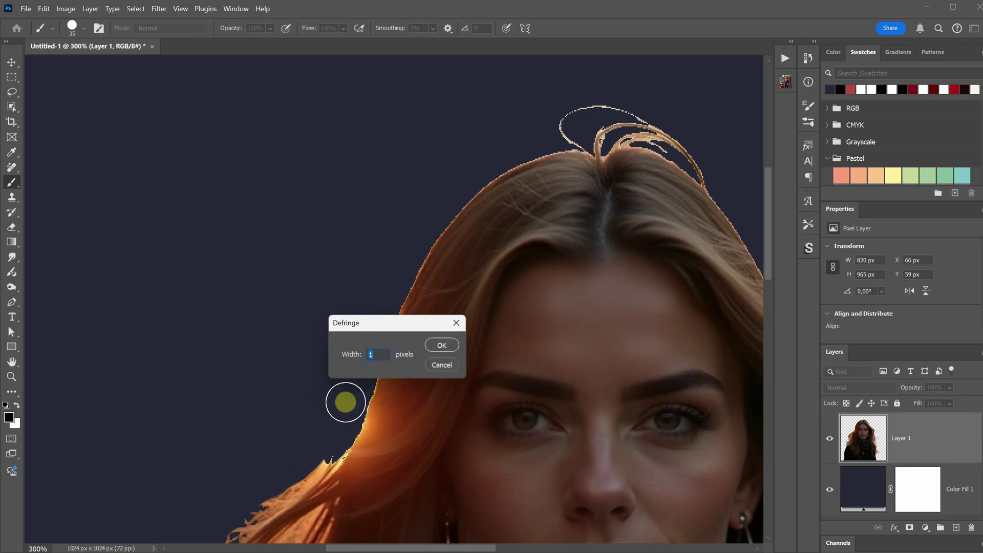
pyautogui.click(442, 344)
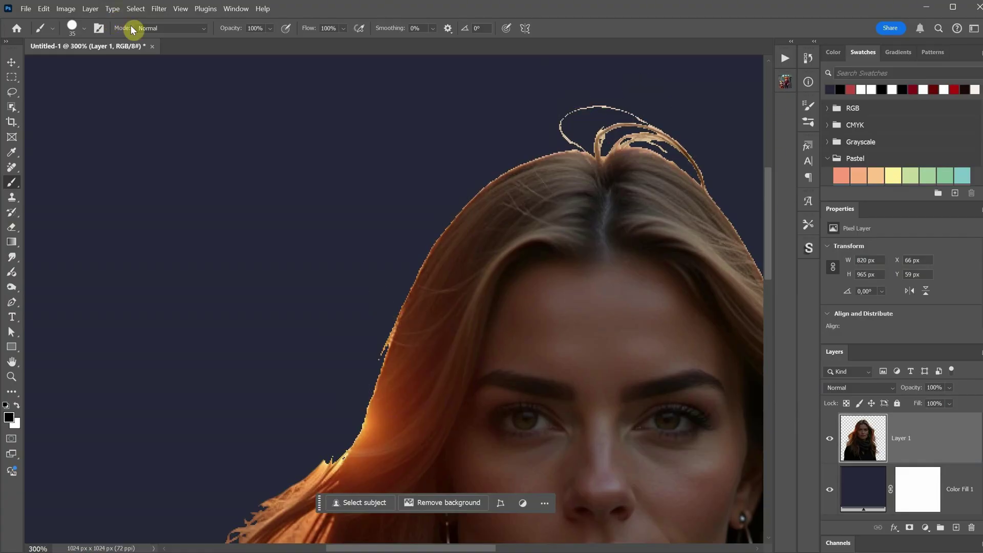
# Remove the black matte fringe from the hair edges.
pyautogui.click(90, 9)
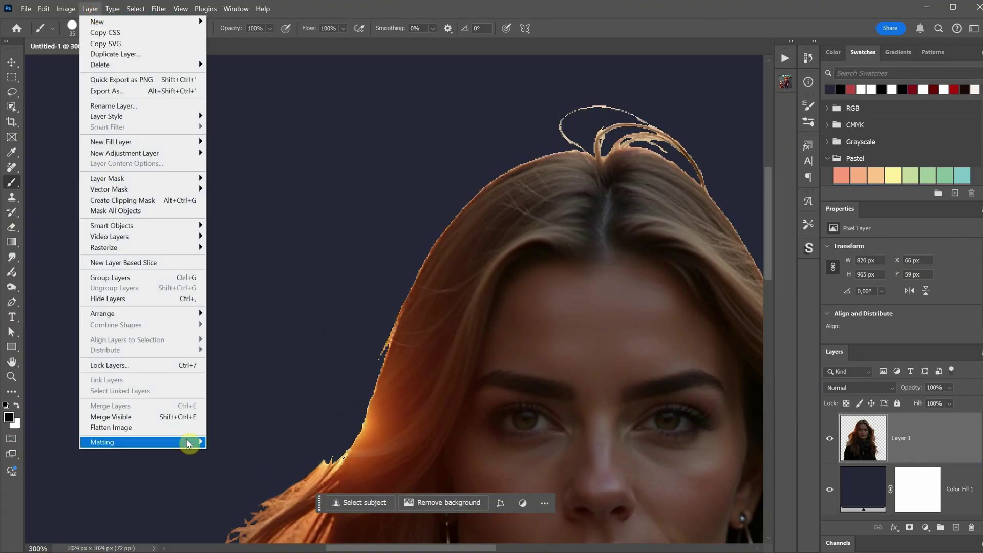
pyautogui.moveTo(193, 442)
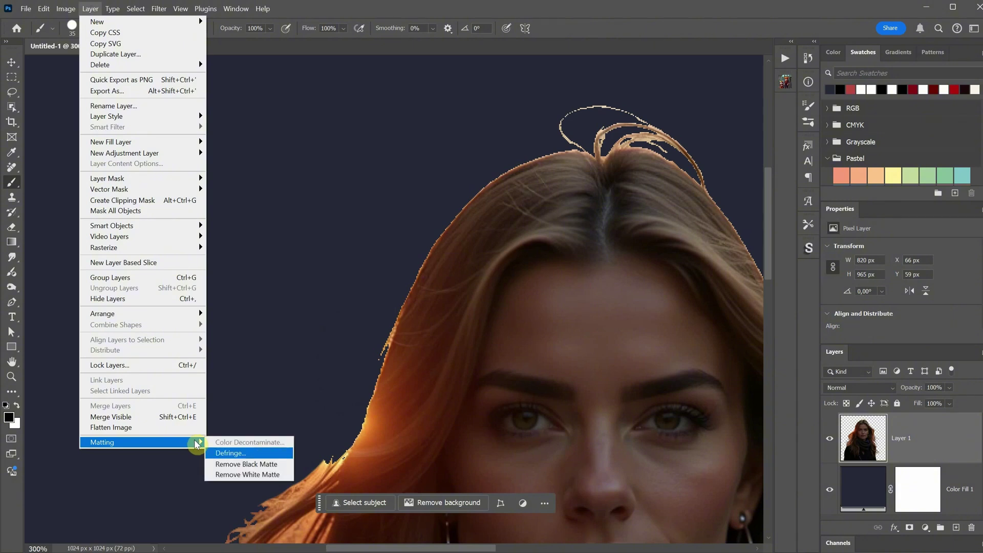
pyautogui.click(246, 467)
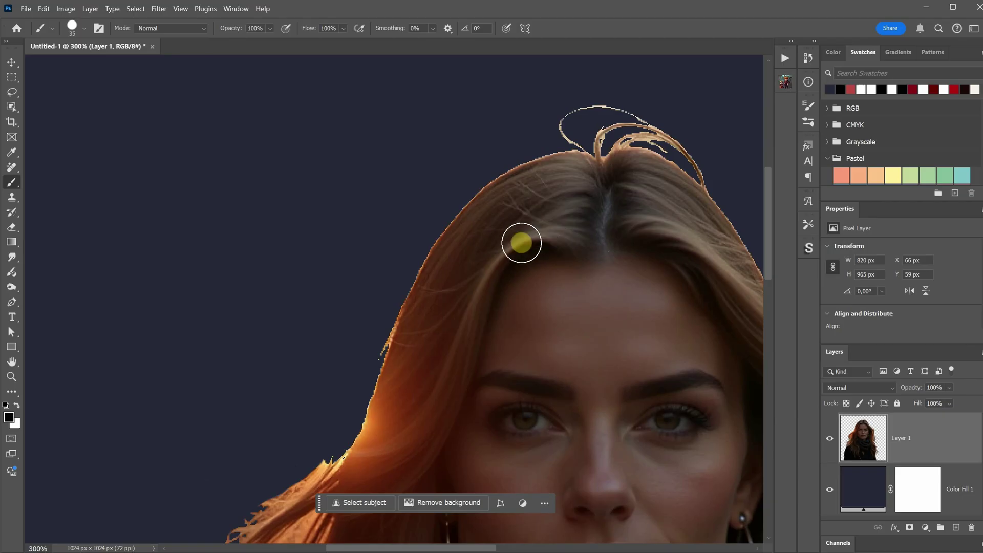
# Defringe the hair by 3 pixels, then paste the original portrait into a new 1024×1024 document.
pyautogui.click(90, 8)
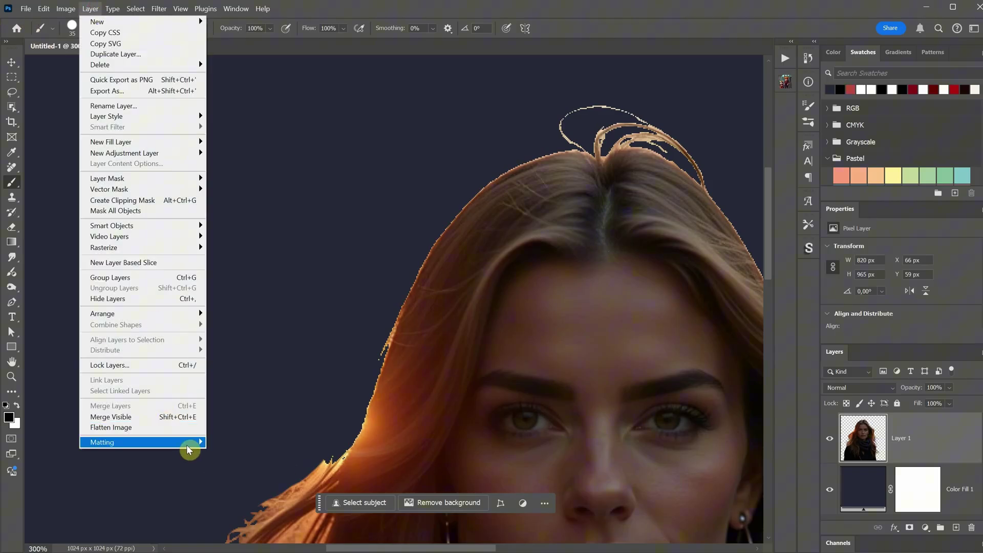
pyautogui.moveTo(188, 450)
pyautogui.click(235, 453)
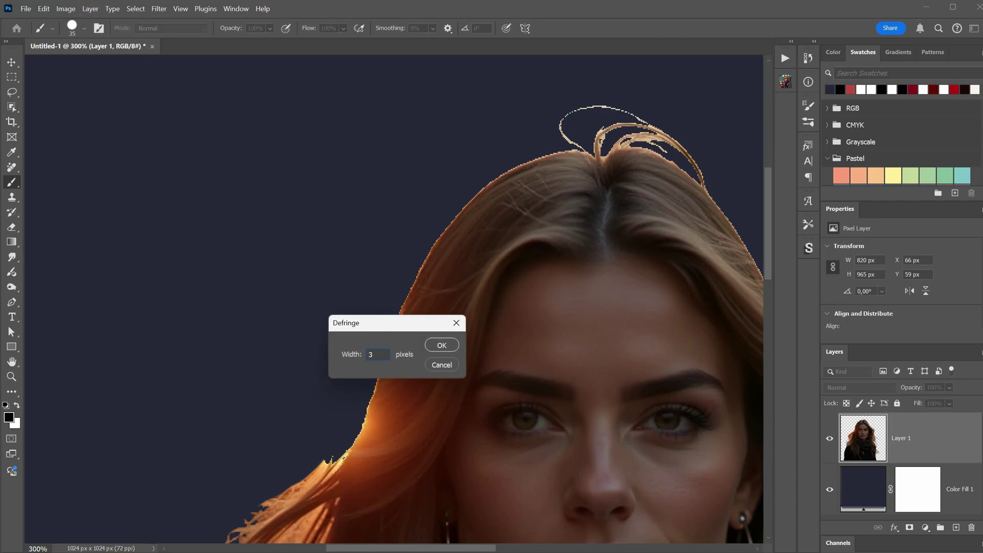
pyautogui.write('3')
pyautogui.press('Return')
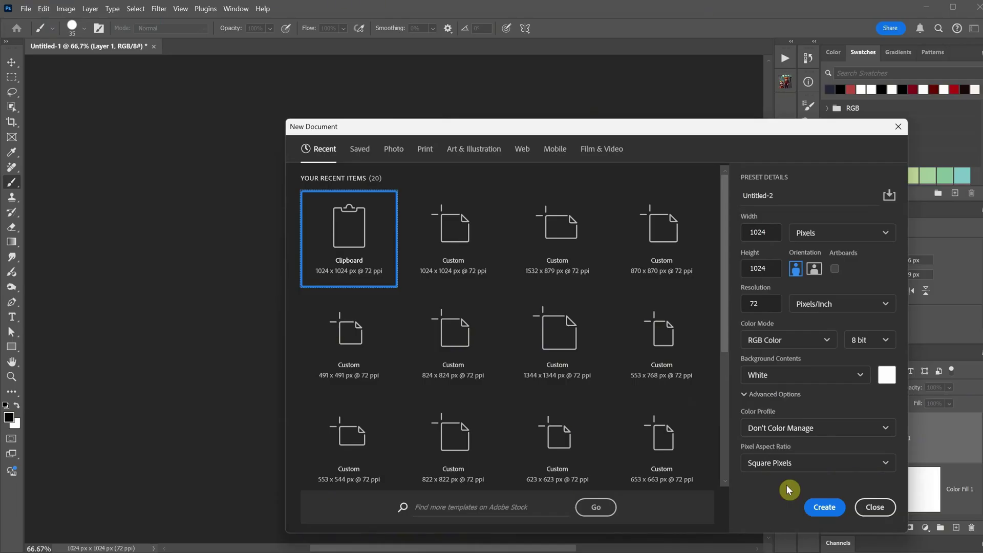
pyautogui.click(823, 507)
pyautogui.hotkey('ctrl', 'v')
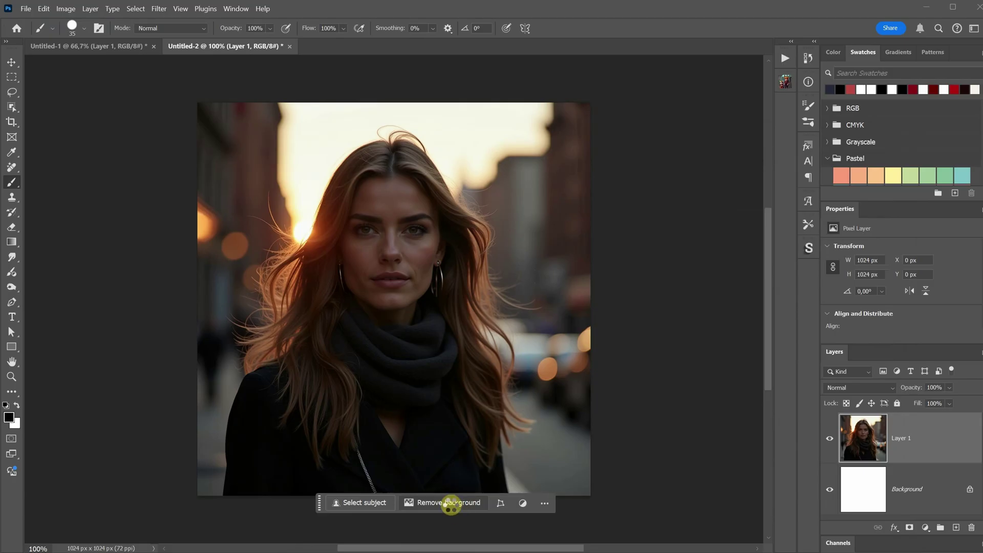
# Remove the portrait's background and hide the white Background layer to reveal transparency.
pyautogui.click(451, 503)
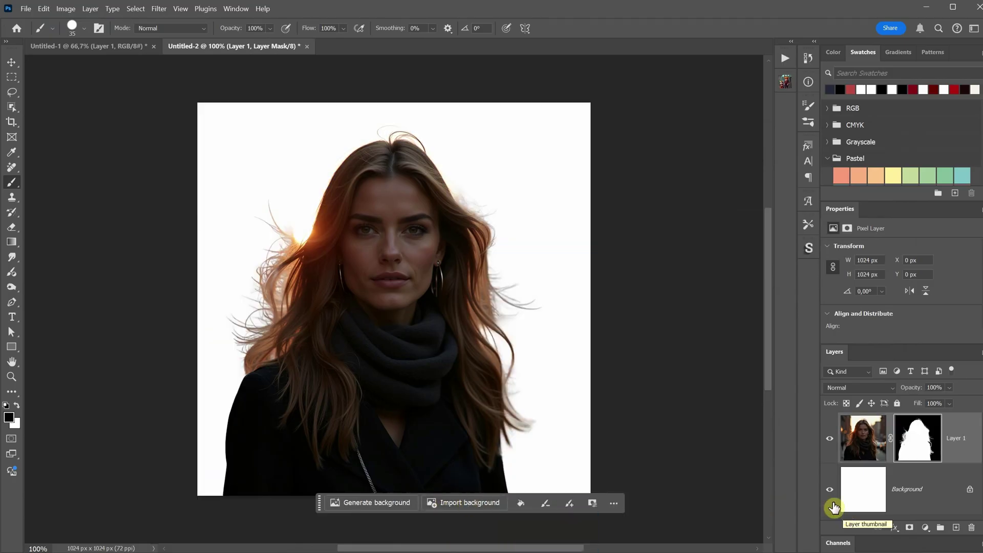
pyautogui.click(832, 498)
pyautogui.click(832, 498)
pyautogui.click(832, 497)
# Add a red Solid Color fill to inspect the hair and face edges, then delete it.
pyautogui.click(887, 484)
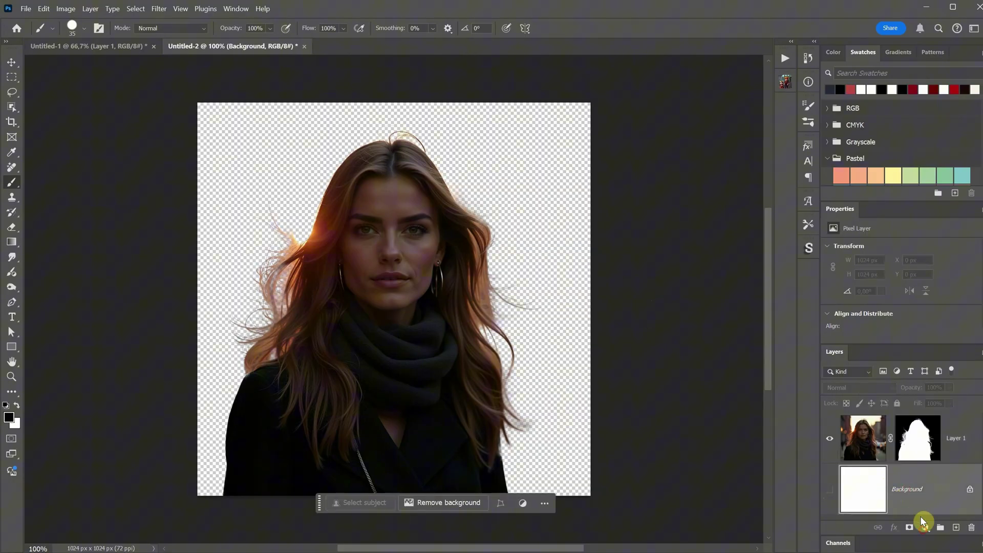
pyautogui.click(924, 526)
pyautogui.click(957, 324)
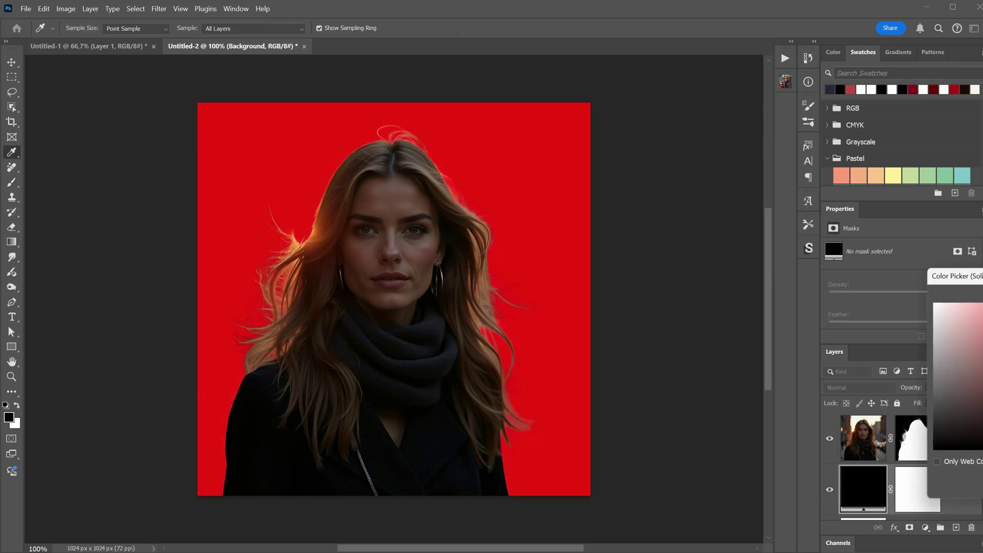
pyautogui.press('Return')
pyautogui.press('b')
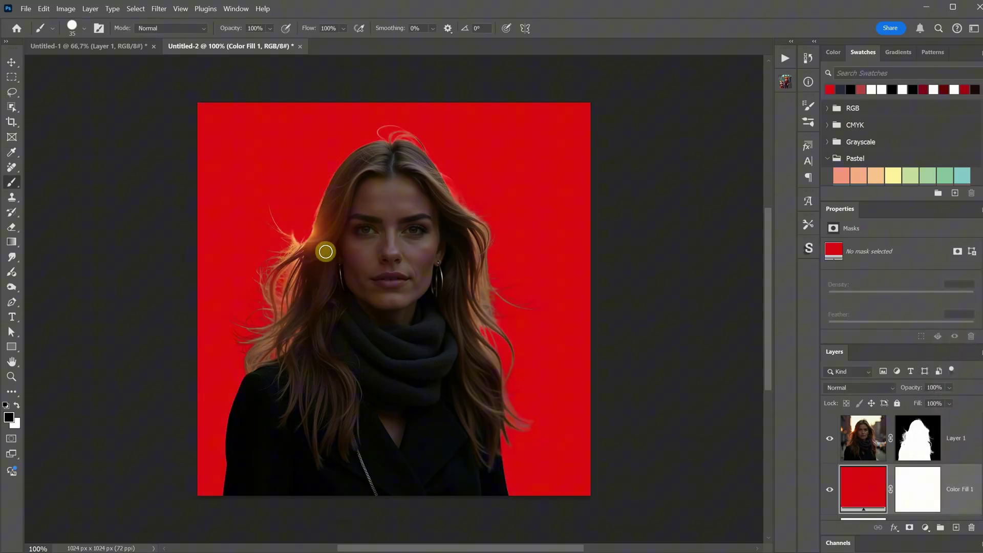
pyautogui.scroll(2, 326, 250)
pyautogui.moveTo(352, 180); pyautogui.dragTo(639, 384)
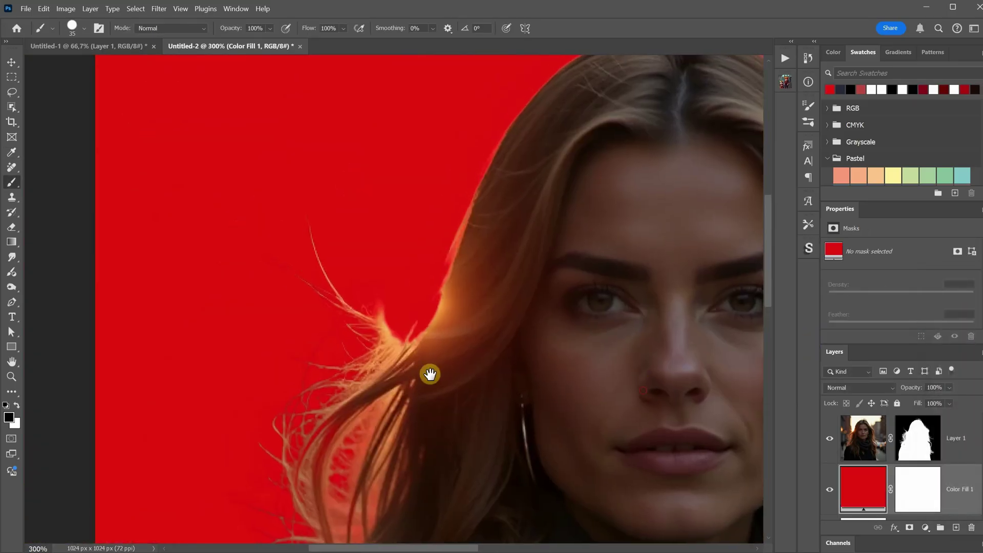
pyautogui.moveTo(503, 213); pyautogui.dragTo(299, 488)
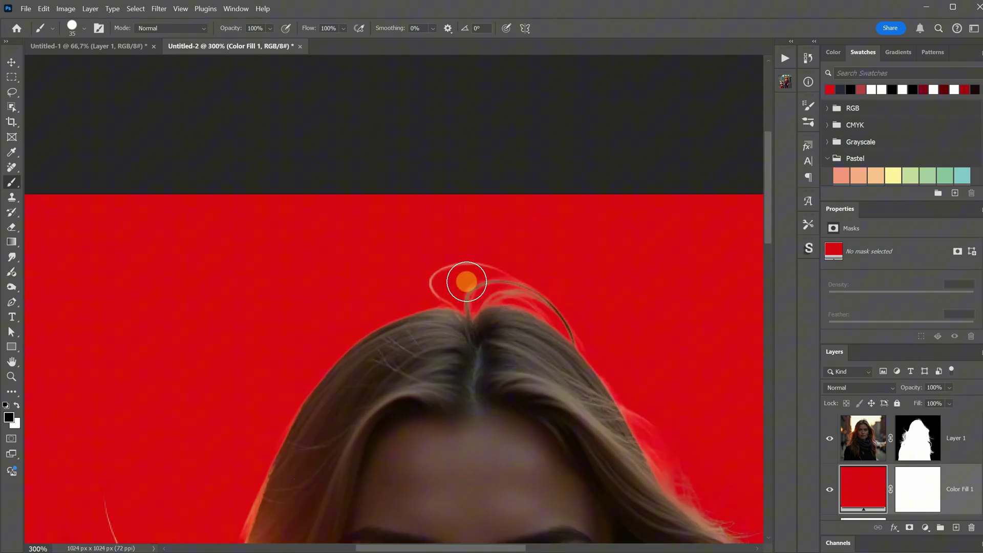
pyautogui.moveTo(563, 410); pyautogui.dragTo(558, 113)
pyautogui.moveTo(516, 325); pyautogui.dragTo(527, 236)
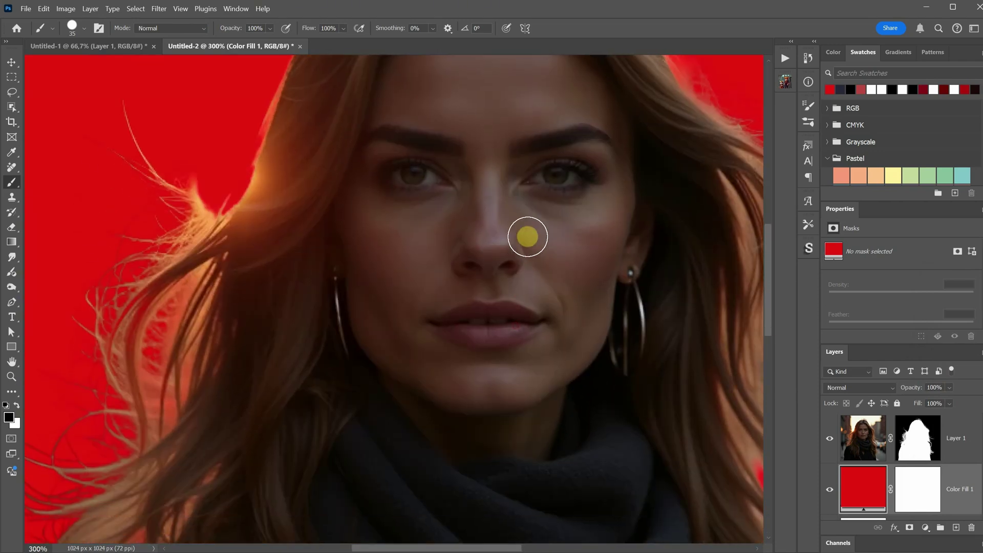
pyautogui.hotkey('ctrl', '1')
pyautogui.moveTo(959, 484); pyautogui.dragTo(971, 522)
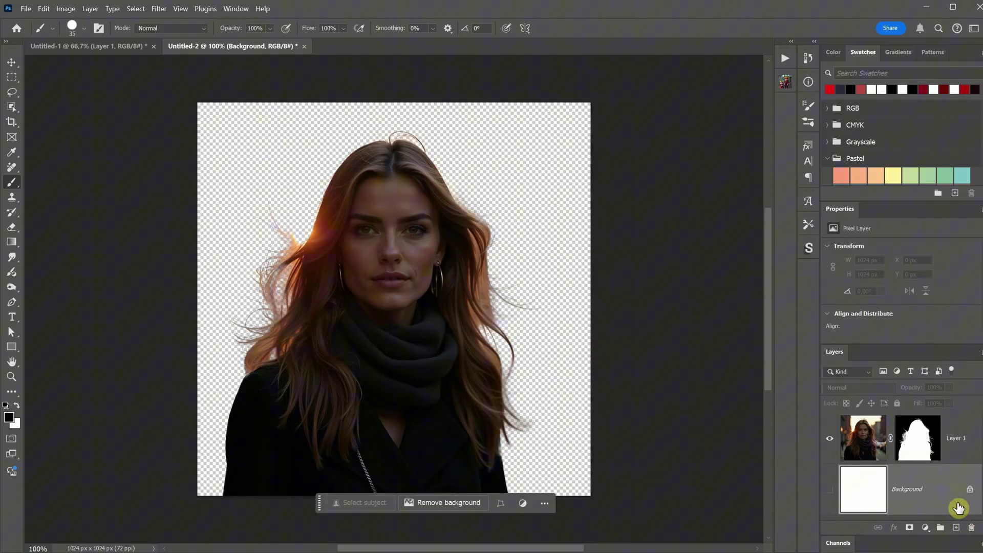
# Generate an 'a street at sunset' background behind the masked woman and keep variation 3.
pyautogui.click(914, 450)
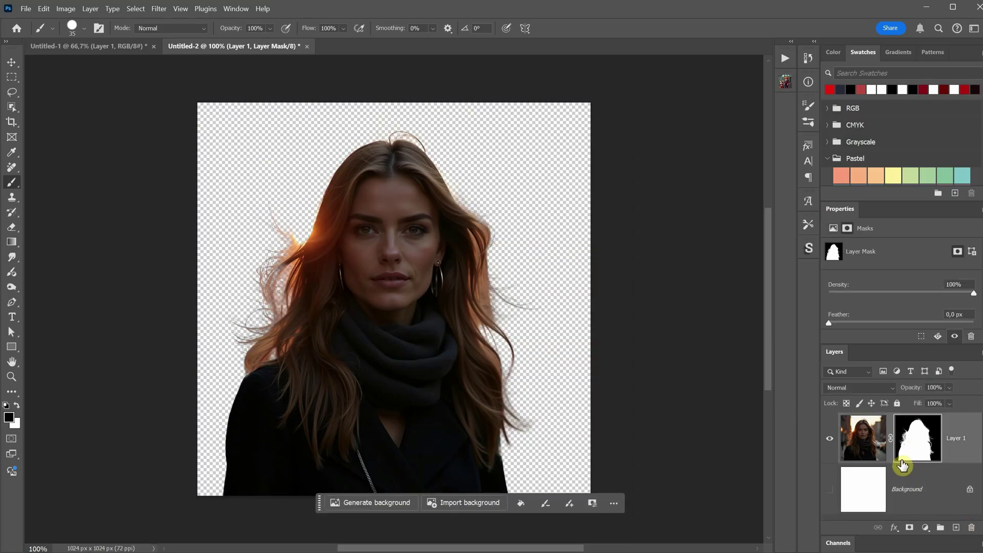
pyautogui.click(379, 503)
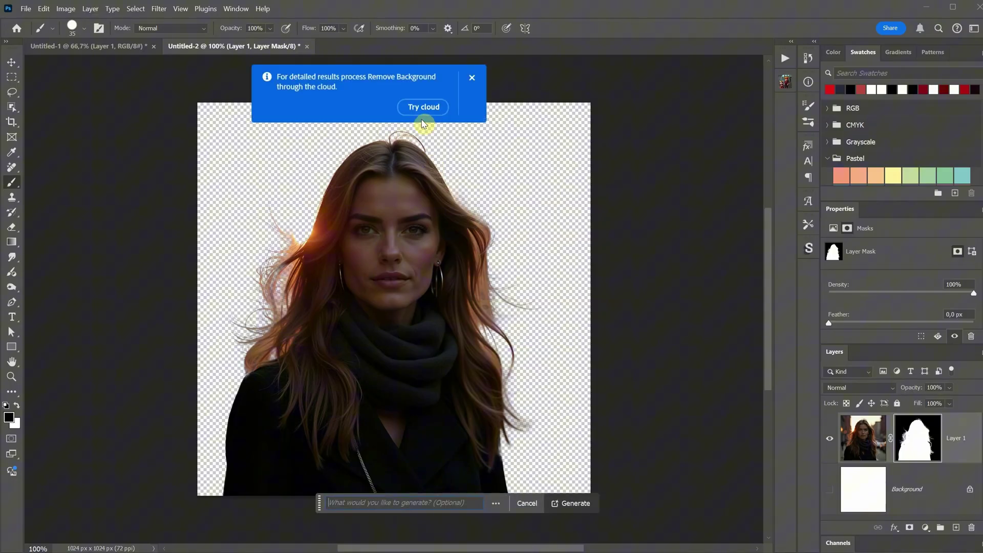
pyautogui.click(472, 77)
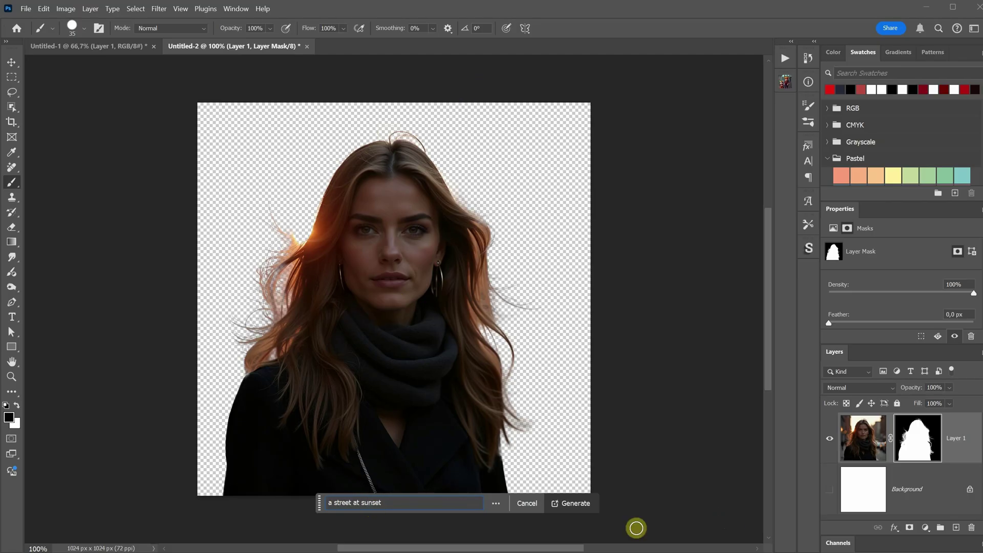
pyautogui.click(565, 503)
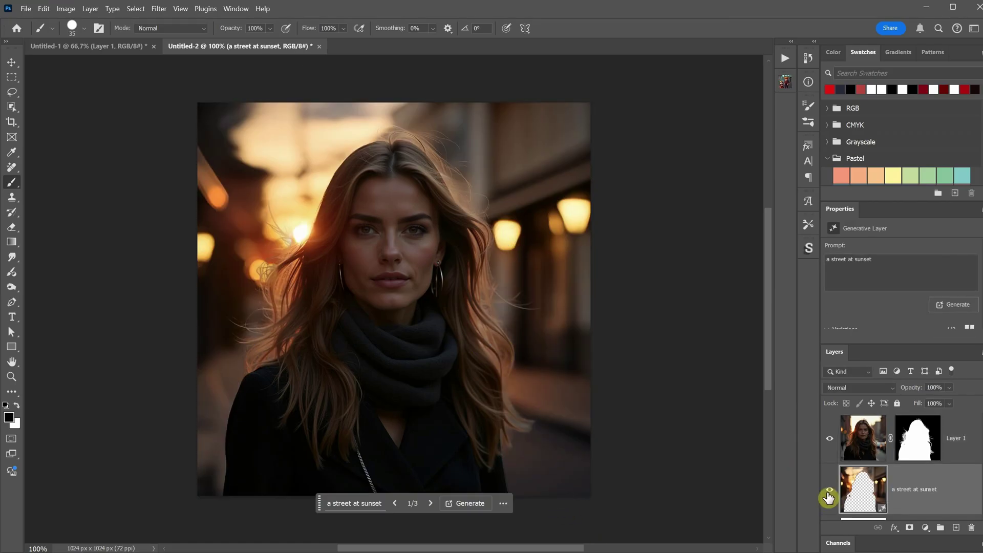
pyautogui.scroll(-3, 871, 284)
pyautogui.click(901, 303)
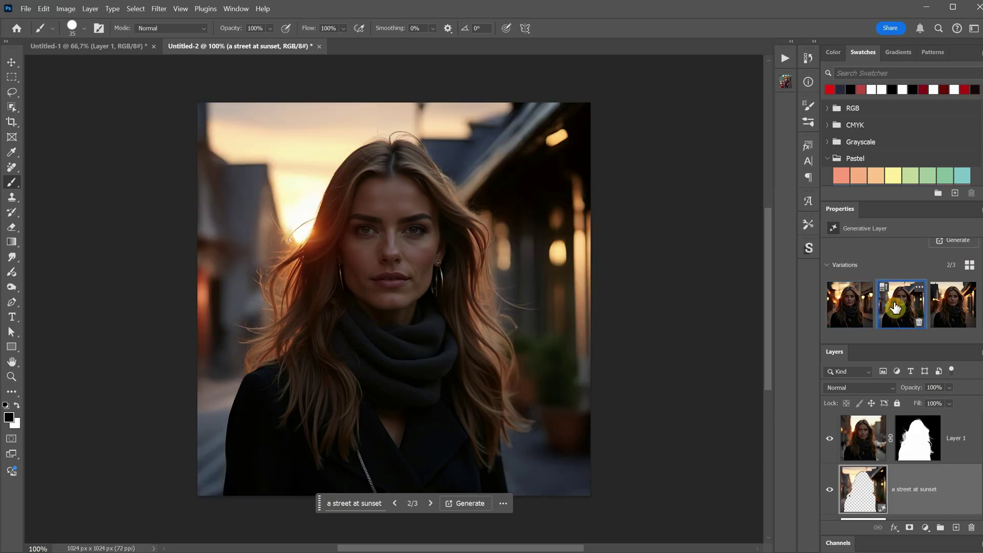
pyautogui.click(934, 317)
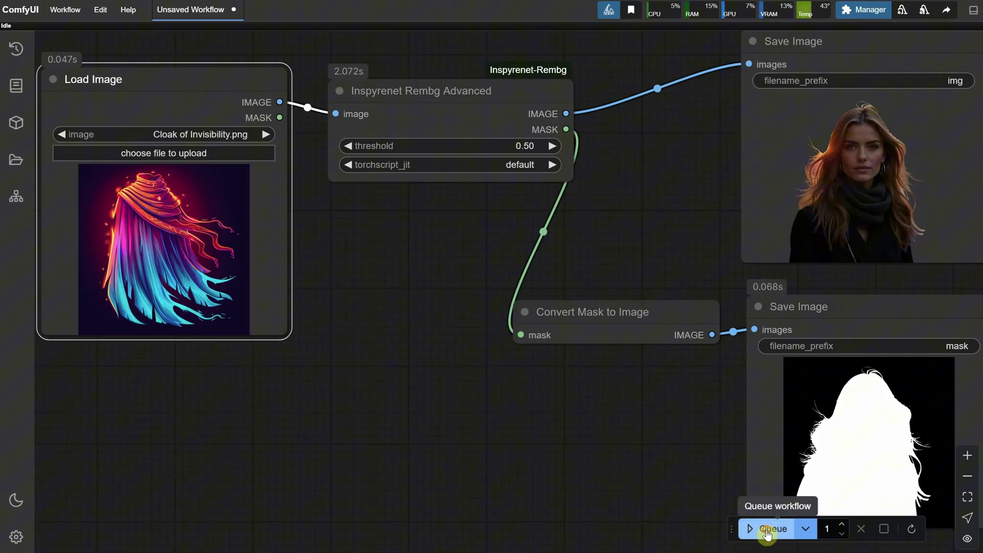
# Run the Inspyrenet background-removal workflow on the Cloak of Invisibility image and check the save nodes.
pyautogui.click(762, 529)
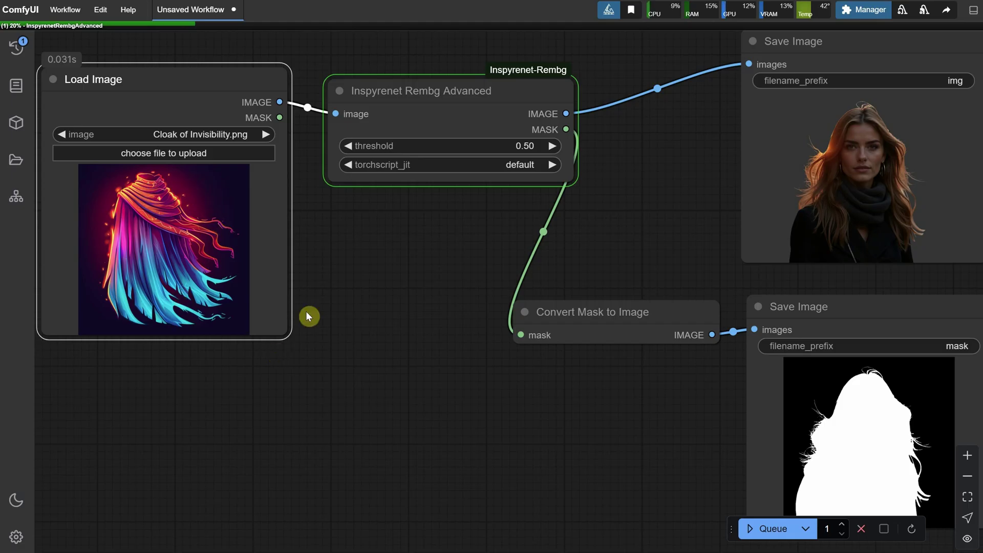
pyautogui.moveTo(440, 291); pyautogui.dragTo(347, 276)
pyautogui.hscroll(1, 869, 344)
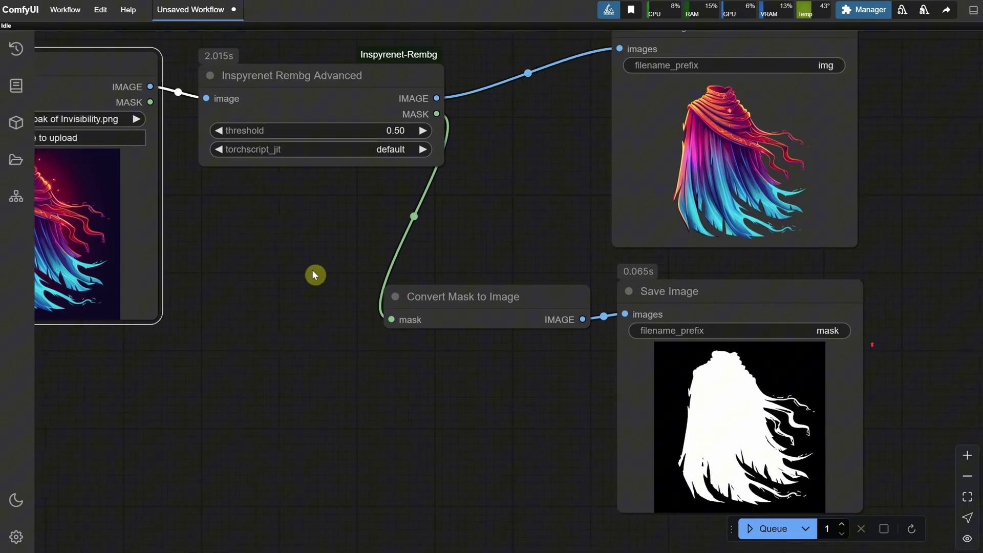
pyautogui.scroll(5, 790, 406)
pyautogui.moveTo(712, 307); pyautogui.dragTo(531, 229)
pyautogui.scroll(-4, 915, 284)
pyautogui.scroll(-3, 309, 324)
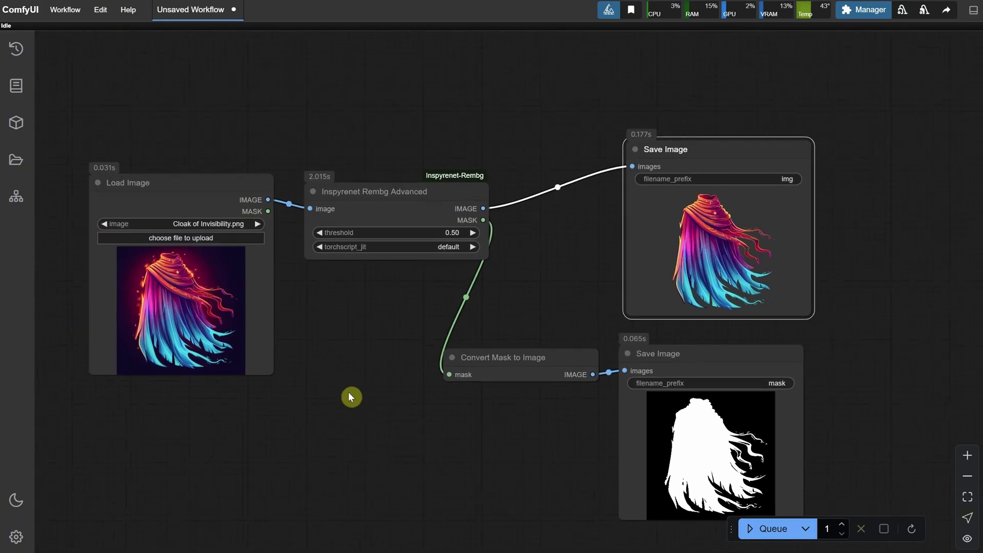
# Copy the original cloak image from Load Image and paste it into a new Photoshop document.
pyautogui.rightClick(193, 264)
pyautogui.click(207, 272)
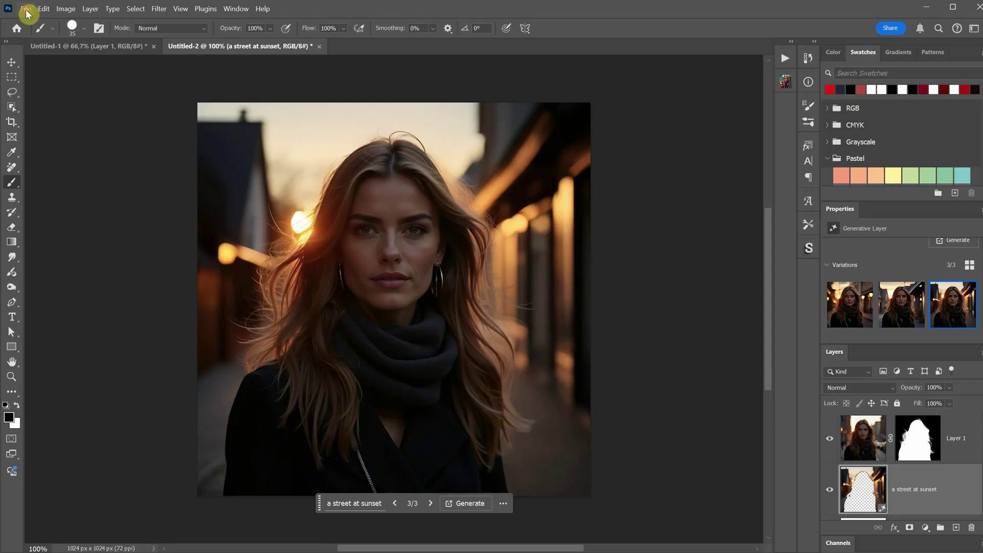
pyautogui.click(25, 10)
pyautogui.click(35, 28)
pyautogui.click(823, 510)
pyautogui.hotkey('ctrl', 'v')
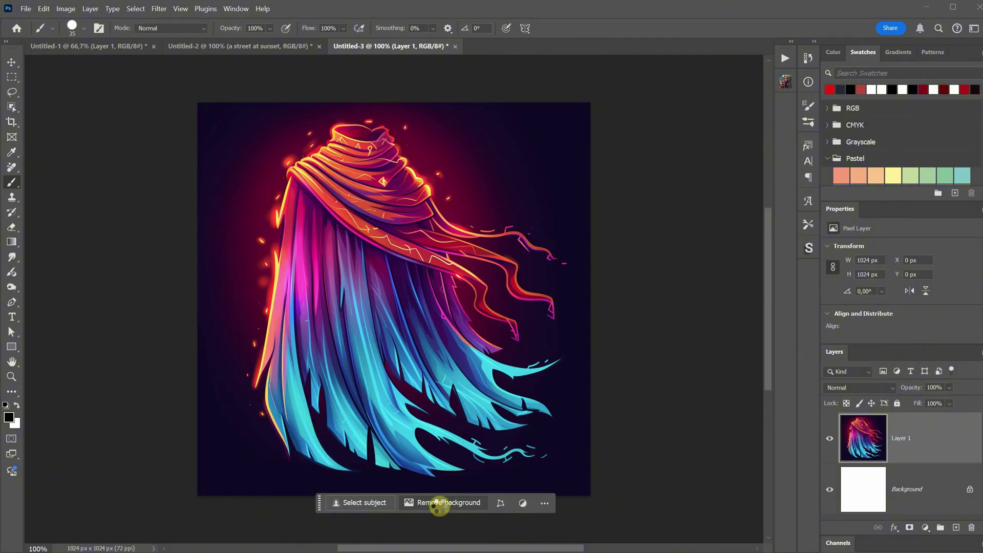
# Apply Remove background to the cloak artwork on Layer 1.
pyautogui.click(439, 504)
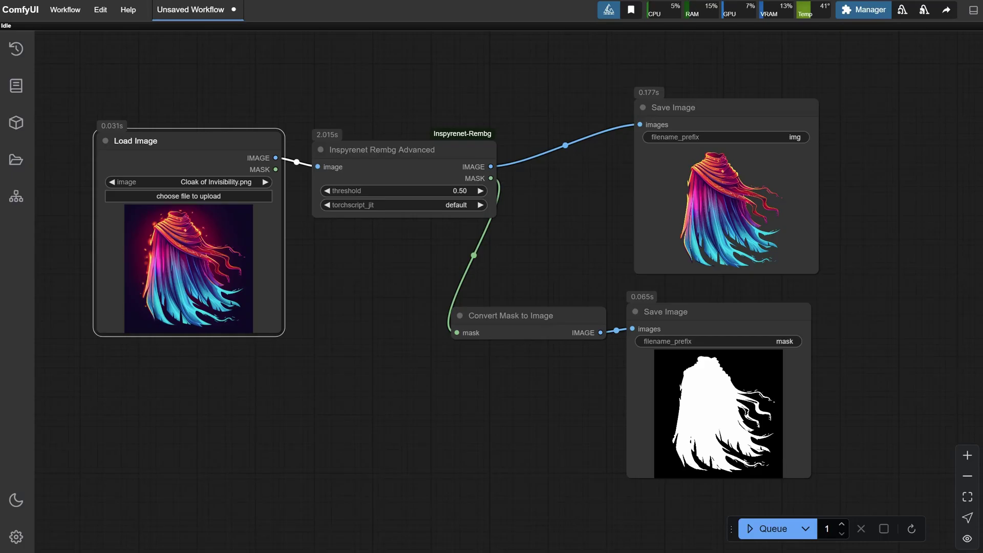
# Inspect the cloak cutout and mask previews, then copy the image from the mask Save Image node.
pyautogui.scroll(5, 792, 244)
pyautogui.scroll(-2, 889, 159)
pyautogui.moveTo(888, 158); pyautogui.dragTo(751, 266)
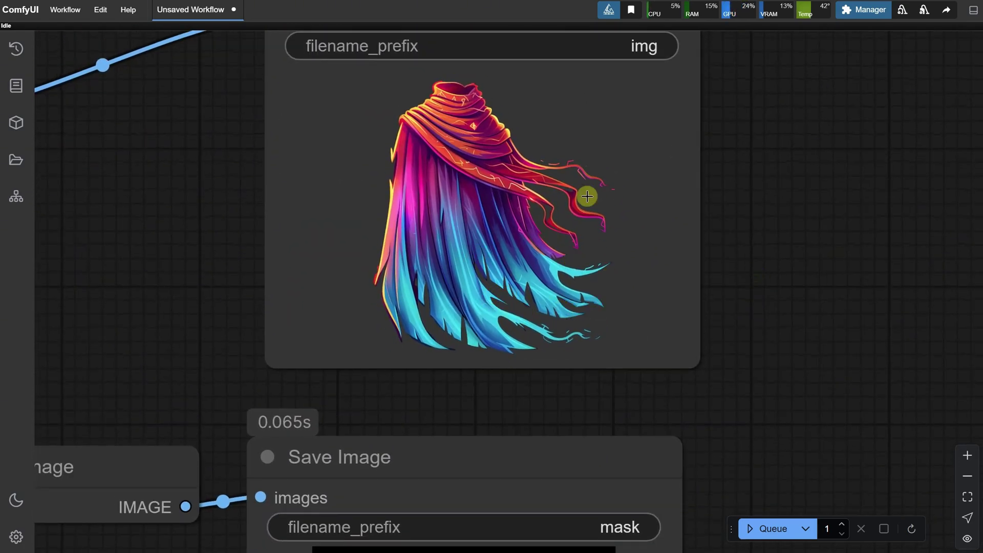
pyautogui.scroll(-6, 542, 413)
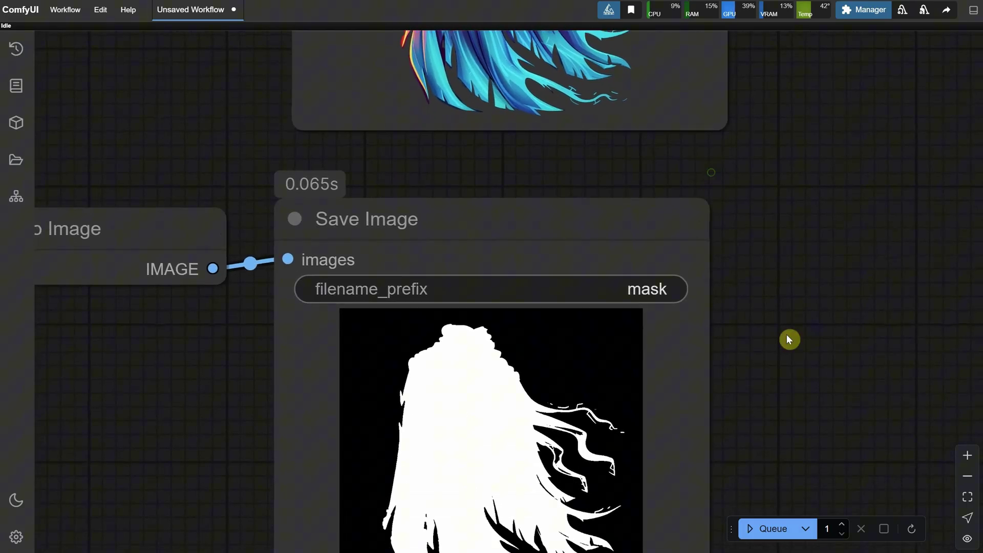
pyautogui.scroll(-5, 716, 415)
pyautogui.rightClick(606, 210)
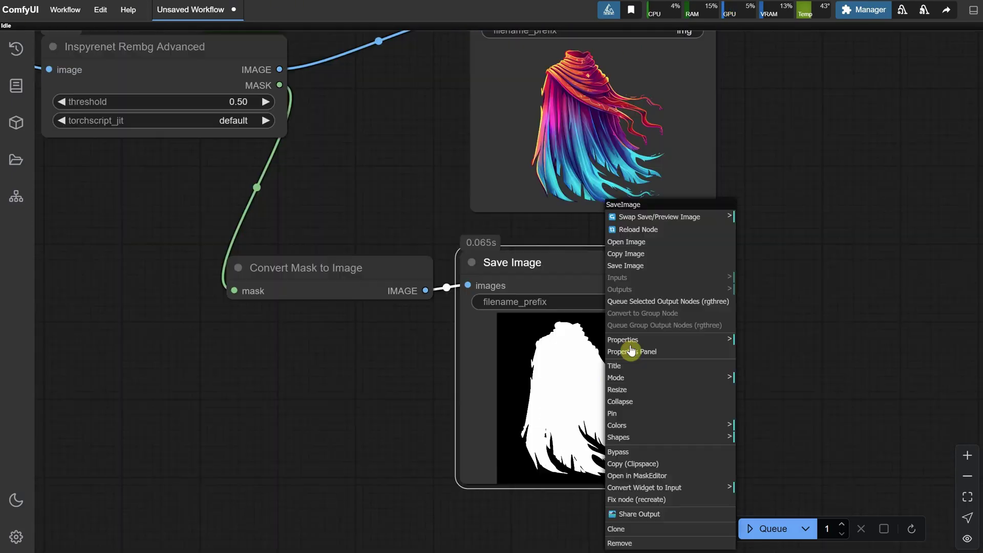
pyautogui.click(633, 254)
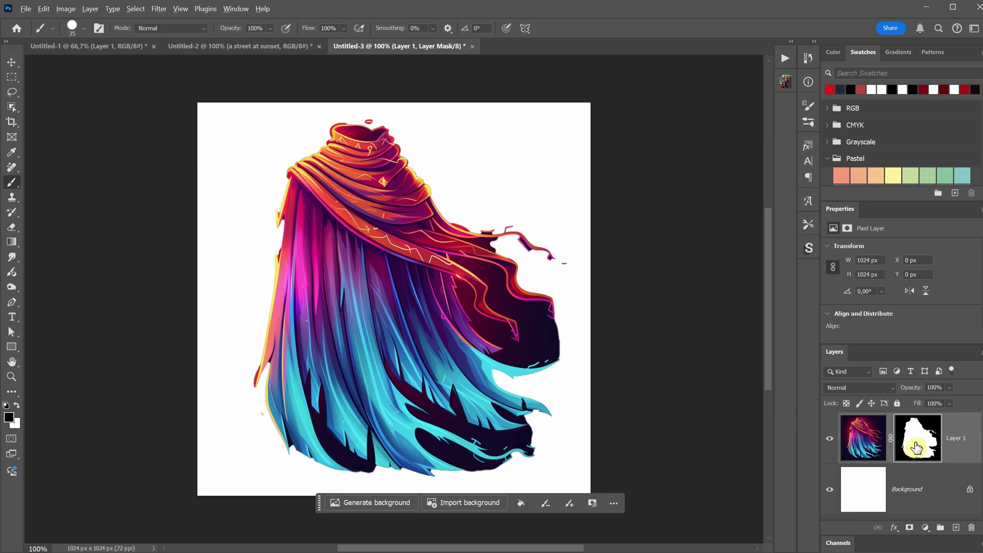
# Paste the detailed ComfyUI mask into Layer 1's layer mask and return to the colour view.
pyautogui.keyDown('alt'); pyautogui.click(916, 448); pyautogui.keyUp('alt')
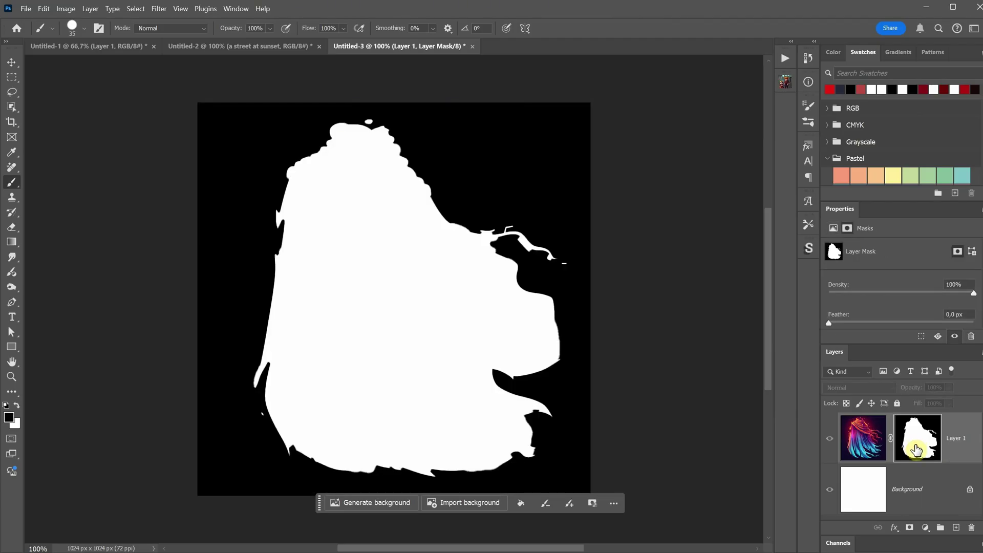
pyautogui.hotkey('ctrl', 'v')
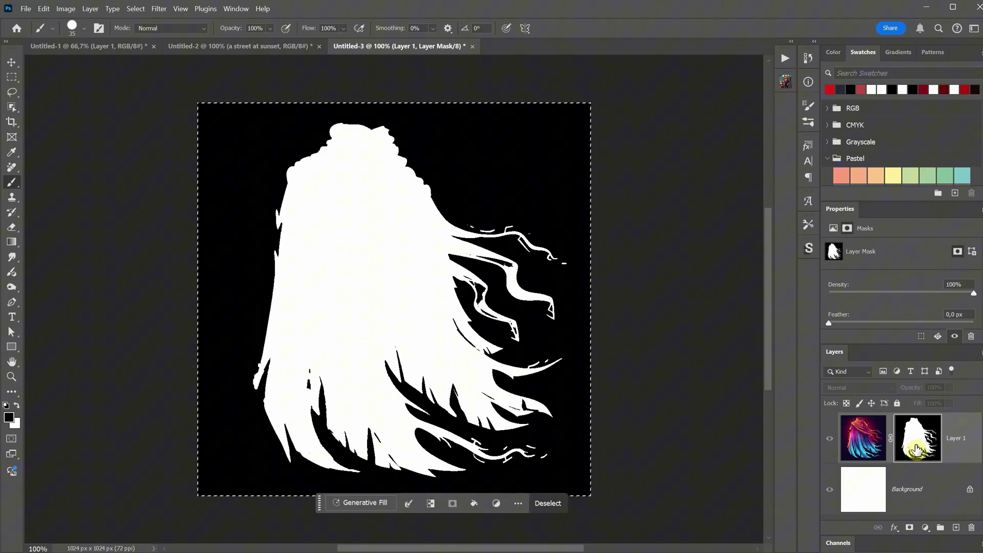
pyautogui.keyDown('alt'); pyautogui.click(924, 447); pyautogui.keyUp('alt')
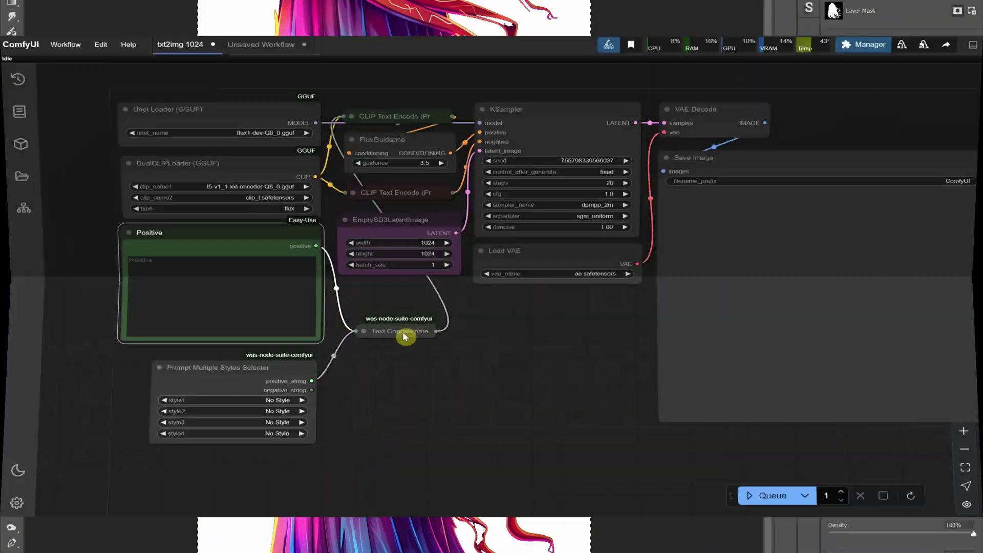
# Set style1 to Painting | Fantasy Game Concept Item and prompt 'a magic potion bottle on solid black background'.
pyautogui.scroll(5, 432, 402)
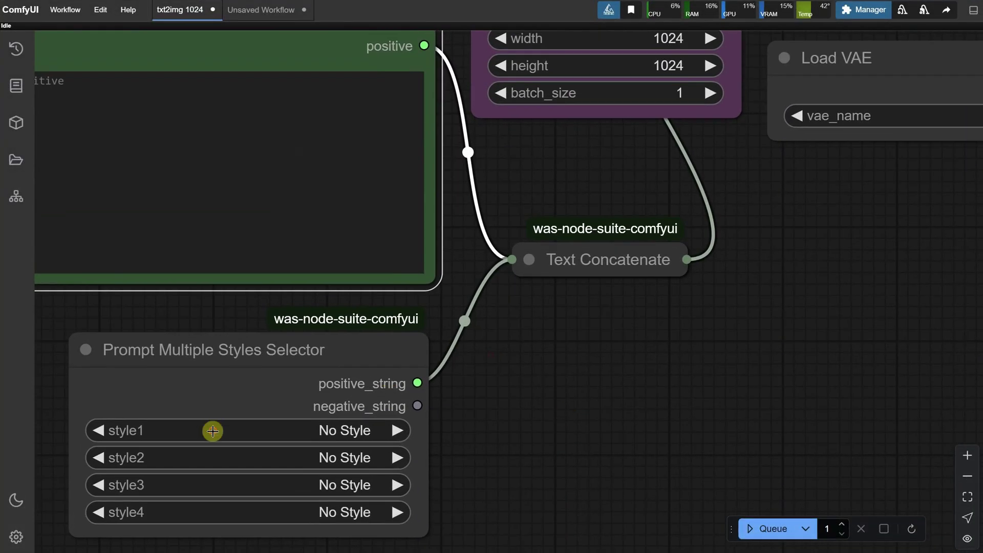
pyautogui.click(213, 431)
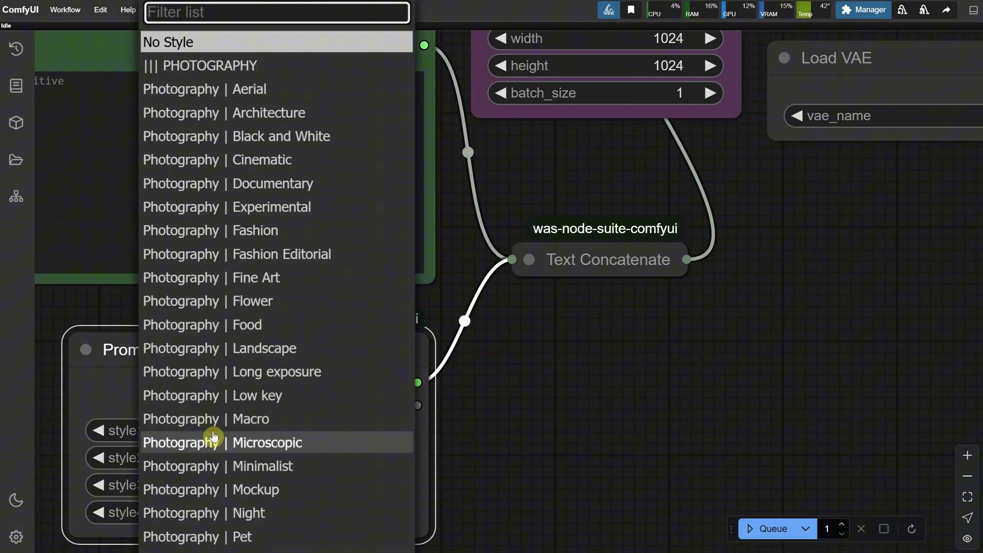
pyautogui.write('game')
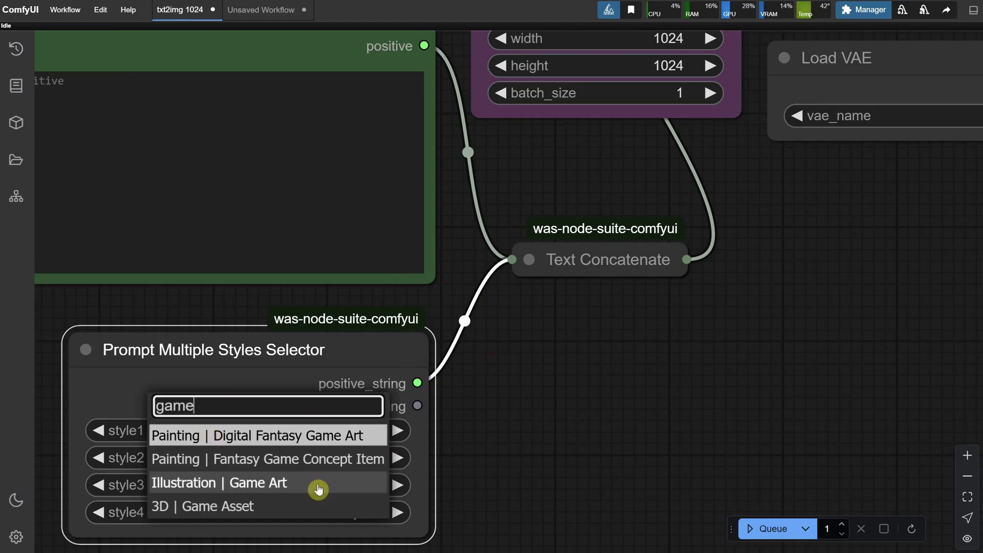
pyautogui.click(284, 465)
pyautogui.scroll(-2, 588, 287)
pyautogui.click(303, 172)
pyautogui.write('a magic potion bottle on solid black background')
# Set the KSampler steps to 30 and queue the generation.
pyautogui.scroll(-4, 670, 415)
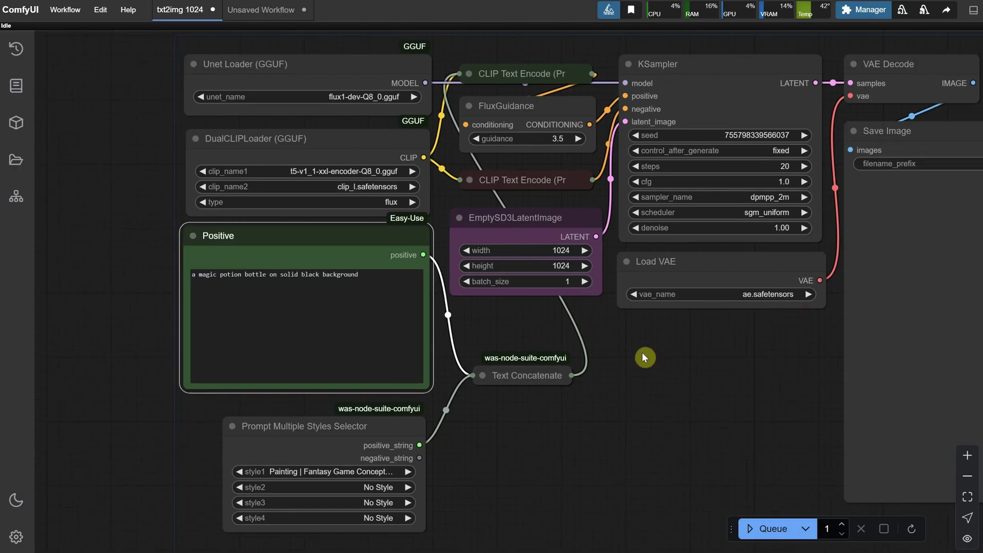
pyautogui.moveTo(643, 353); pyautogui.dragTo(567, 375)
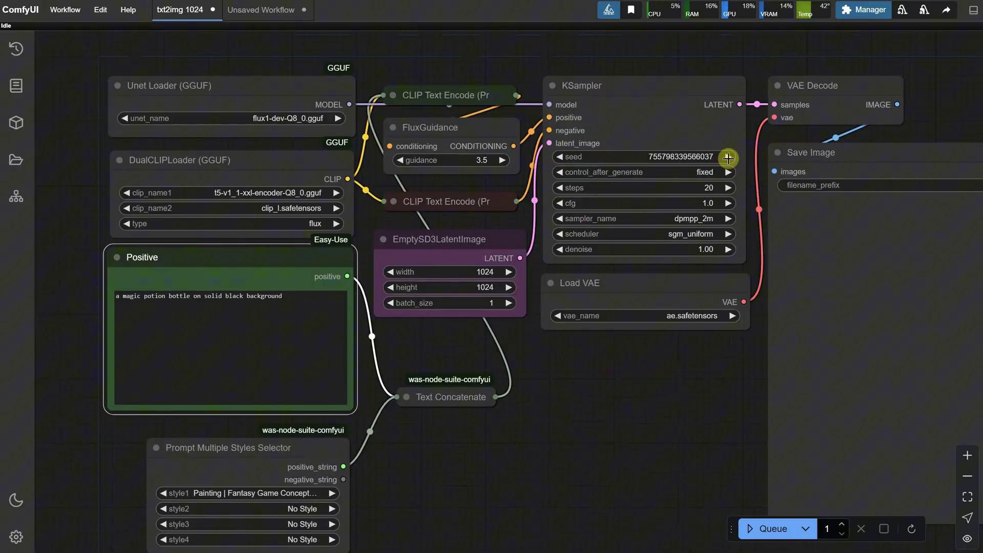
pyautogui.click(706, 187)
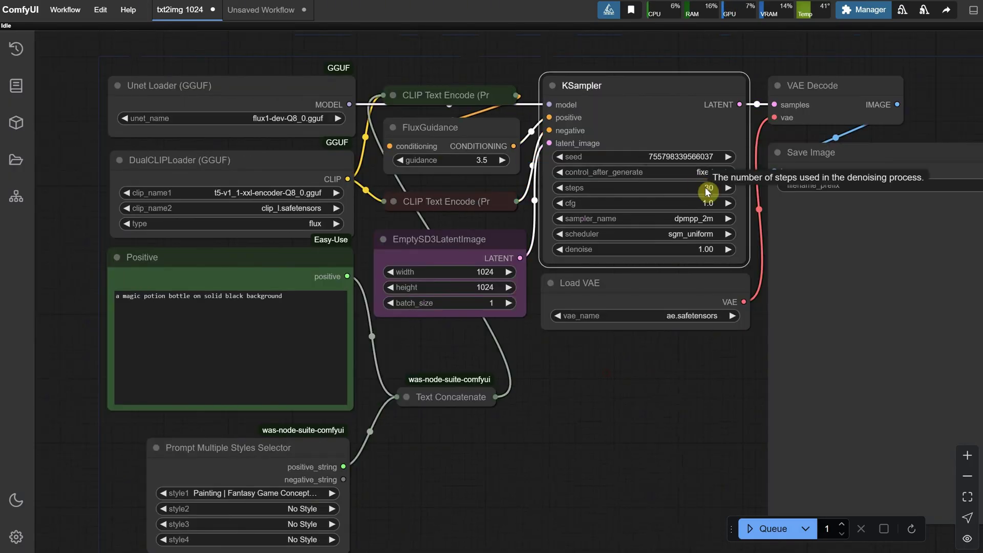
pyautogui.moveTo(620, 487); pyautogui.dragTo(564, 374)
pyautogui.click(755, 527)
pyautogui.scroll(-2, 632, 419)
pyautogui.scroll(1, 340, 354)
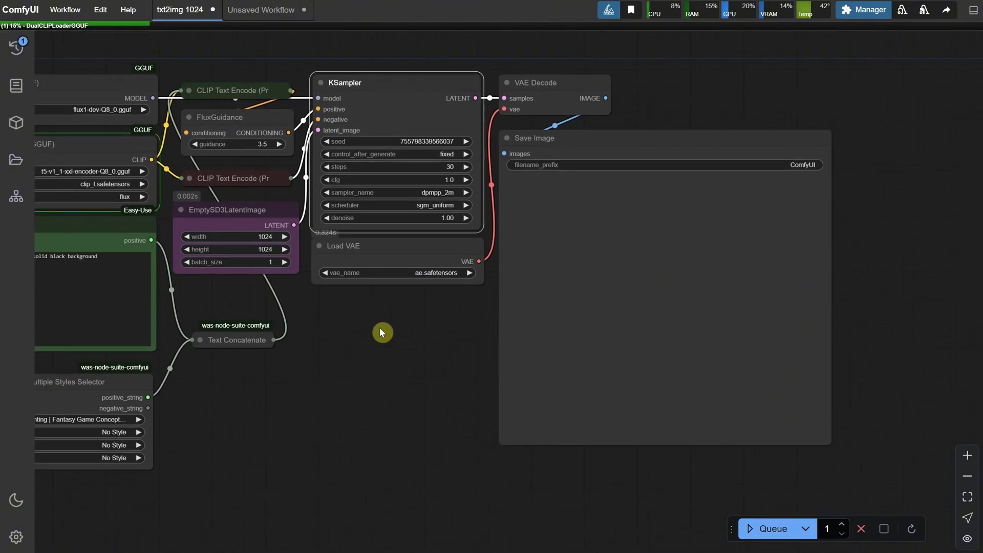
pyautogui.moveTo(380, 330); pyautogui.dragTo(430, 331)
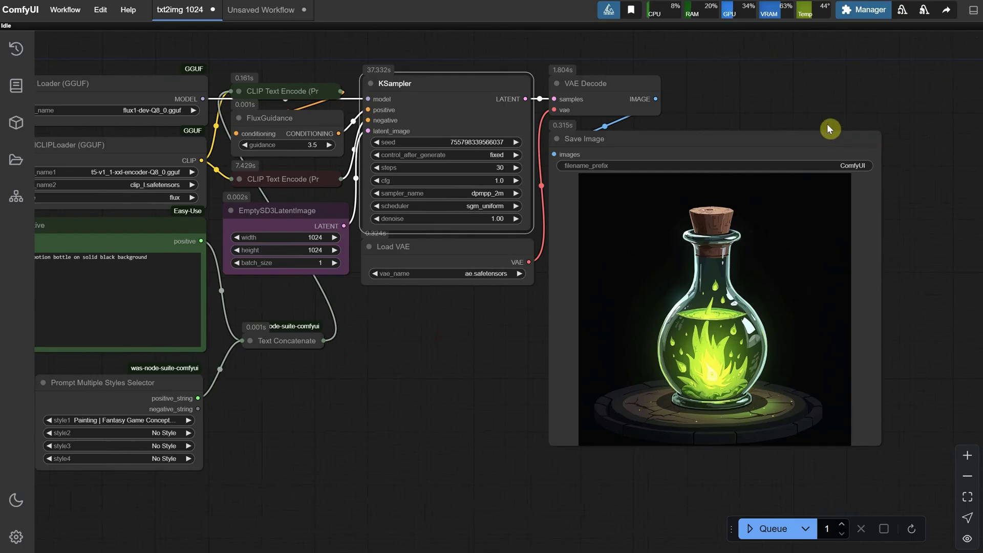
# Move the Save Image node beside VAE Decode and set its prefix to img.
pyautogui.scroll(-2, 819, 126)
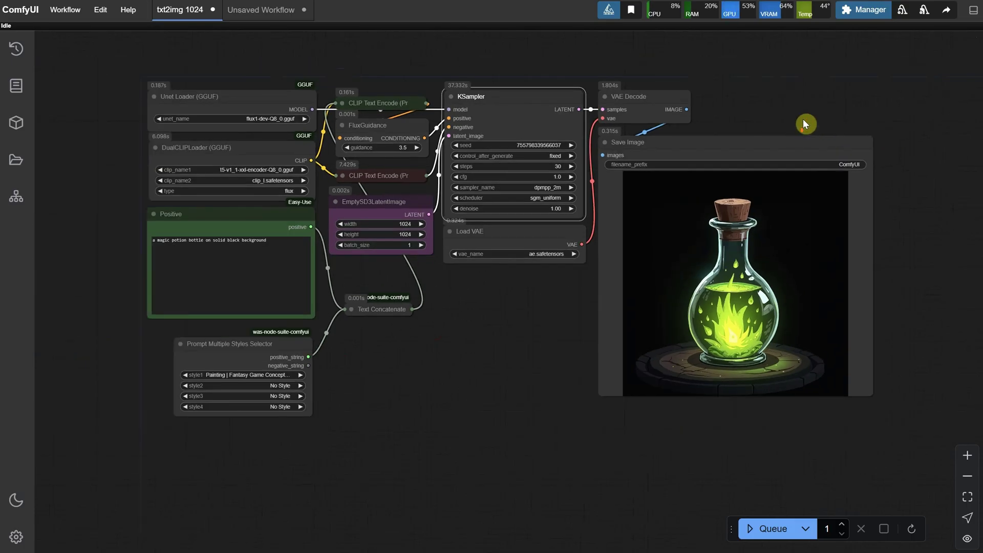
pyautogui.moveTo(556, 156); pyautogui.dragTo(718, 96)
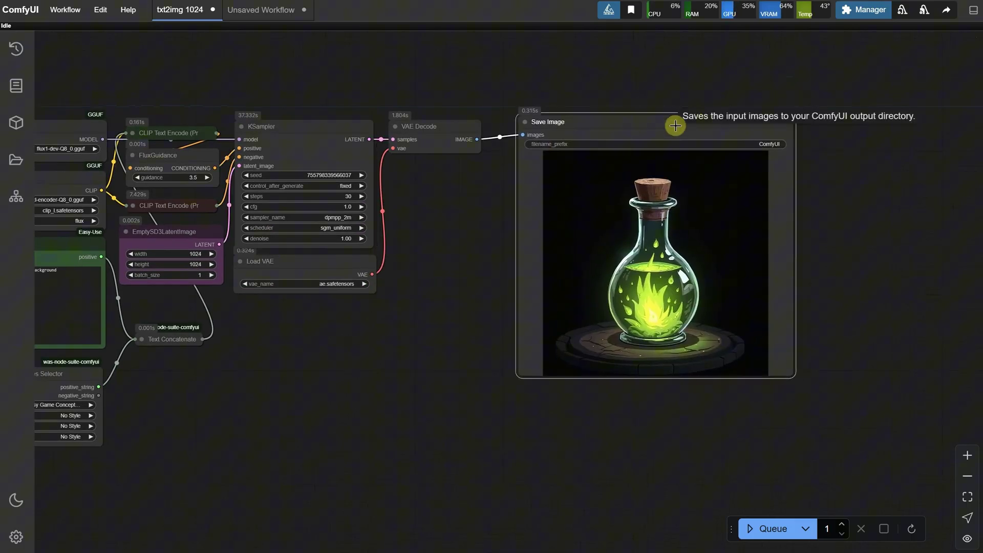
pyautogui.scroll(4, 850, 143)
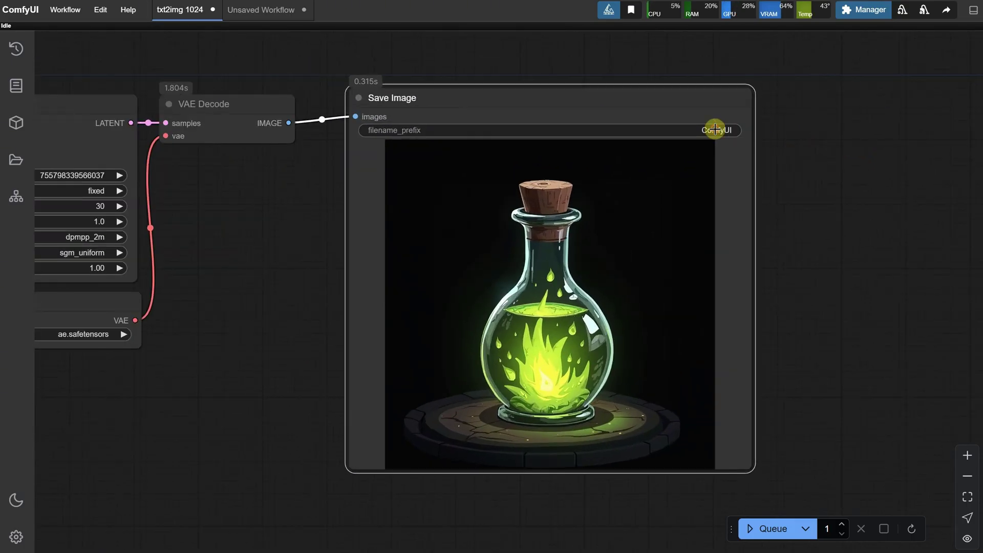
pyautogui.click(715, 129)
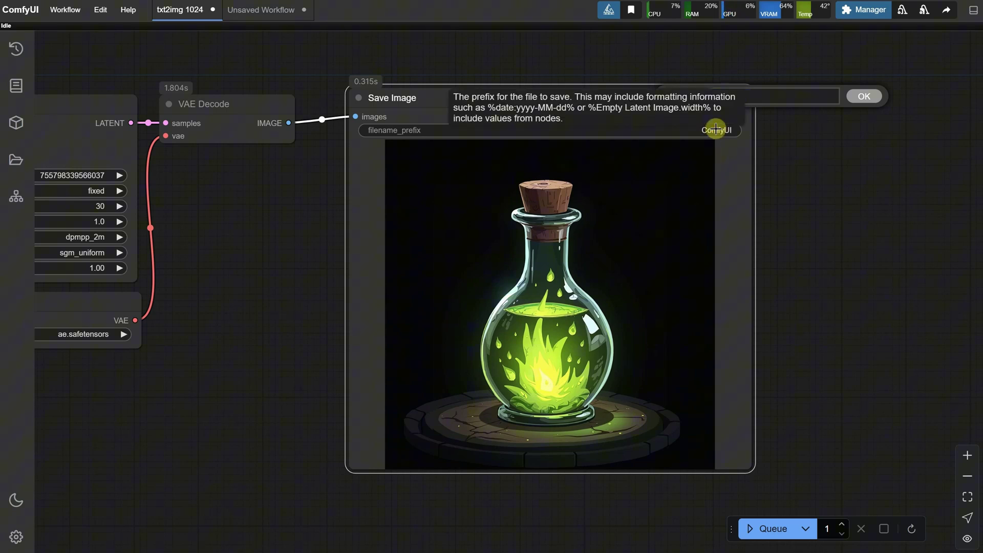
pyautogui.write('img')
pyautogui.click(872, 103)
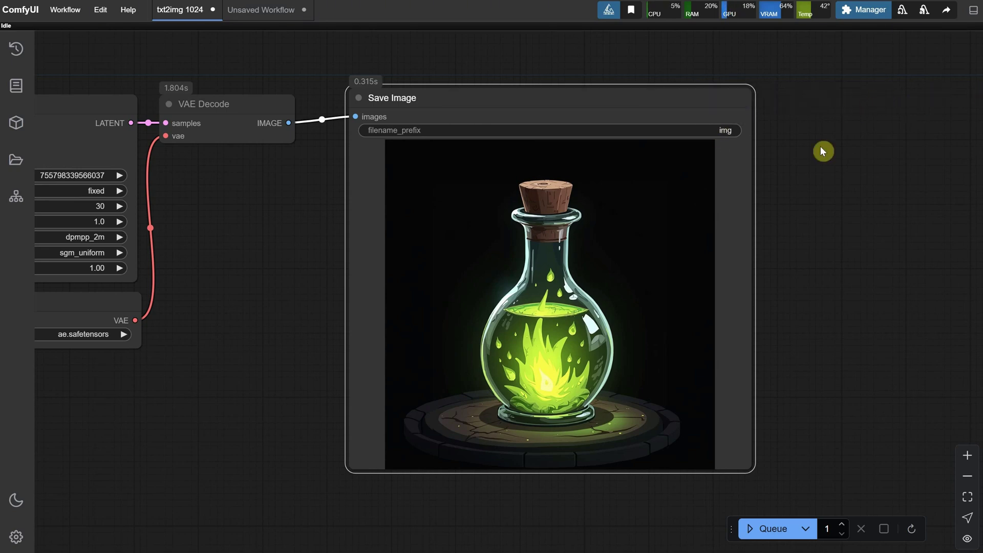
pyautogui.scroll(-6, 819, 158)
# Add an Inspyrenet Rembg node feeding a Save Image node with prefix imgtransp.
pyautogui.moveTo(445, 76); pyautogui.dragTo(477, 315)
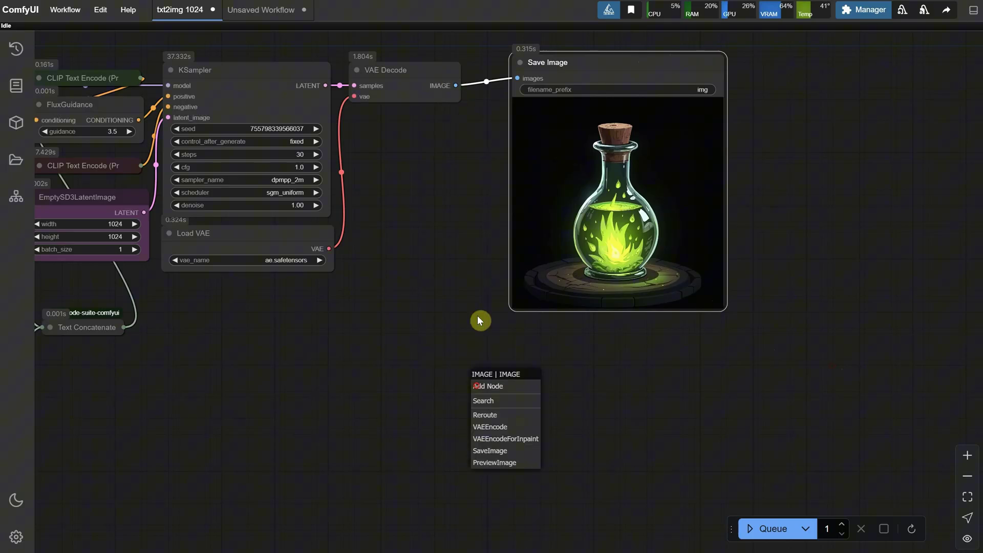
pyautogui.click(487, 402)
pyautogui.write('ins')
pyautogui.click(508, 182)
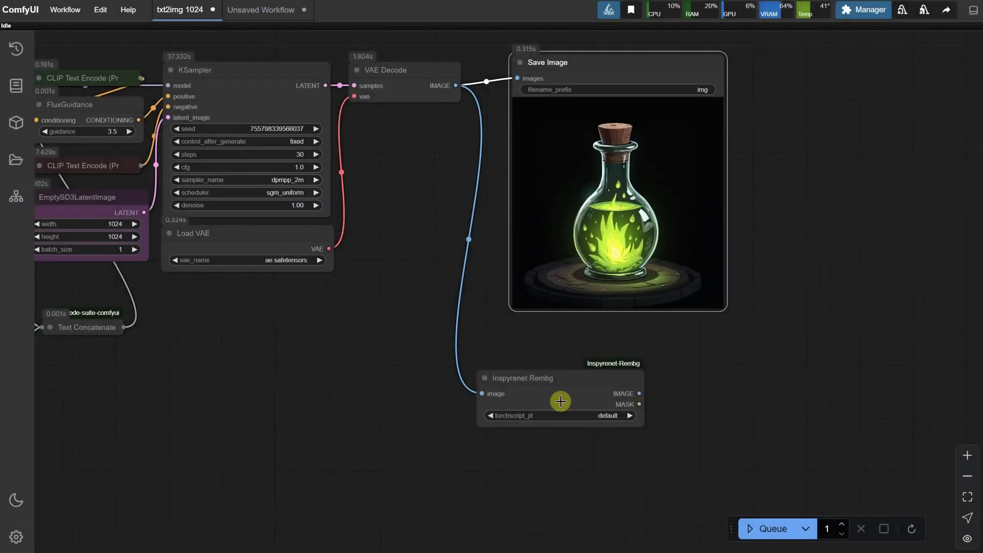
pyautogui.moveTo(535, 384); pyautogui.dragTo(359, 369)
pyautogui.moveTo(463, 380); pyautogui.dragTo(639, 378)
pyautogui.click(665, 447)
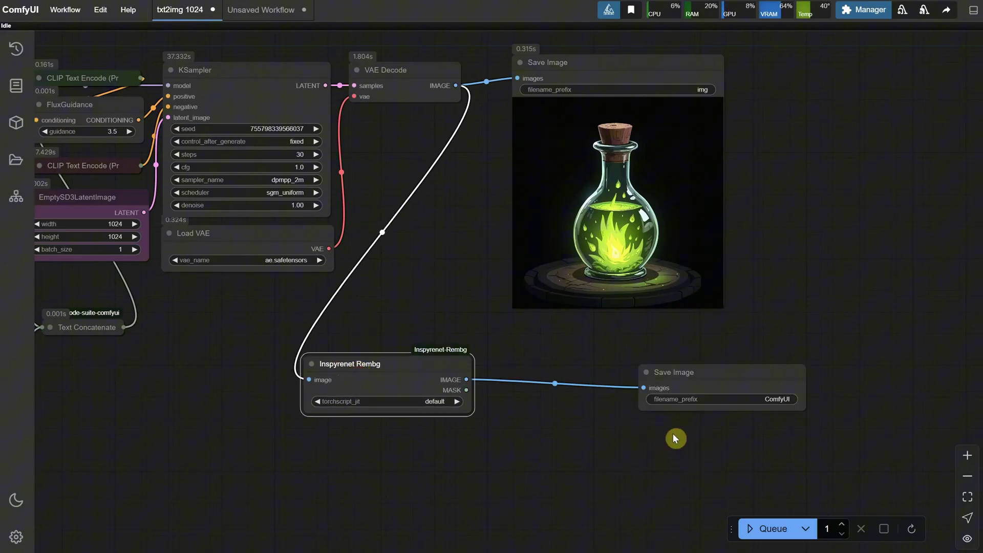
pyautogui.click(777, 400)
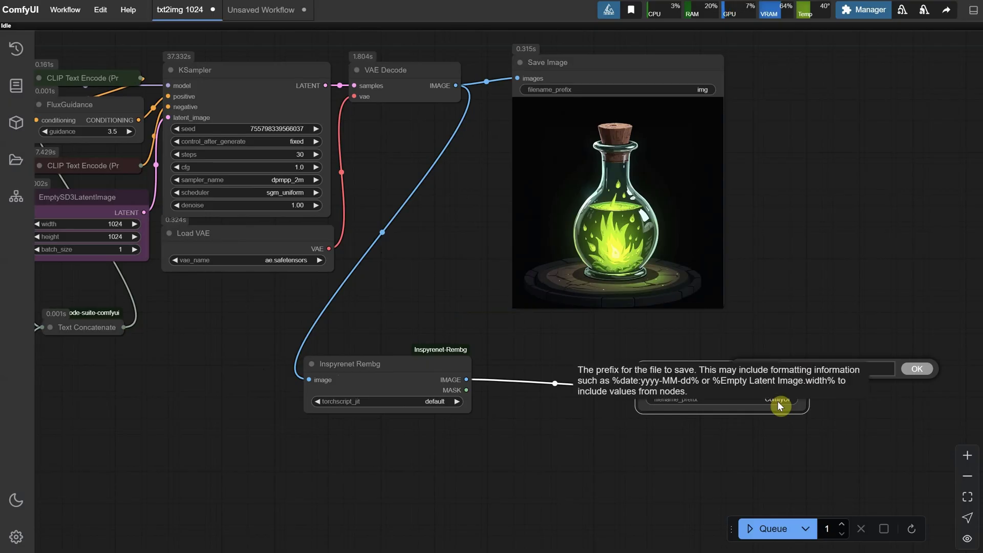
pyautogui.write('imgtransp')
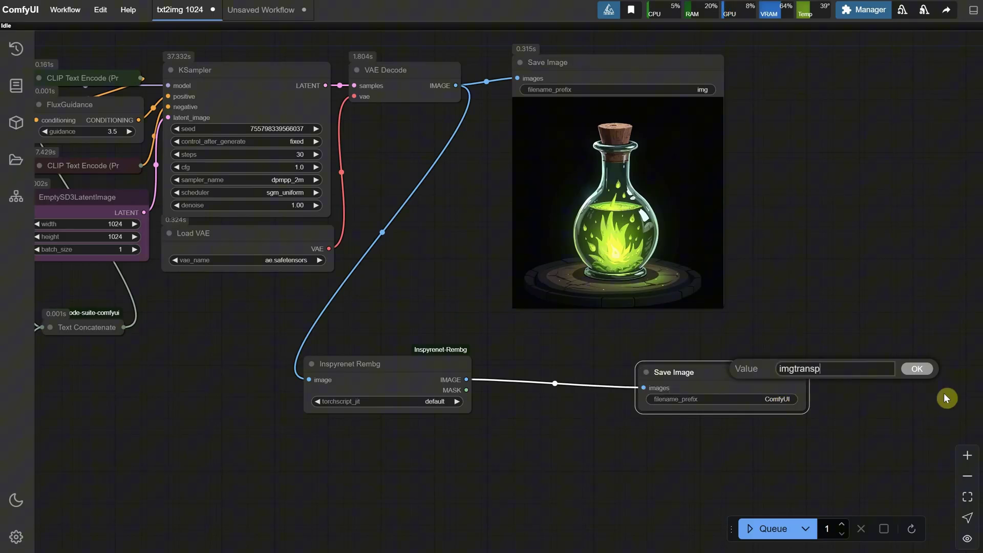
pyautogui.press('Return')
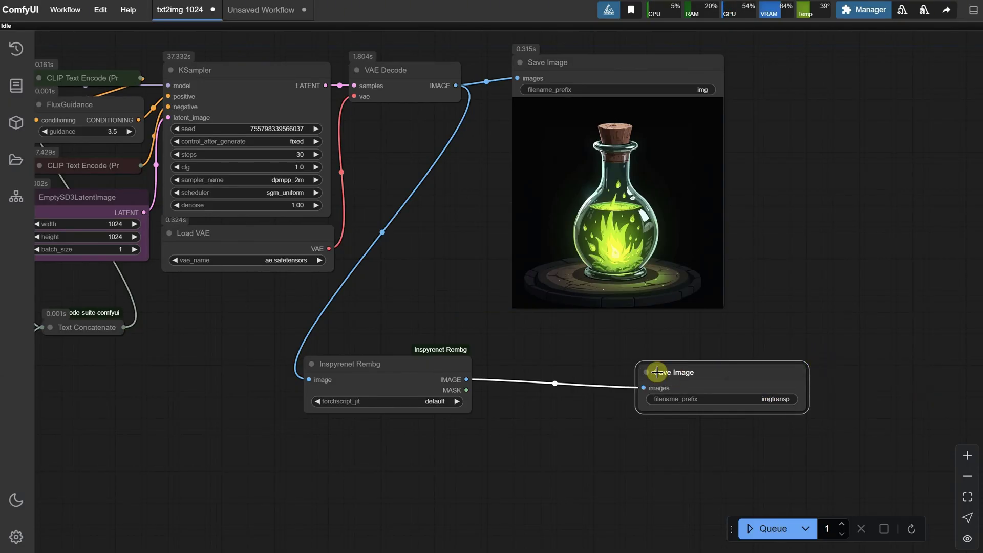
# Route the MASK output through Convert Mask to Image into a Save Image node prefixed mask.
pyautogui.scroll(-3, 608, 375)
pyautogui.scroll(3, 531, 340)
pyautogui.moveTo(434, 229); pyautogui.dragTo(360, 299)
pyautogui.click(555, 182)
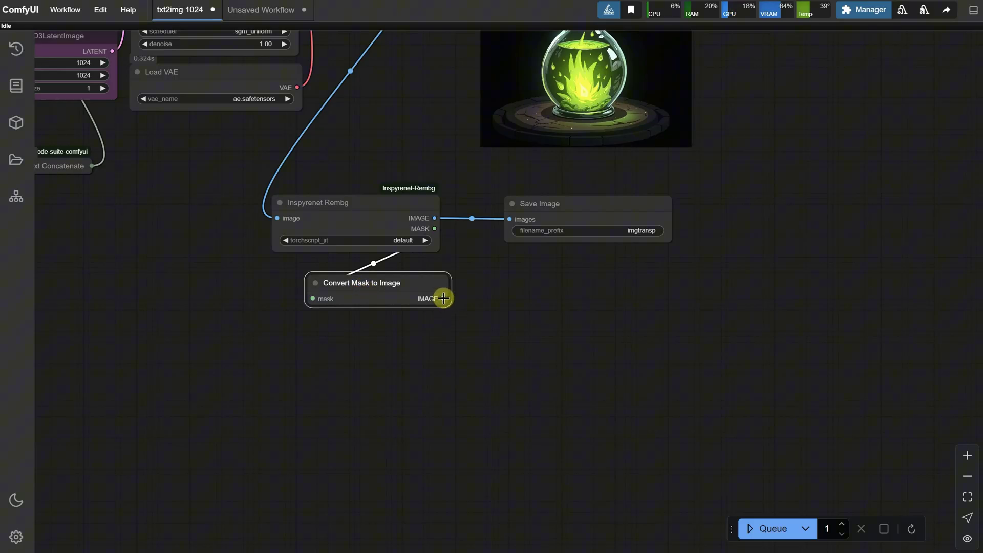
pyautogui.moveTo(481, 323); pyautogui.dragTo(481, 323)
pyautogui.click(528, 355)
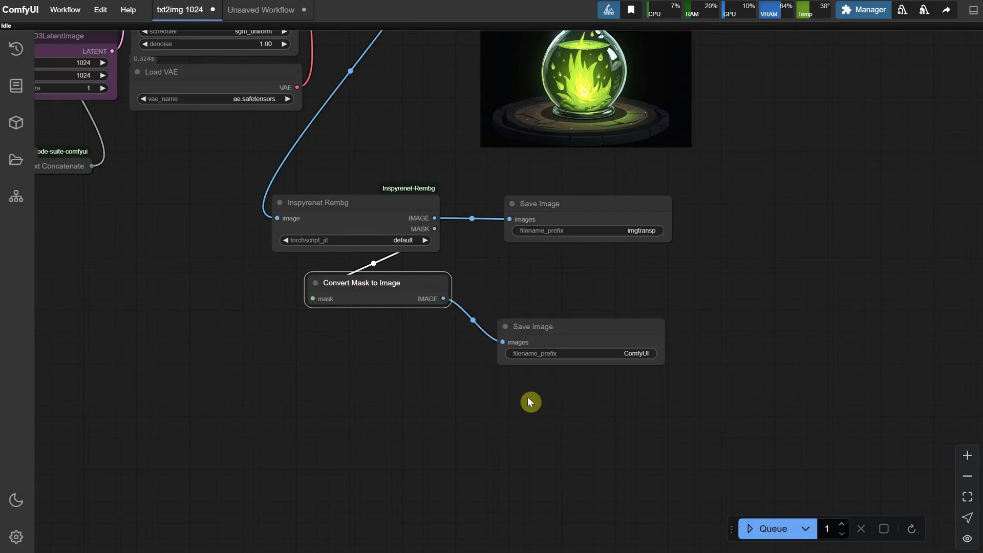
pyautogui.write('mask')
pyautogui.press('Return')
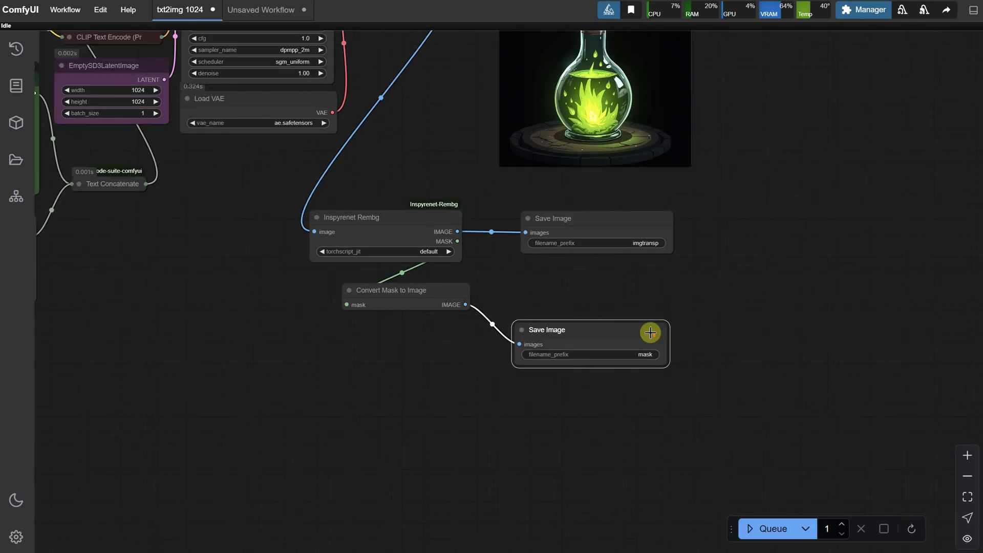
pyautogui.scroll(5, 338, 337)
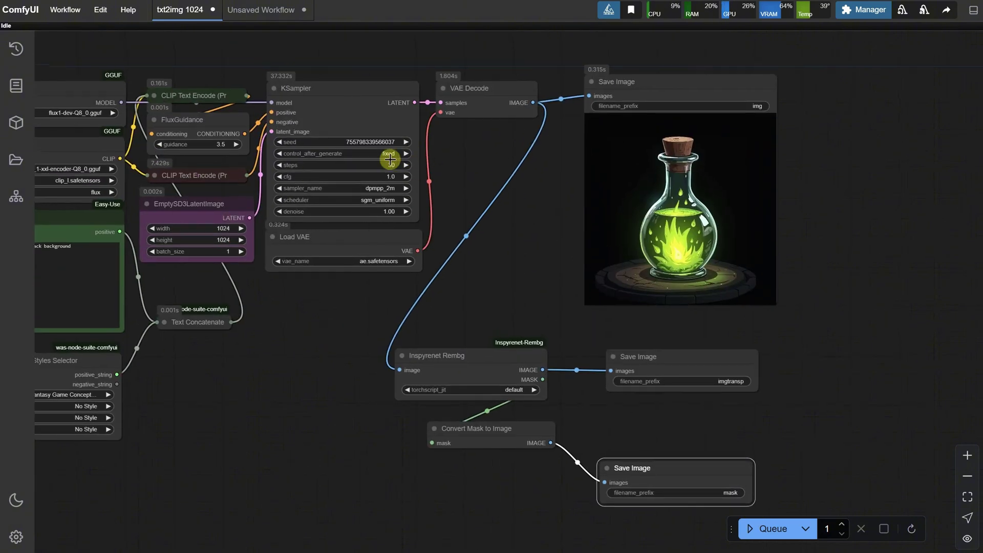
# Queue the workflow and rearrange the imgtransp and mask Save Image nodes, enlarging the cutout preview.
pyautogui.click(772, 529)
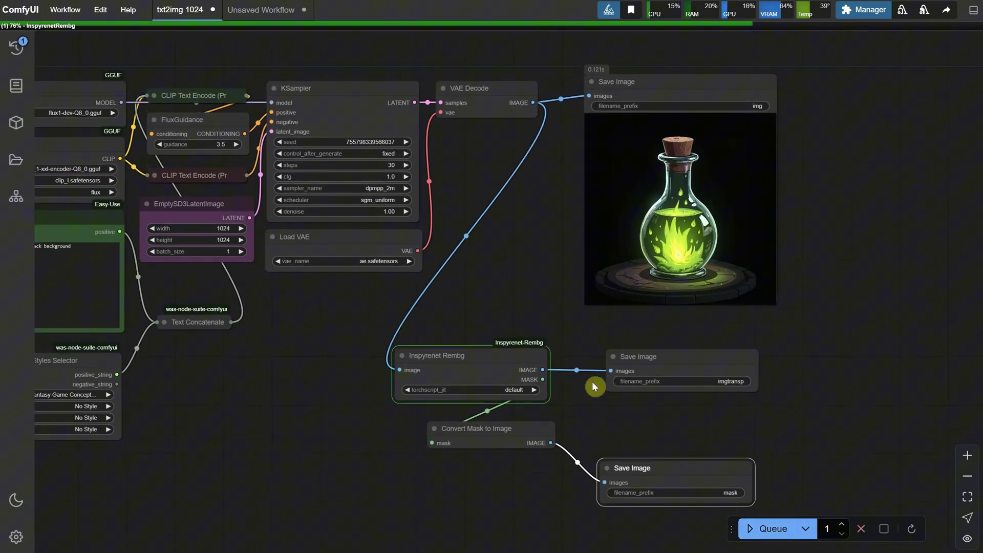
pyautogui.moveTo(826, 368); pyautogui.dragTo(739, 259)
pyautogui.moveTo(606, 360); pyautogui.dragTo(621, 417)
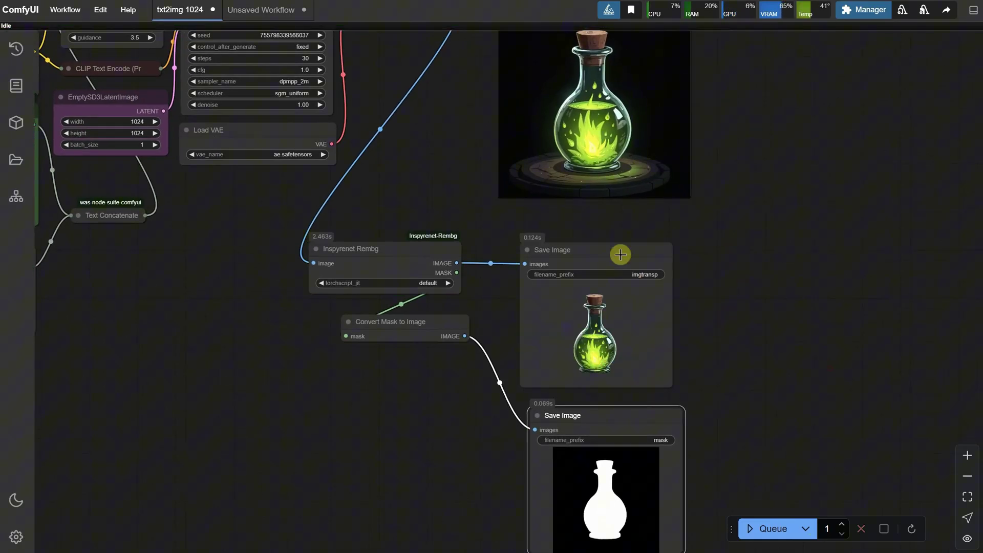
pyautogui.moveTo(621, 253); pyautogui.dragTo(614, 229)
pyautogui.moveTo(670, 362); pyautogui.dragTo(691, 399)
# Pan and zoom across the graph to view the bottle mask, Inspyrenet Rembg node and full workflow.
pyautogui.scroll(10, 735, 297)
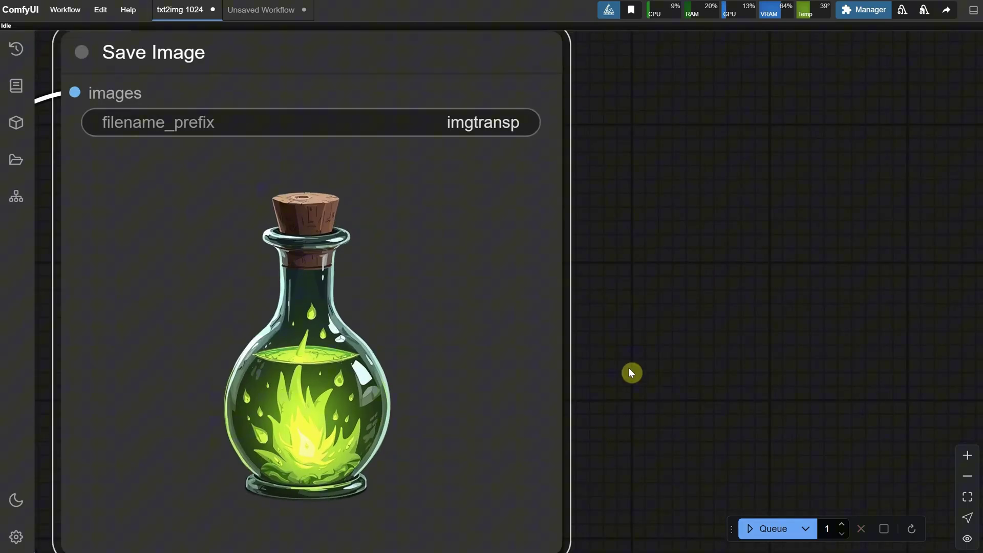
pyautogui.moveTo(631, 373); pyautogui.dragTo(518, 295)
pyautogui.scroll(3, 518, 295)
pyautogui.scroll(-4, 480, 308)
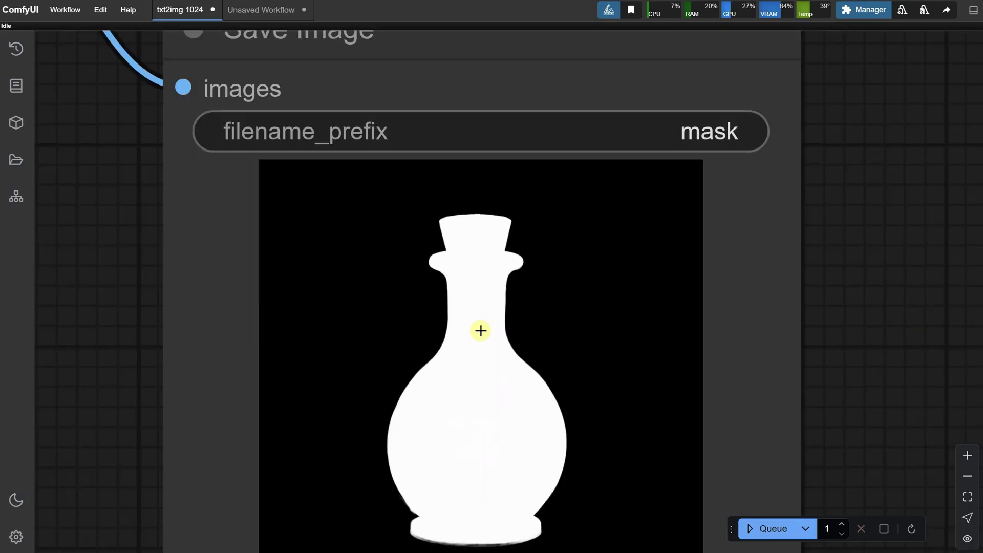
pyautogui.scroll(5, 533, 304)
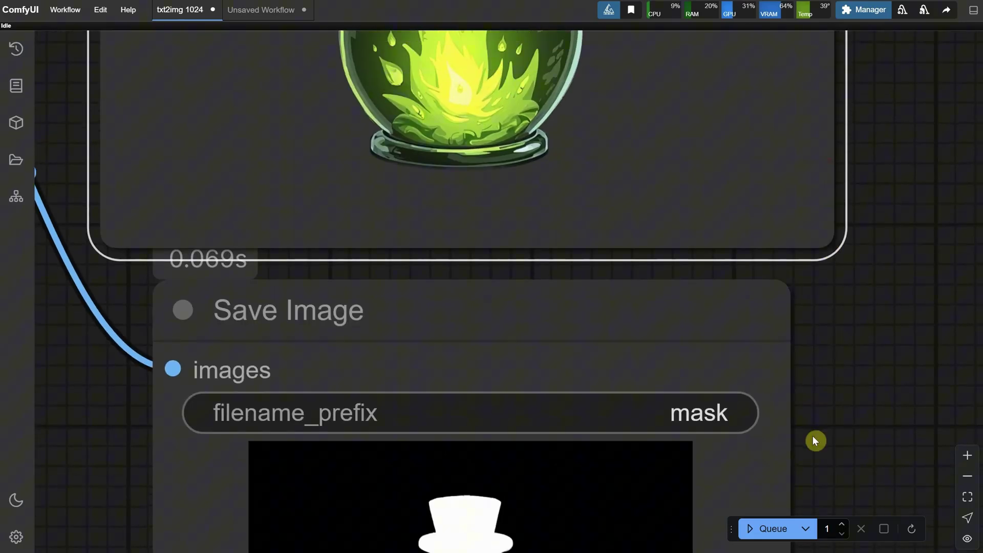
pyautogui.hscroll(-1, 814, 439)
pyautogui.scroll(-3, 853, 336)
pyautogui.moveTo(892, 167); pyautogui.dragTo(804, 432)
pyautogui.scroll(-3, 803, 430)
pyautogui.scroll(3, 806, 400)
pyautogui.moveTo(874, 450); pyautogui.dragTo(817, 259)
pyautogui.scroll(-5, 817, 260)
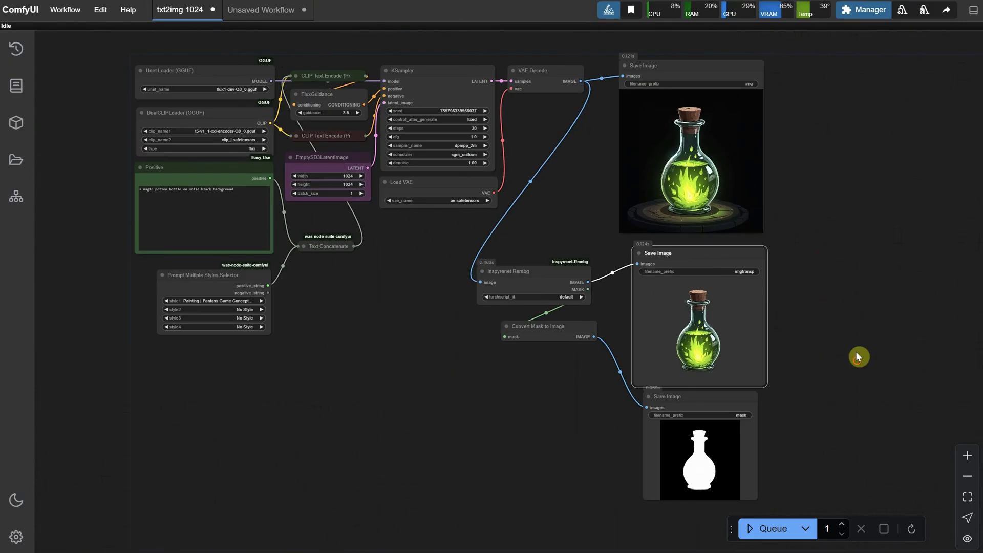
pyautogui.moveTo(859, 355); pyautogui.dragTo(753, 322)
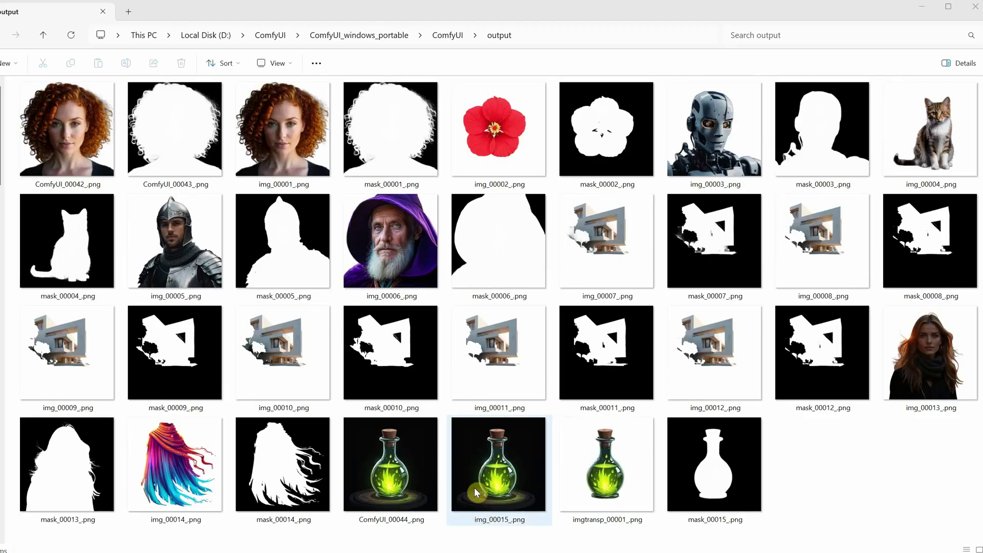
# Select every file in the ComfyUI output folder and delete them all.
pyautogui.click(474, 487)
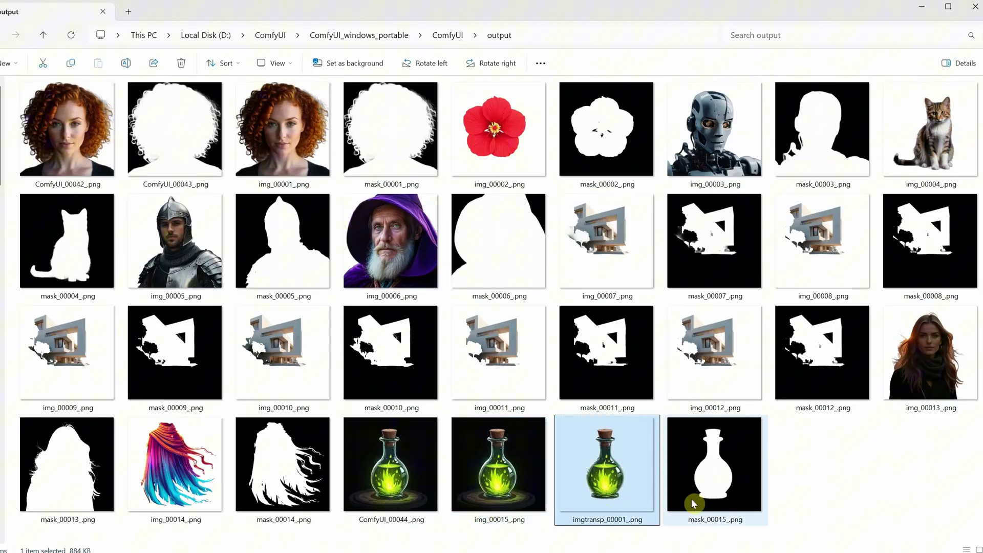
pyautogui.moveTo(792, 517); pyautogui.dragTo(500, 473)
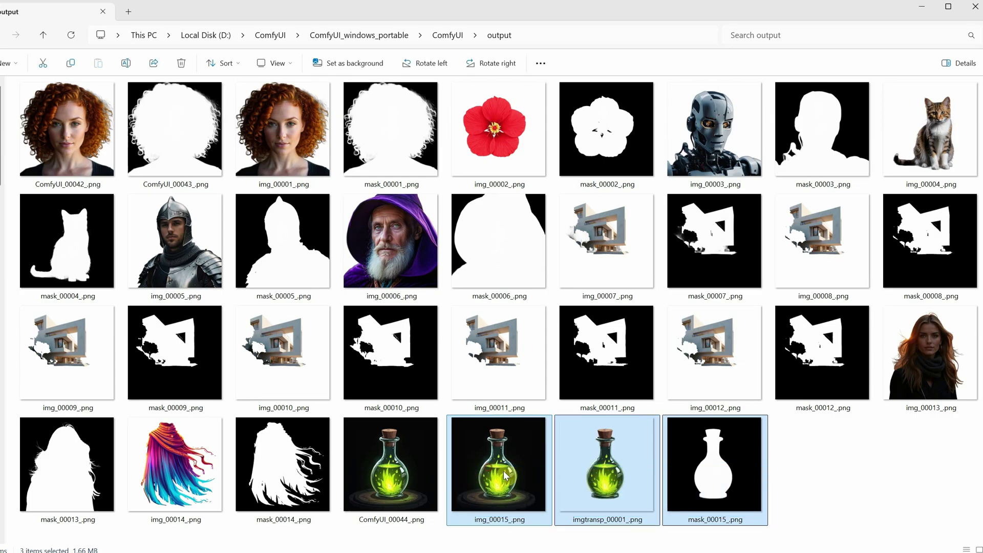
pyautogui.click(805, 525)
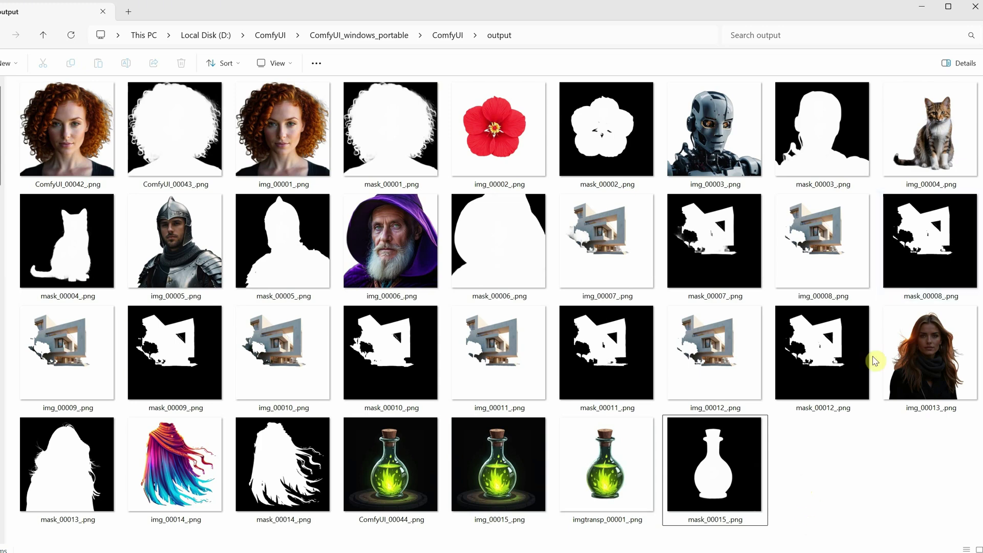
pyautogui.click(816, 495)
pyautogui.hotkey('ctrl', 'a')
pyautogui.press('Delete')
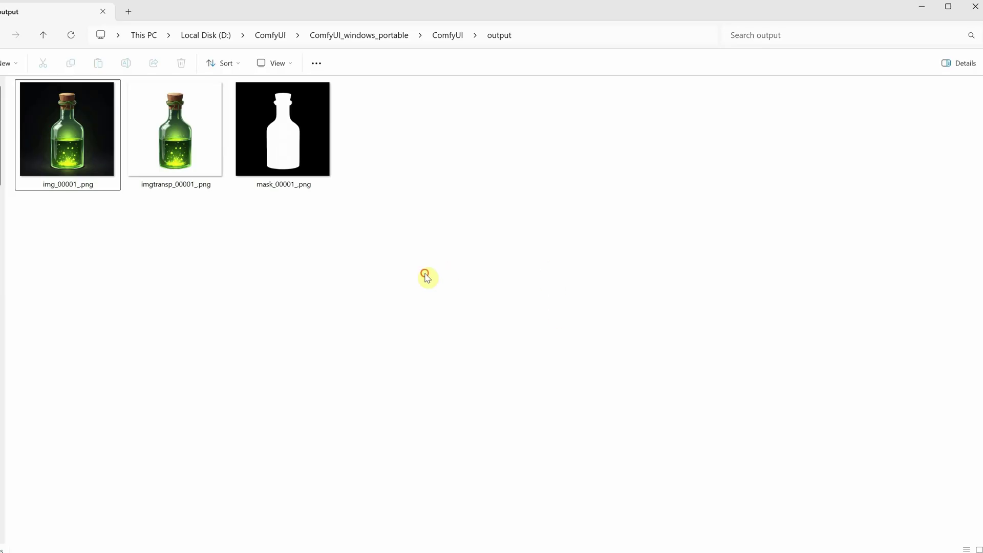
# Check the new img, imgtransp and mask bottle files by selecting each one.
pyautogui.click(51, 140)
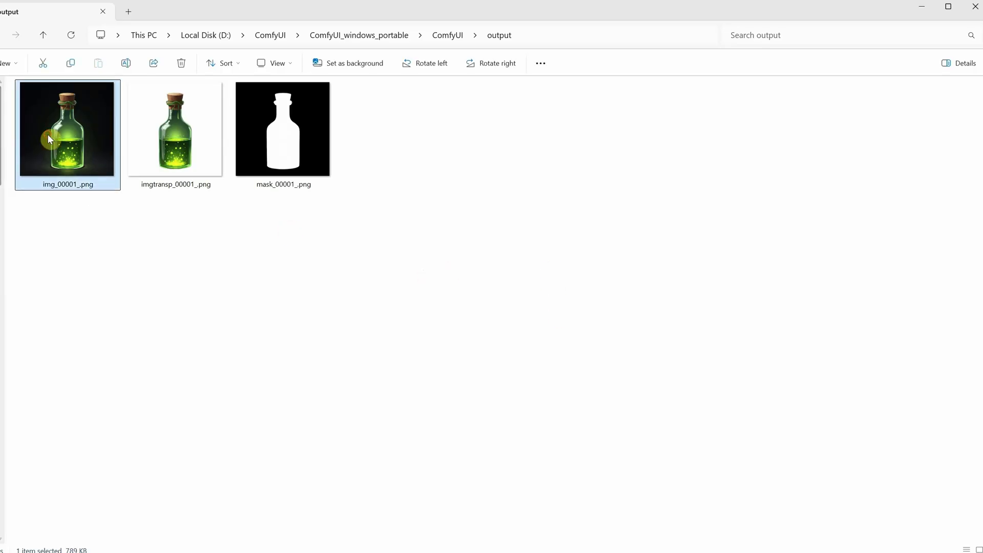
pyautogui.click(157, 149)
pyautogui.click(324, 165)
pyautogui.click(417, 292)
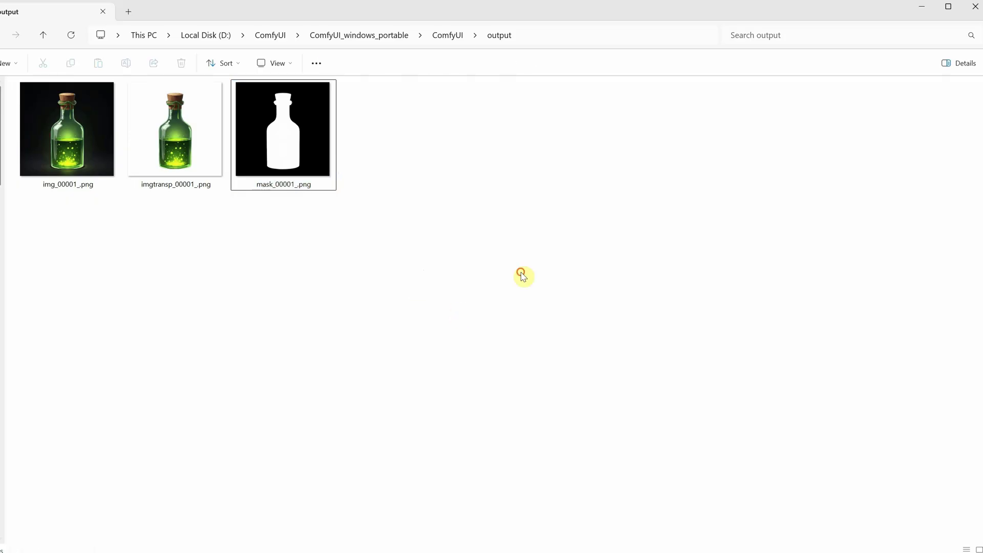
# Select the transparent cutout file and hide the black fill to reveal its transparency.
pyautogui.moveTo(521, 271); pyautogui.dragTo(4, 125)
pyautogui.click(395, 325)
pyautogui.click(221, 193)
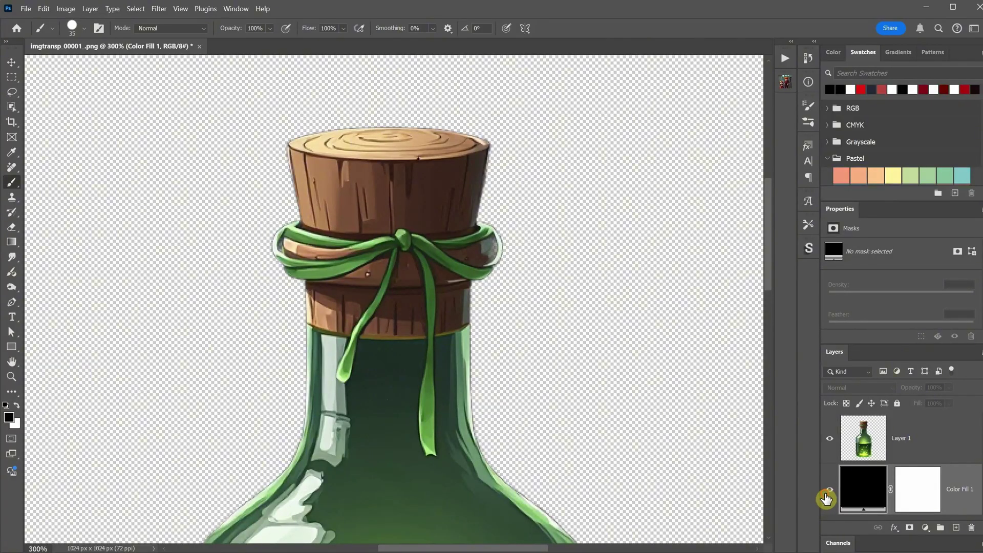
pyautogui.click(829, 490)
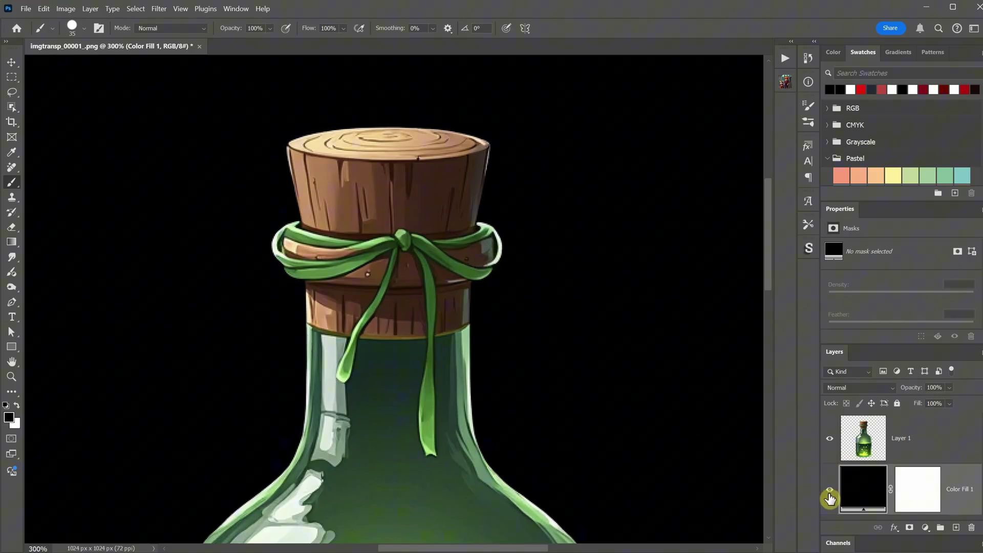
pyautogui.click(830, 491)
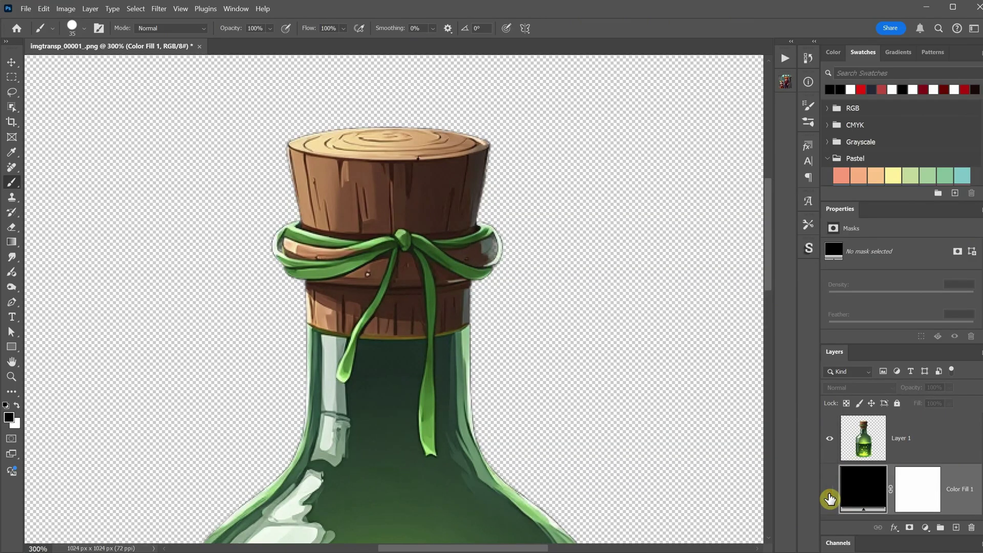
# Defringe the bottle on Layer 1 with a 1-pixel width.
pyautogui.click(893, 441)
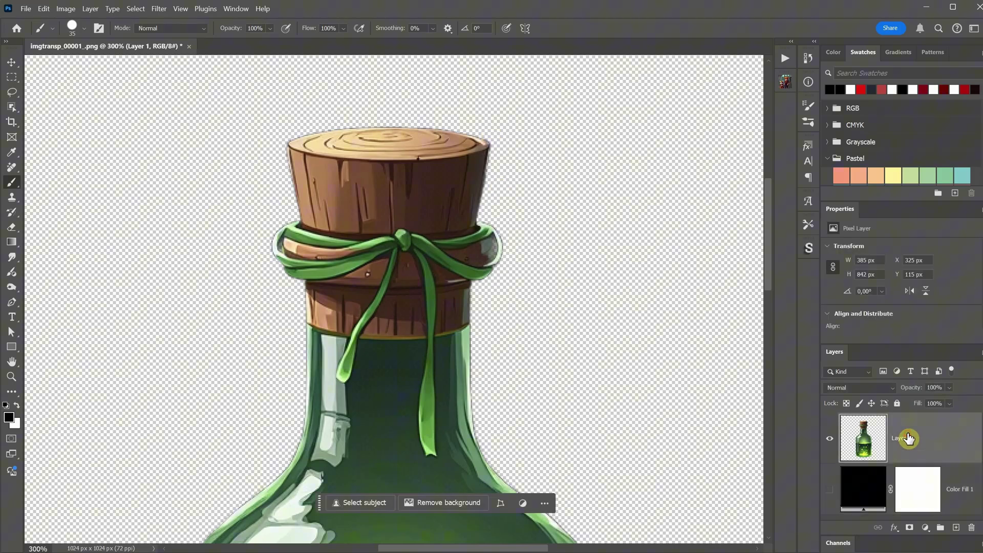
pyautogui.click(90, 9)
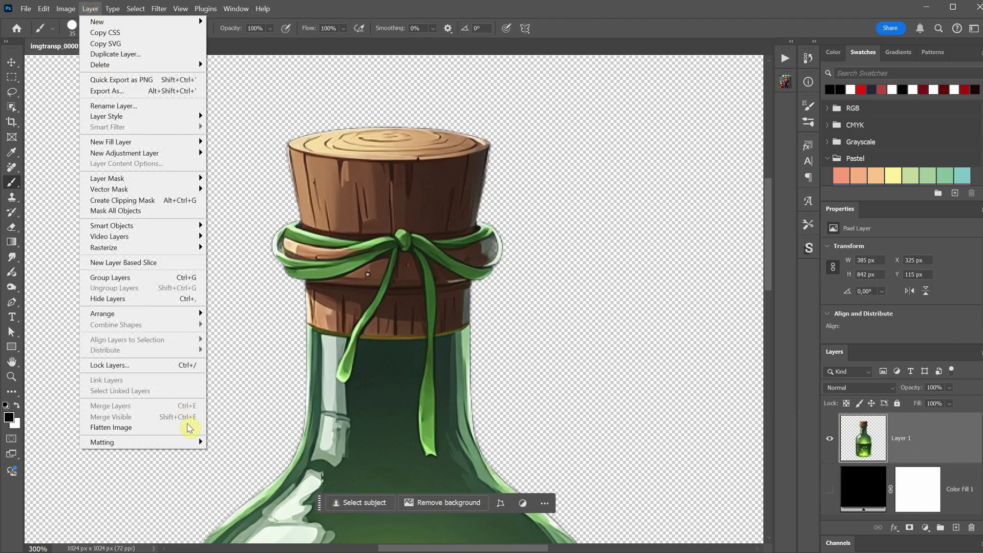
pyautogui.moveTo(196, 442)
pyautogui.click(227, 454)
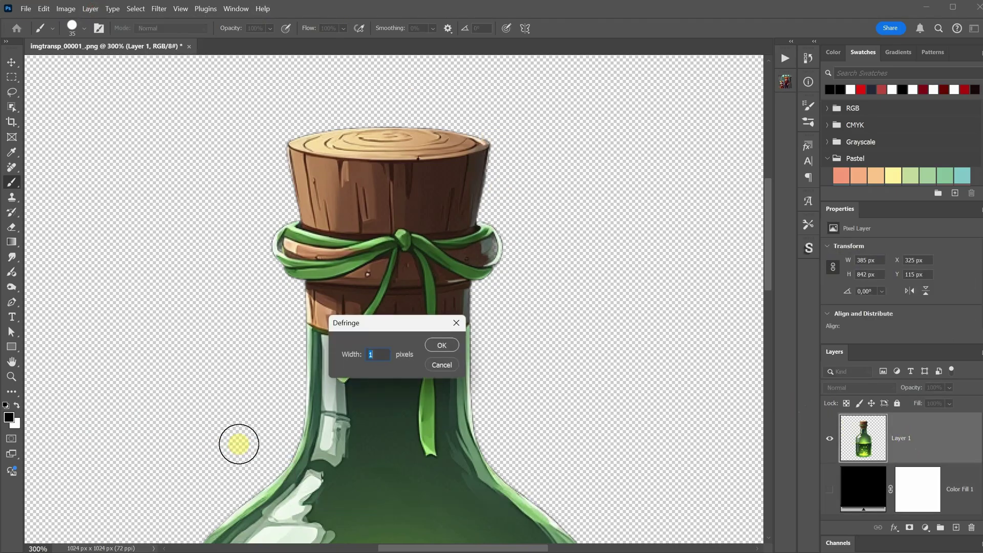
pyautogui.click(437, 345)
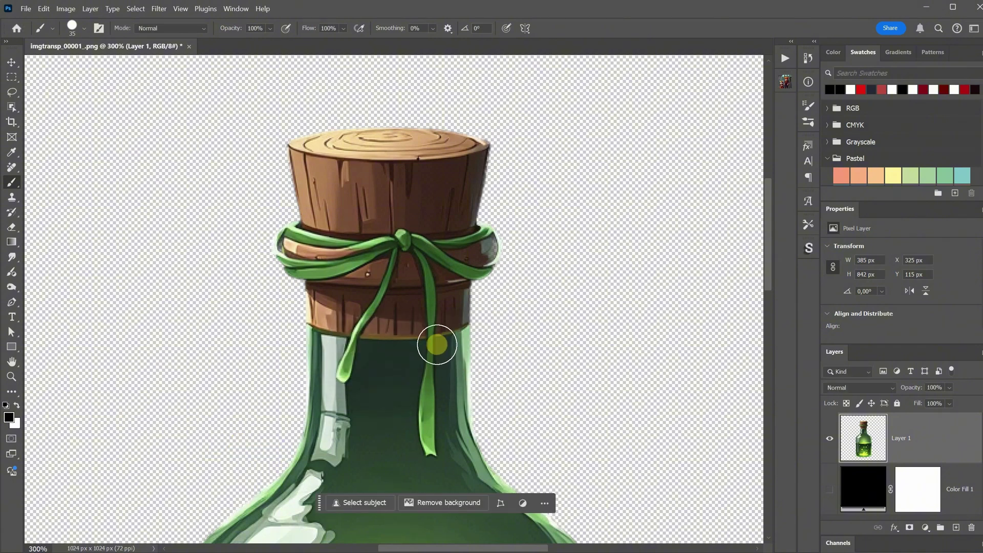
# Show Color Fill 1 again and change its colour to white.
pyautogui.click(829, 490)
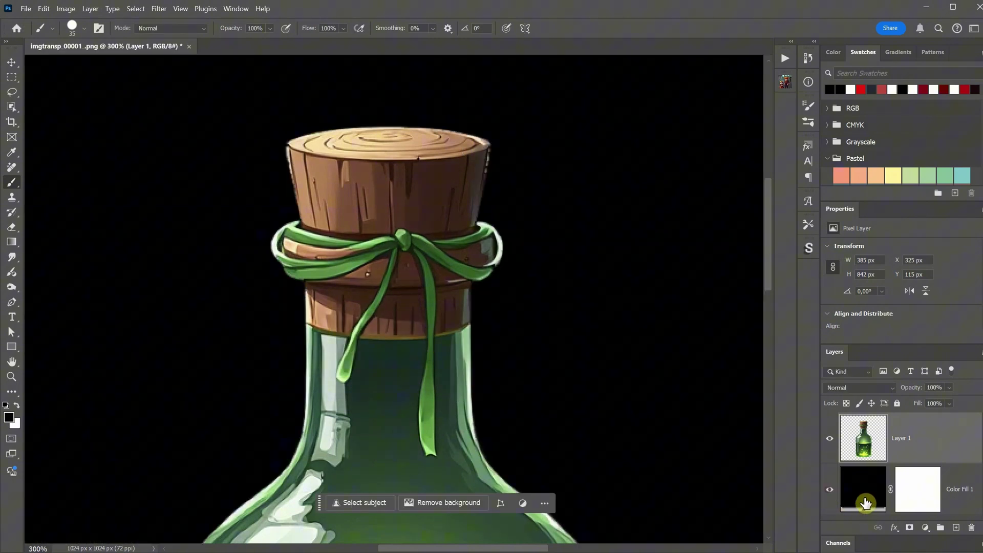
pyautogui.doubleClick(865, 499)
pyautogui.moveTo(947, 317); pyautogui.dragTo(878, 241)
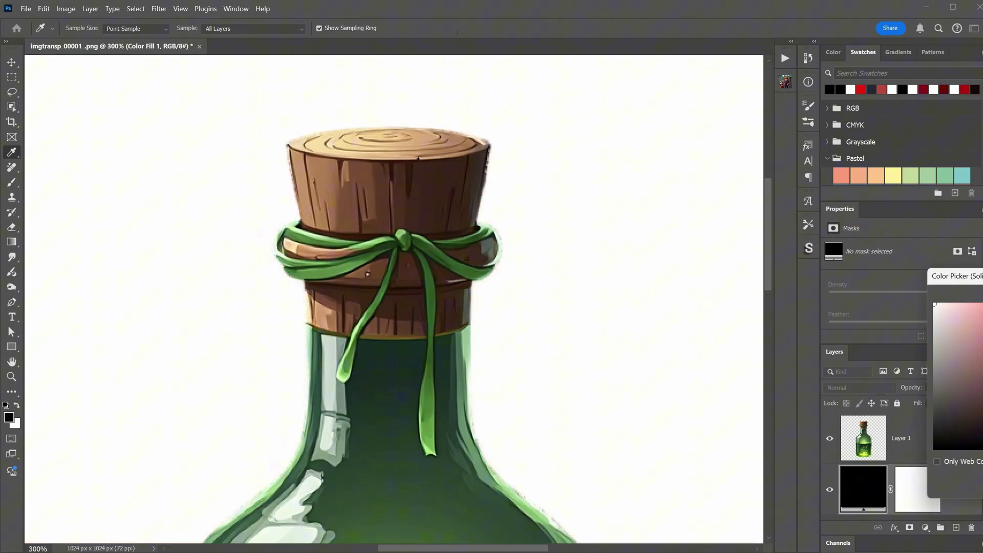
pyautogui.press('Return')
pyautogui.press('b')
# Zoom out and pan the graph so all three image previews are visible.
pyautogui.scroll(-5, 479, 318)
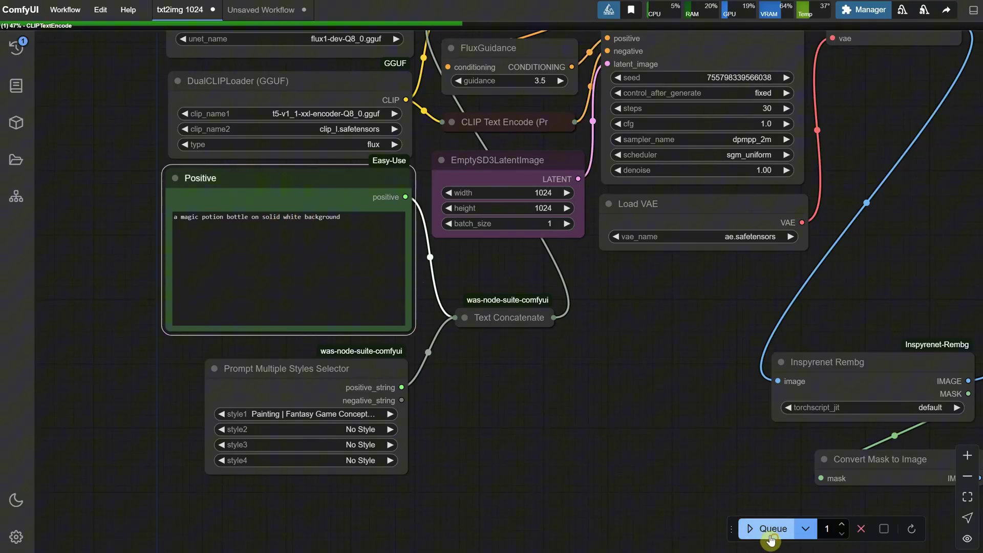
pyautogui.scroll(-5, 661, 448)
pyautogui.moveTo(596, 407); pyautogui.dragTo(325, 330)
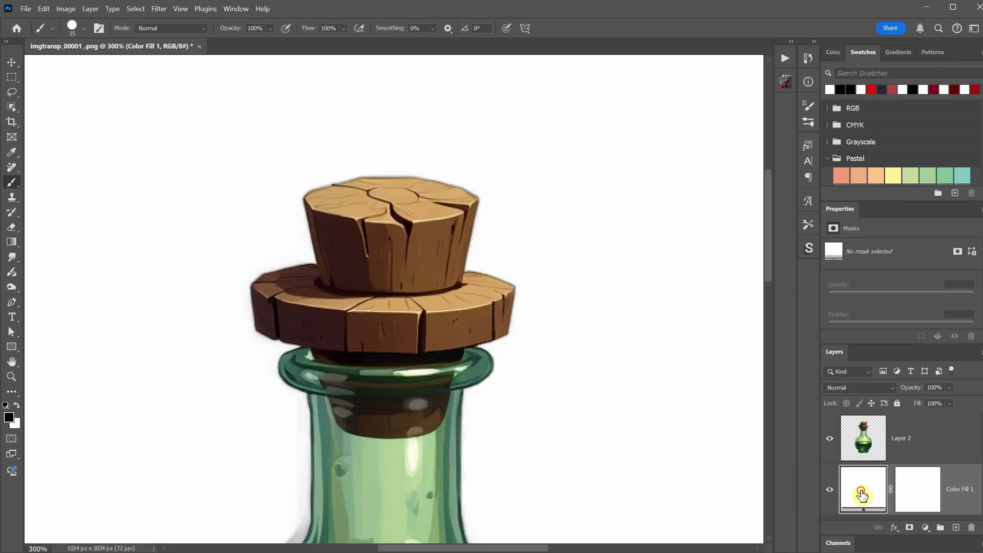
# Change the Color Fill 1 background colour to black.
pyautogui.doubleClick(854, 489)
pyautogui.click(892, 484)
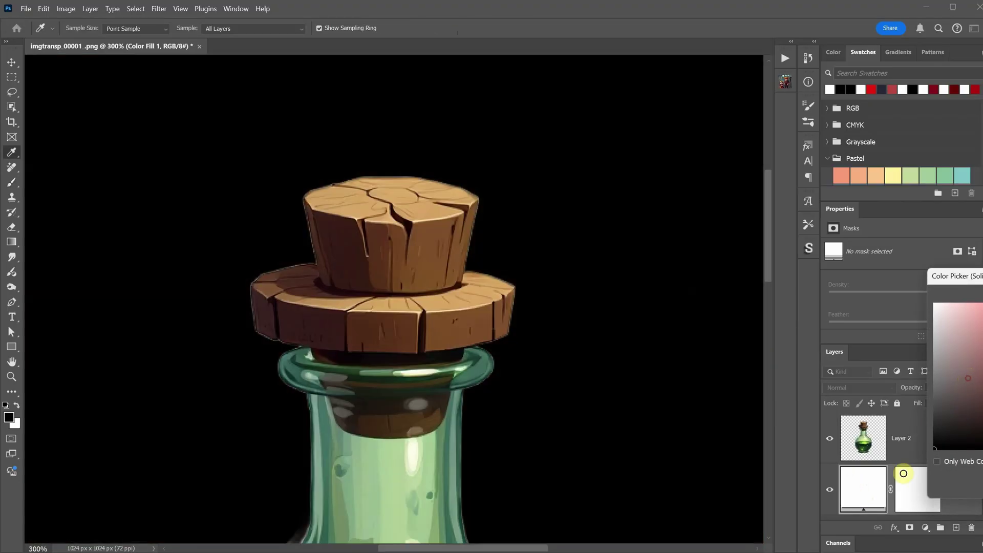
pyautogui.press('Return')
pyautogui.press('b')
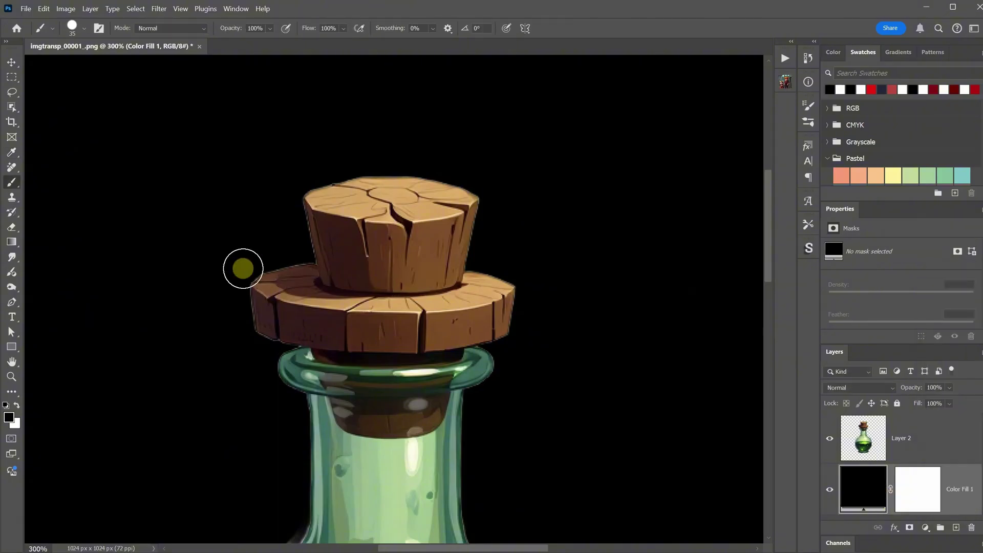
# Defringe the new corked bottle on Layer 2 with a 1-pixel width.
pyautogui.click(906, 444)
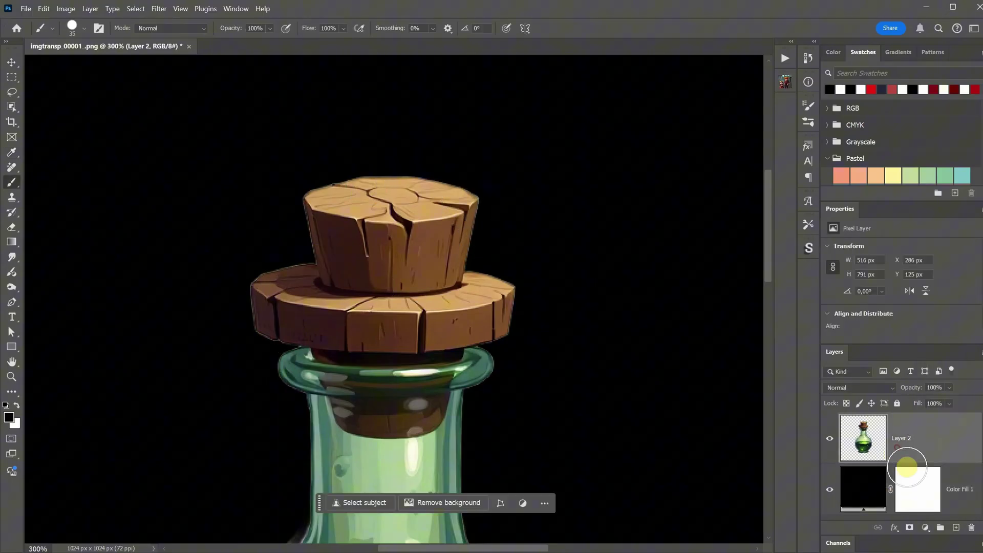
pyautogui.click(90, 9)
pyautogui.moveTo(180, 444)
pyautogui.click(252, 474)
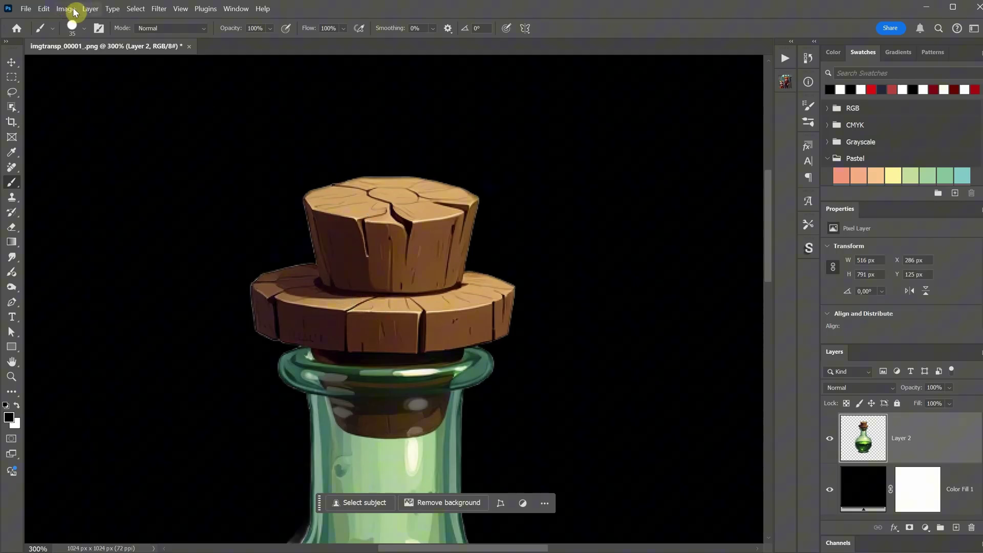
pyautogui.click(86, 8)
pyautogui.moveTo(198, 440)
pyautogui.click(226, 453)
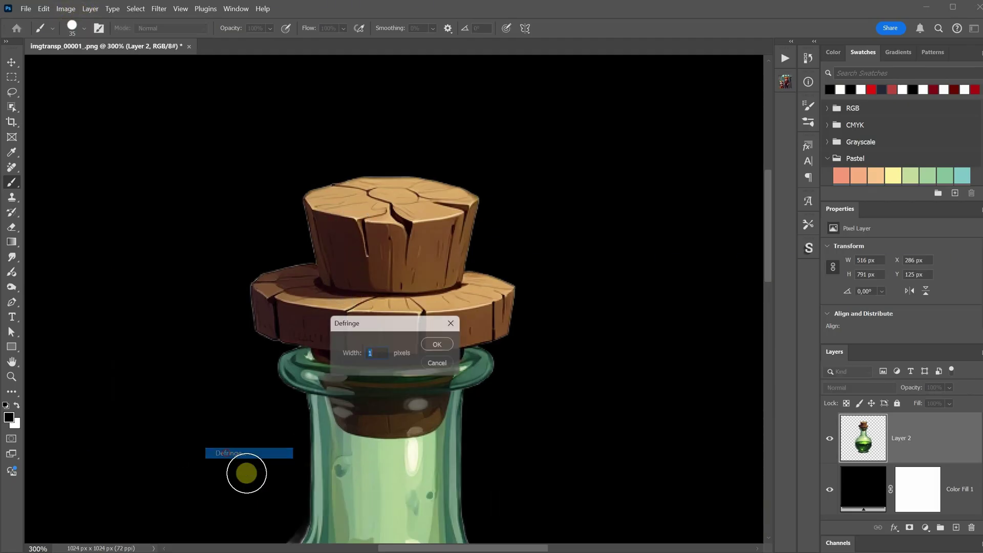
pyautogui.click(441, 345)
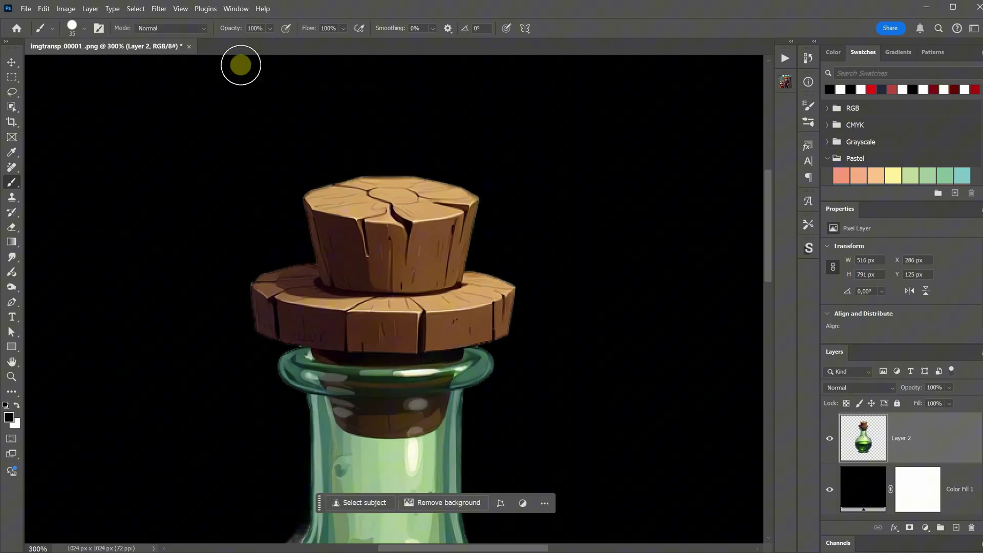